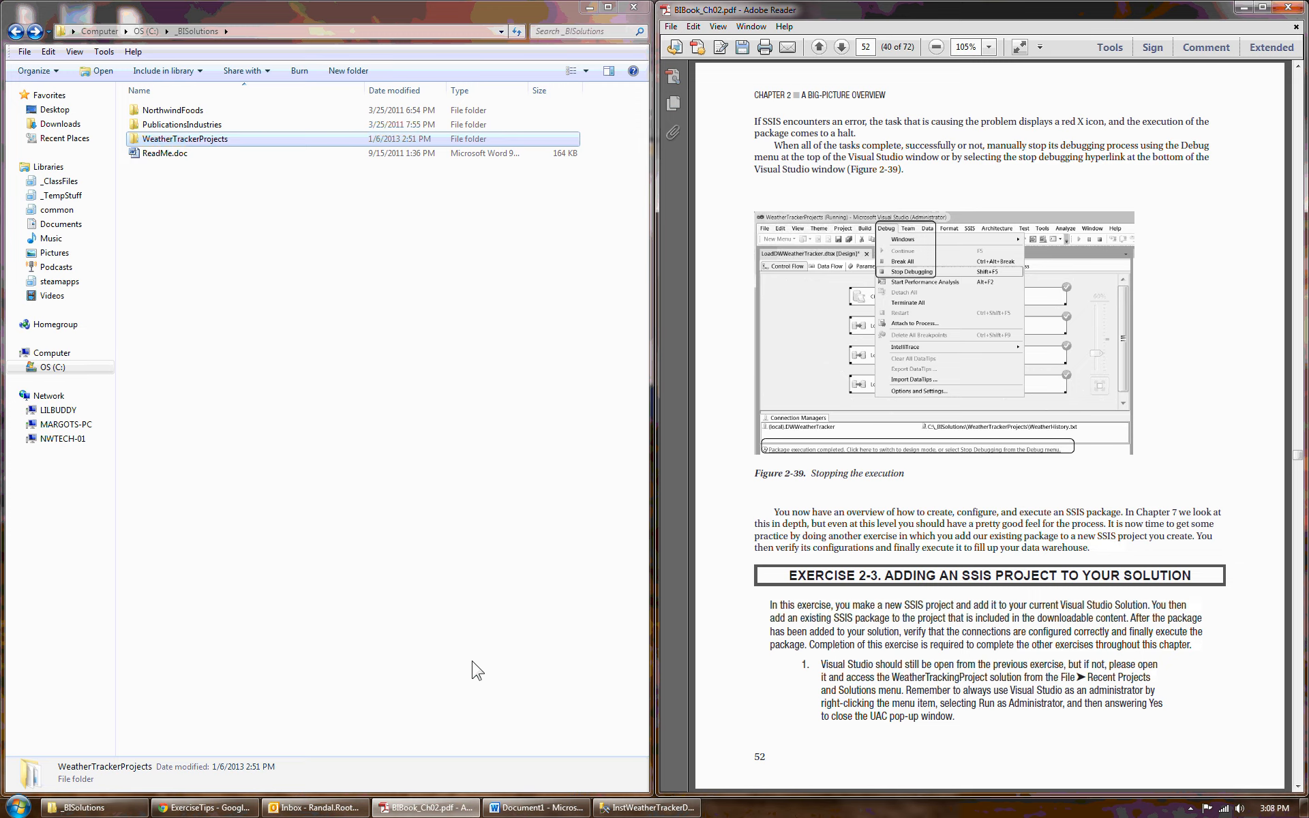
- Turn to the next page of the exercise and open the WeatherTrackerProjects folder under _BISolutions
left_click(1299, 786)
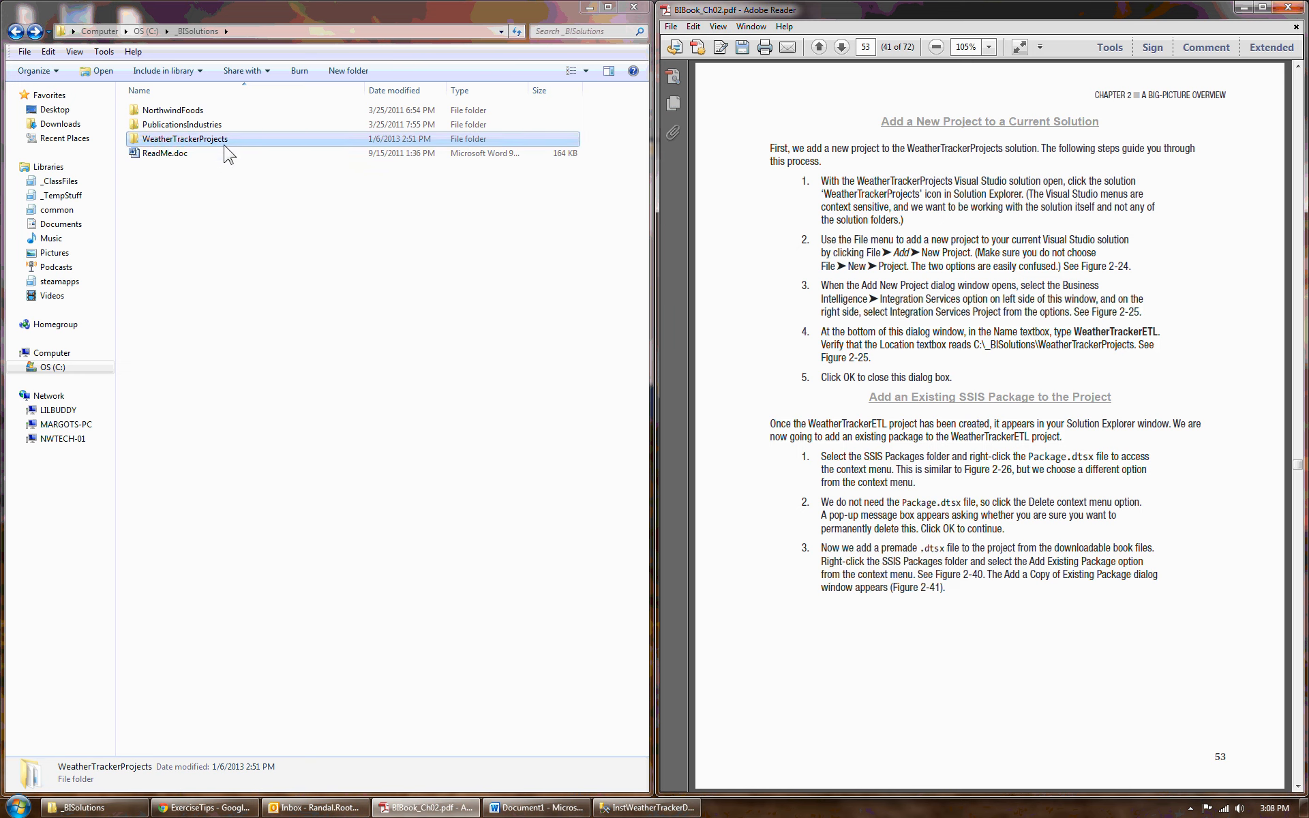
left_click(207, 141)
double_click(191, 140)
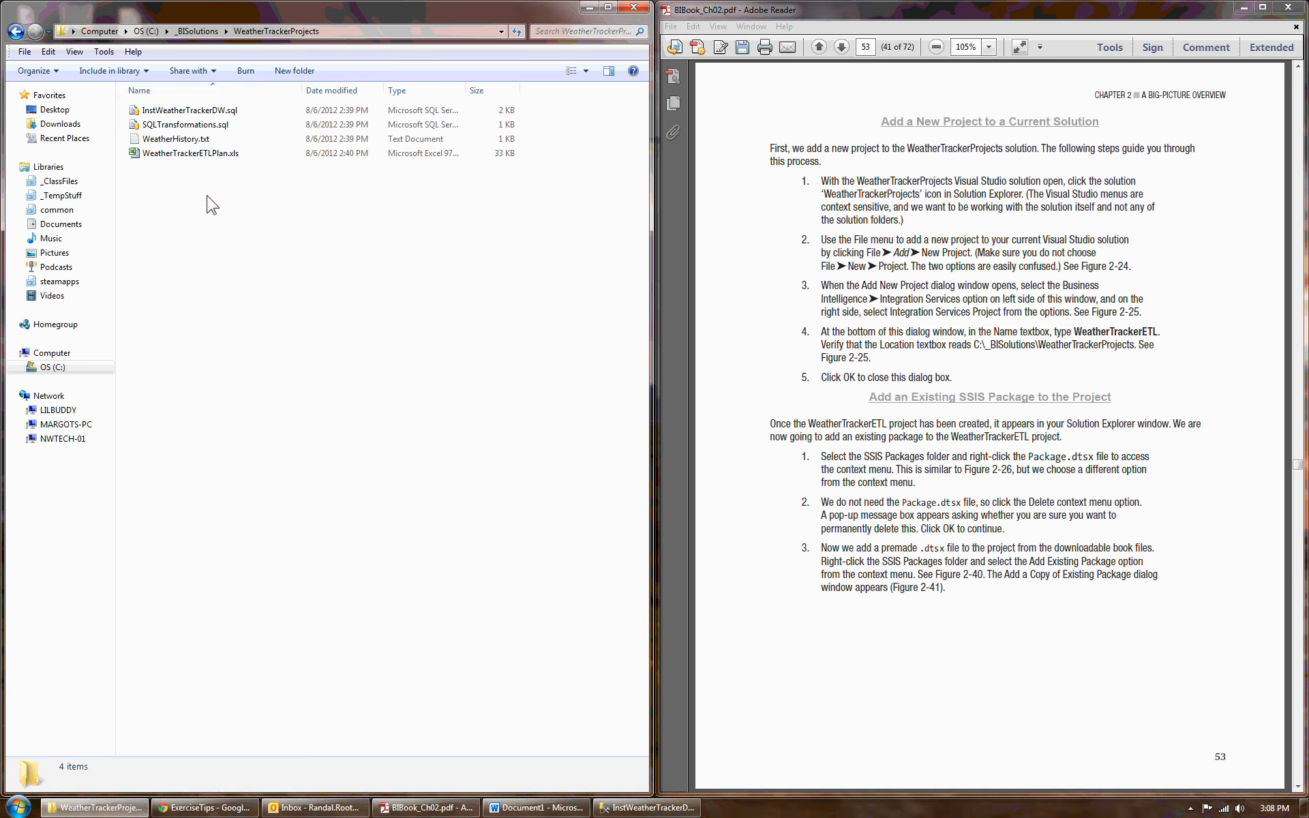
- Browse to the WeatherTrackerProjects folder inside _BookFiles\Chapter02Files\_BISolutions
left_click(184, 31)
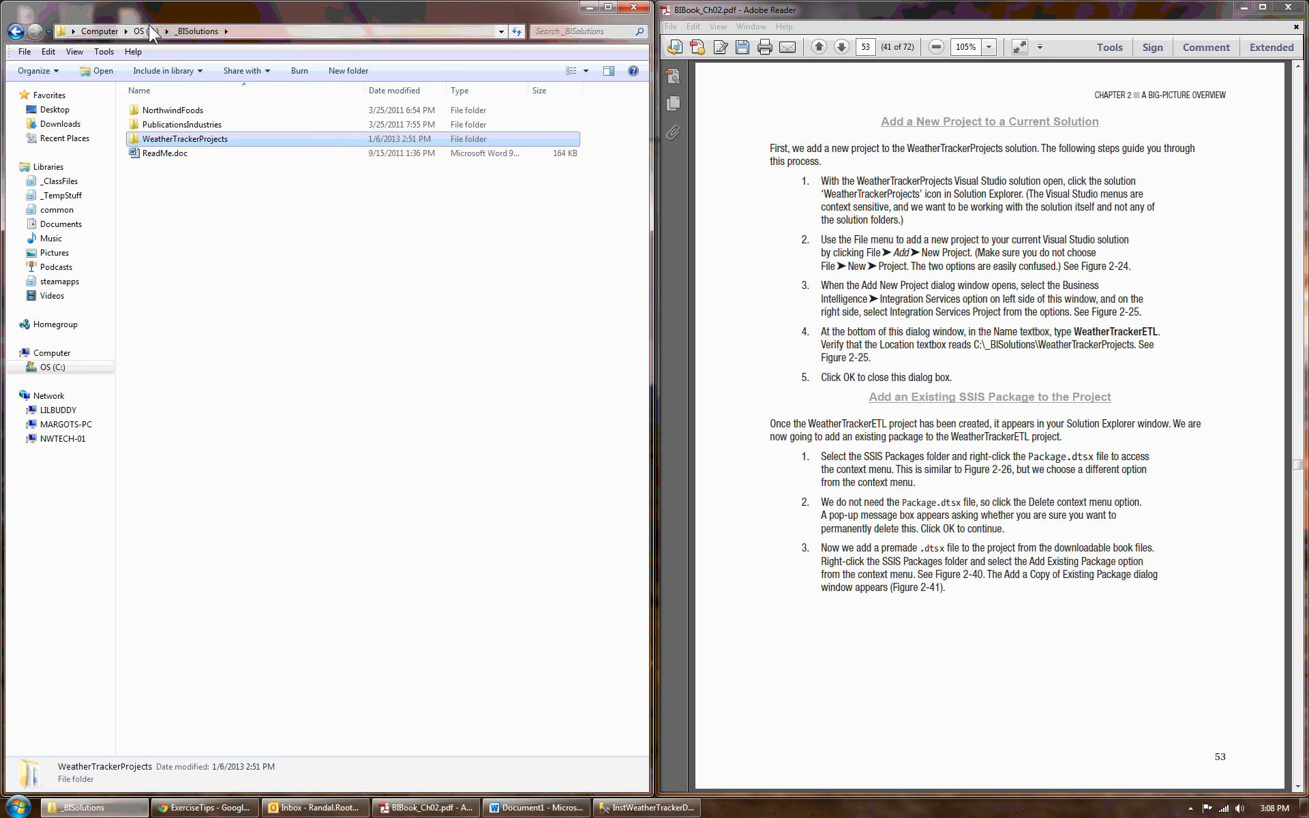
key("BackSpace")
double_click(162, 125)
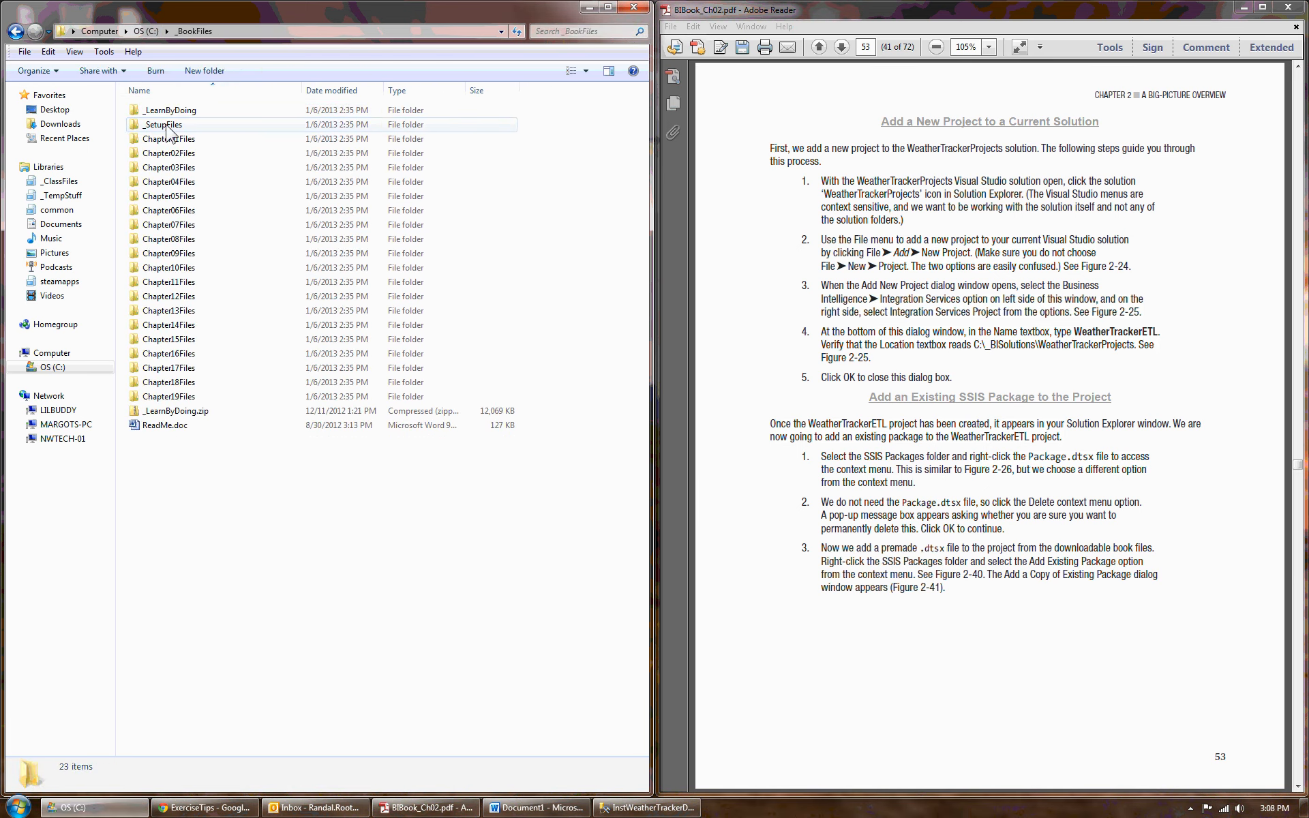
double_click(204, 154)
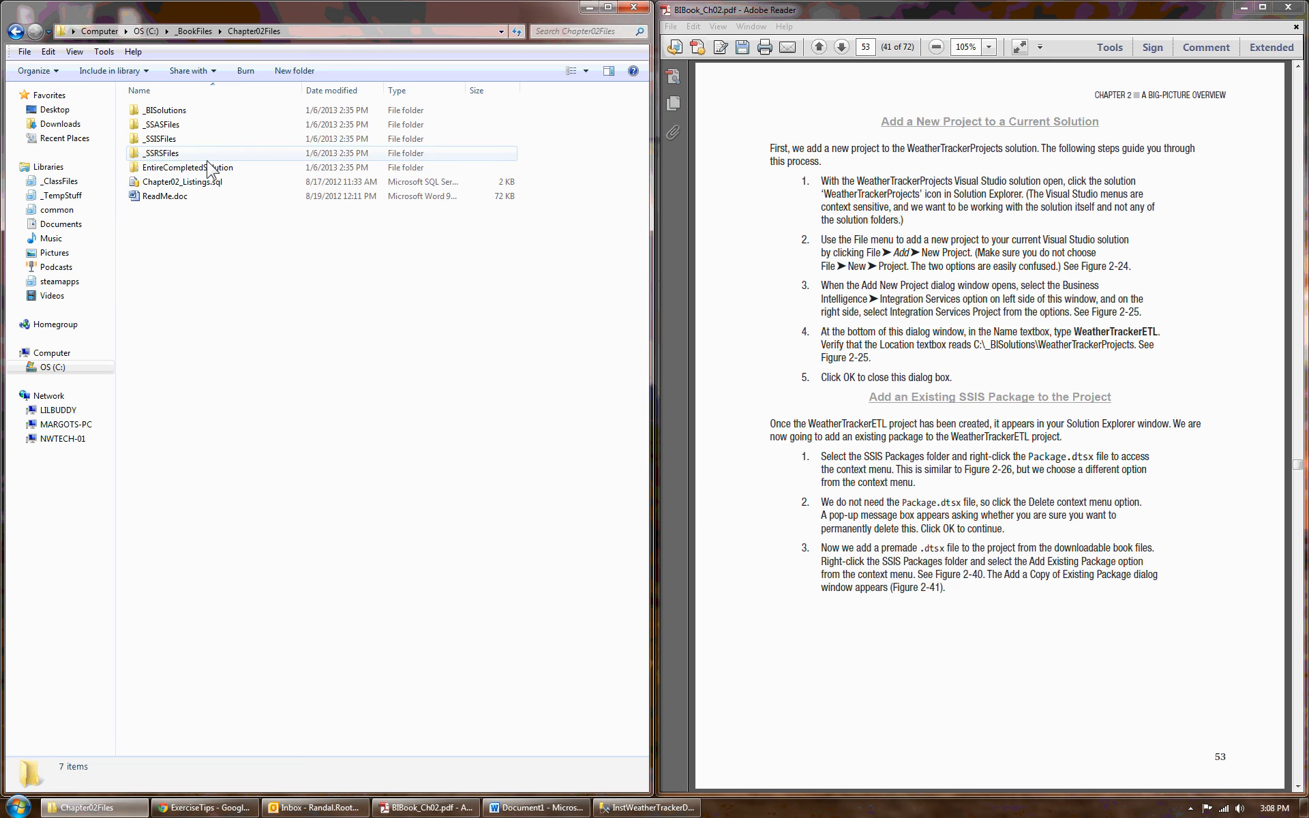
double_click(174, 111)
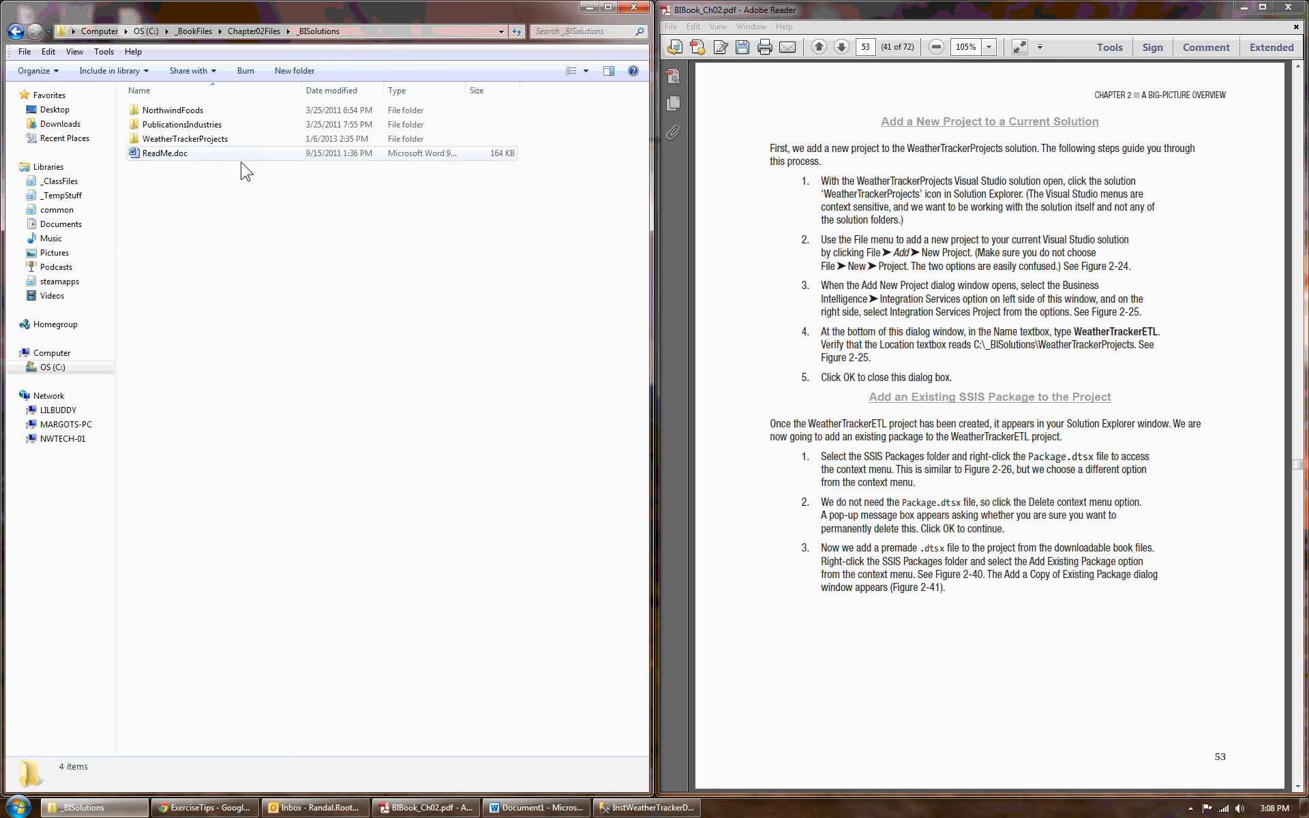
double_click(183, 139)
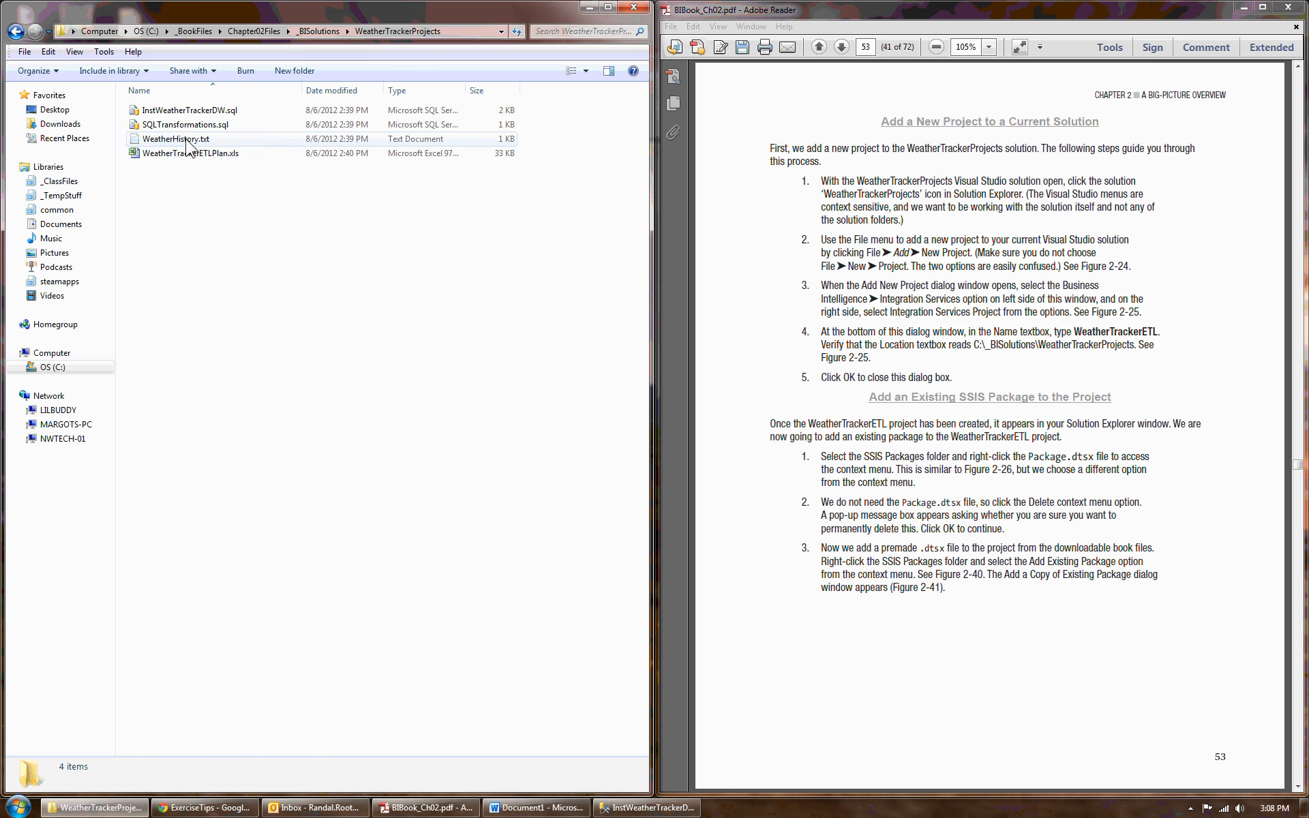
- Browse into Chapter02Files\EntireCompletedSolution\WeatherTrackerProjects and open the WeatherTrackerETL folder
left_click(294, 32)
left_click(274, 31)
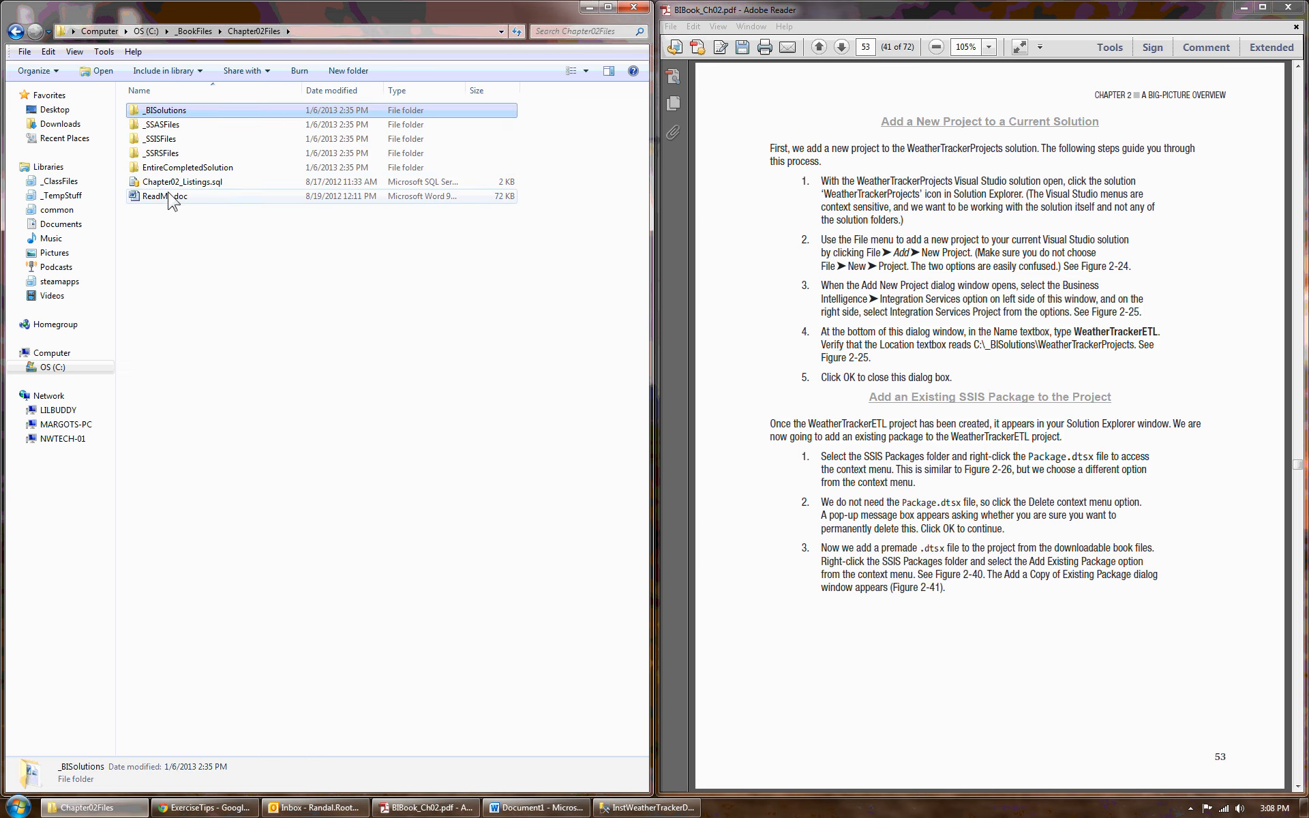
double_click(187, 167)
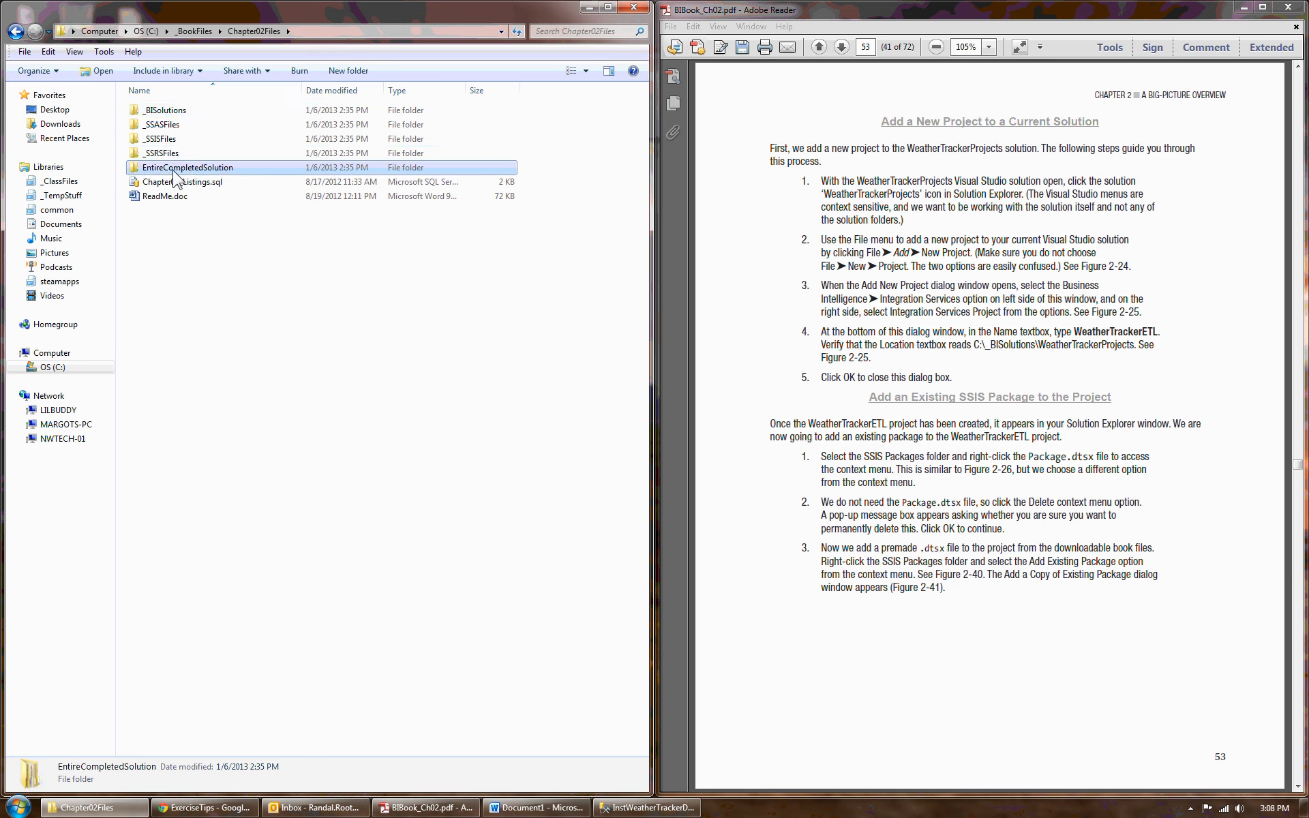
left_click(192, 112)
double_click(192, 111)
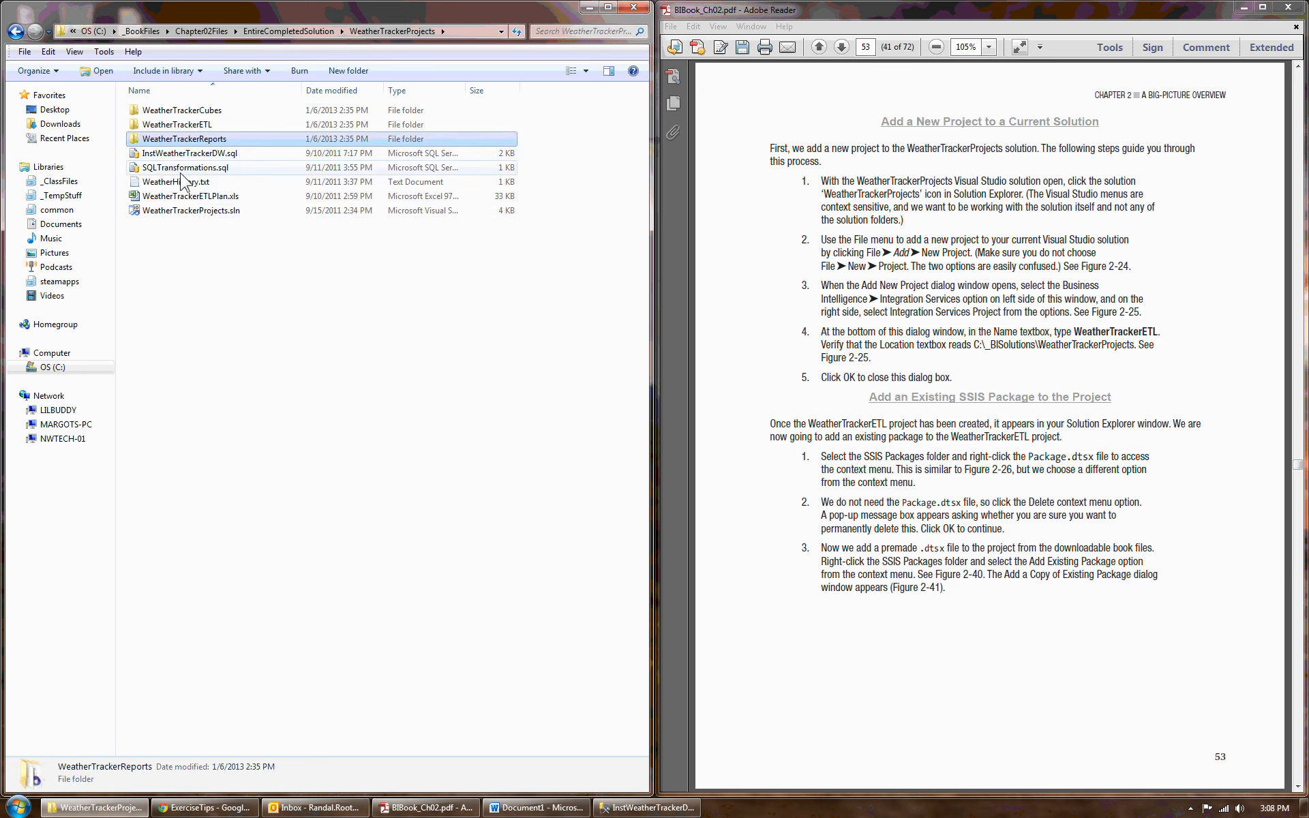
left_click(175, 126)
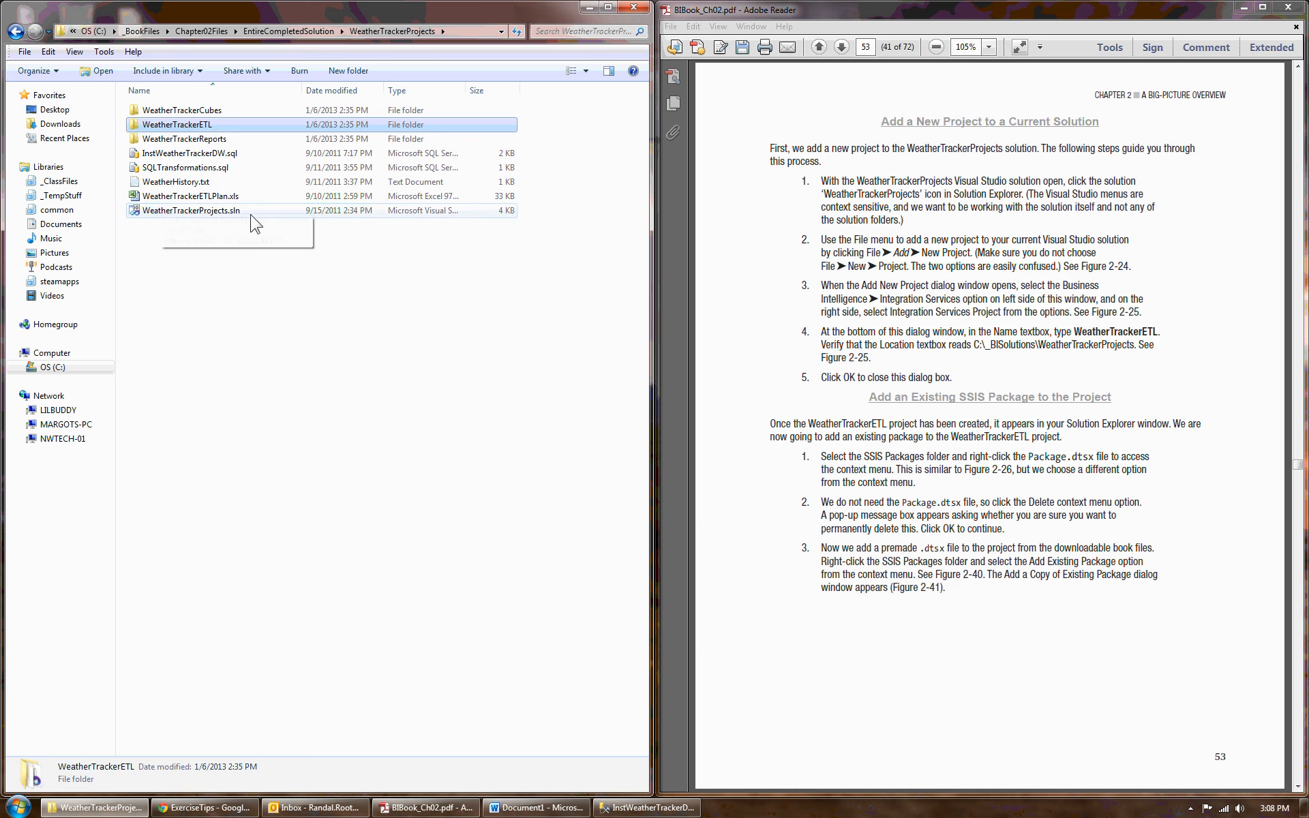
left_click(227, 211)
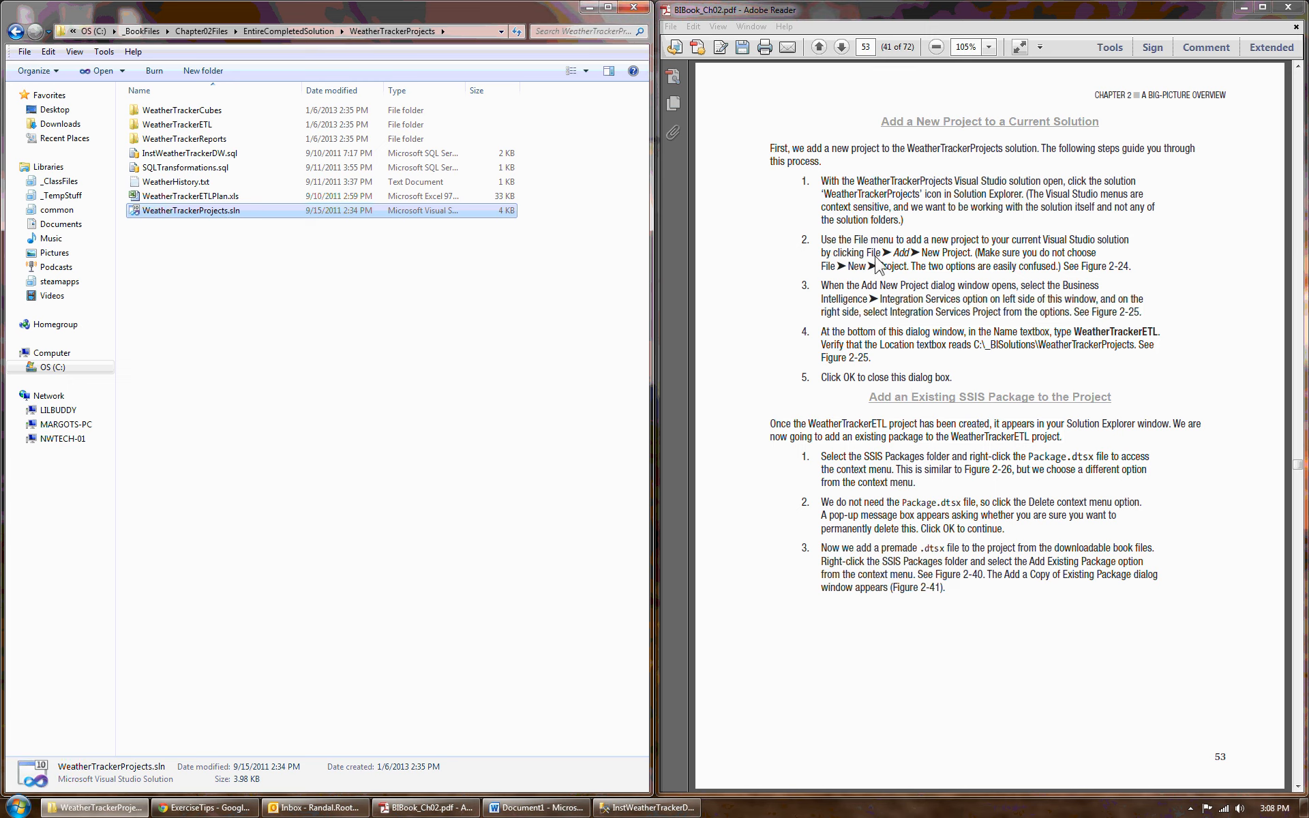
double_click(166, 127)
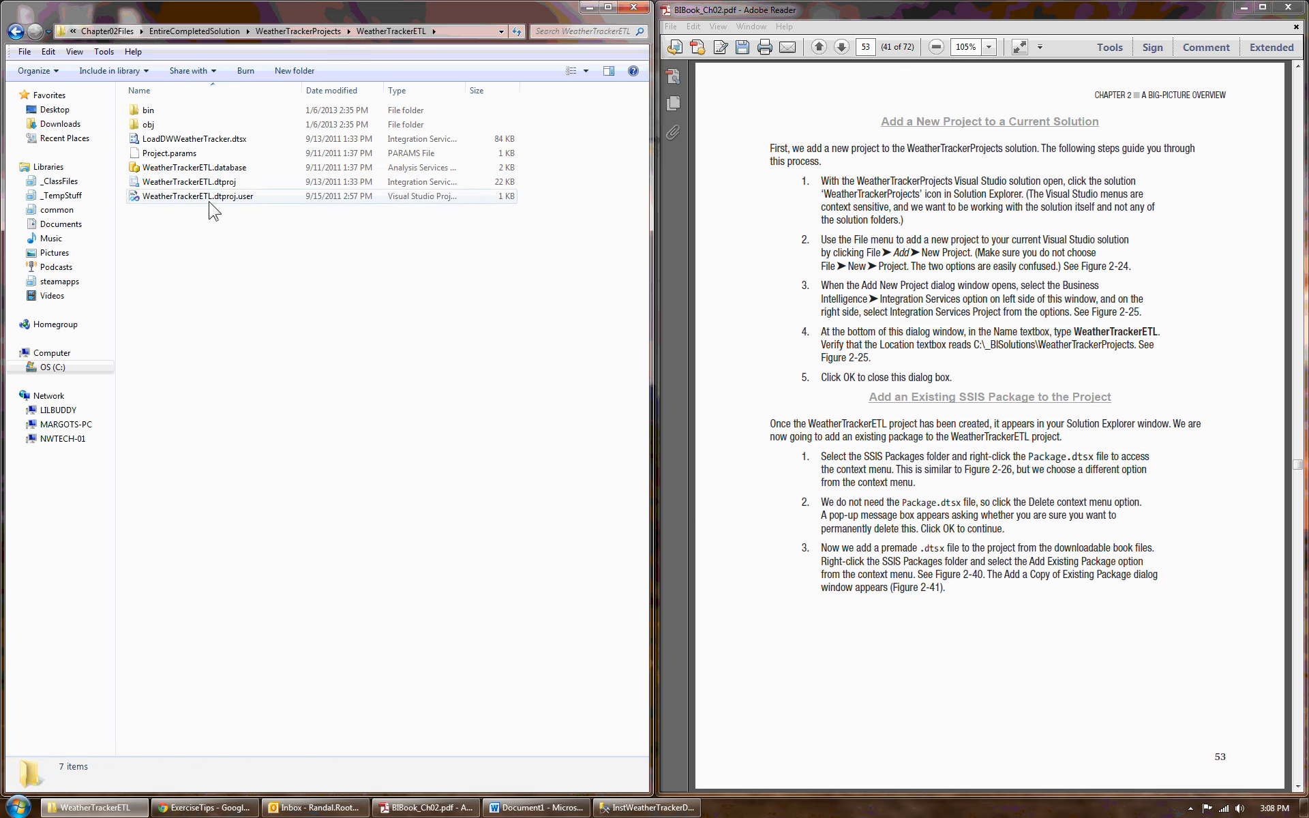
- Select LoadDWWeatherTracker.dtsx and widen the Type column to read the full file types
left_click(284, 143)
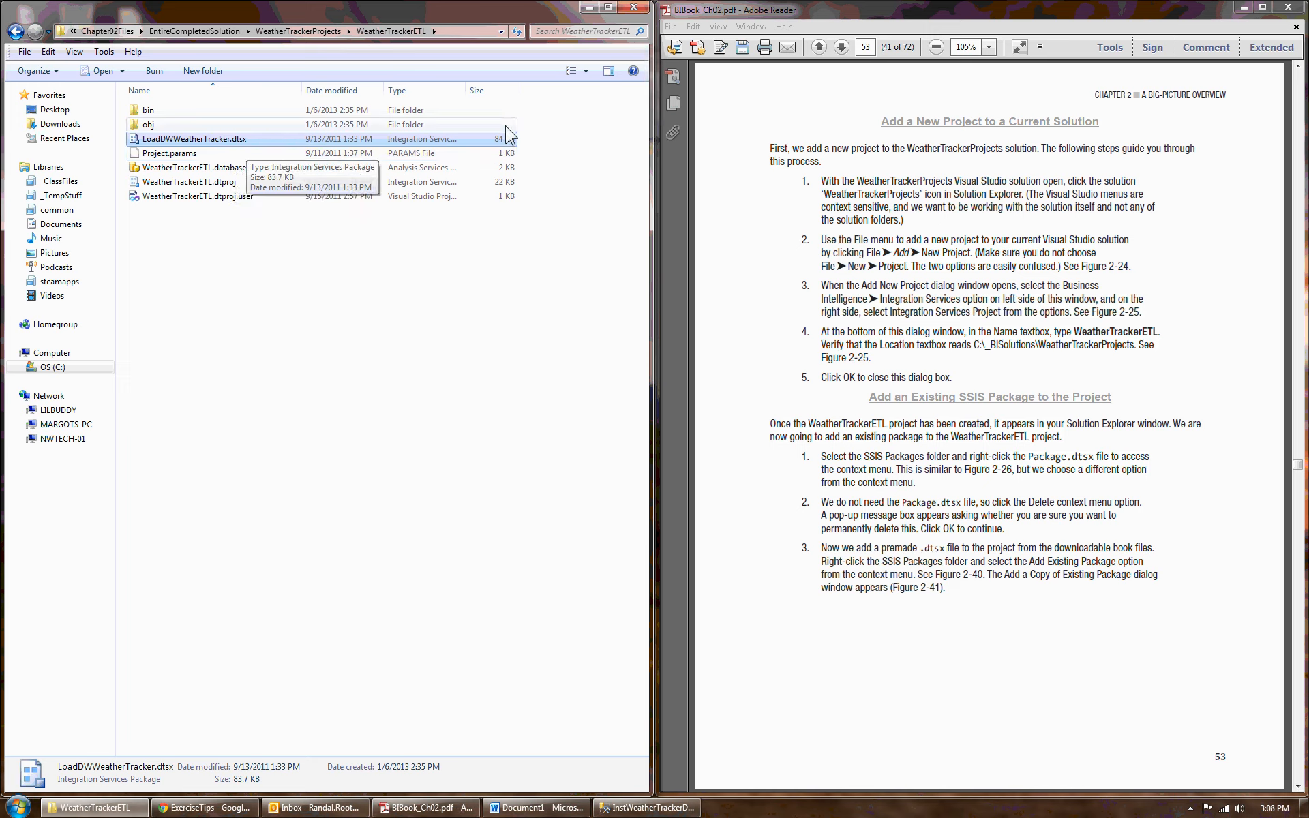
left_click_drag(474, 90, 426, 94)
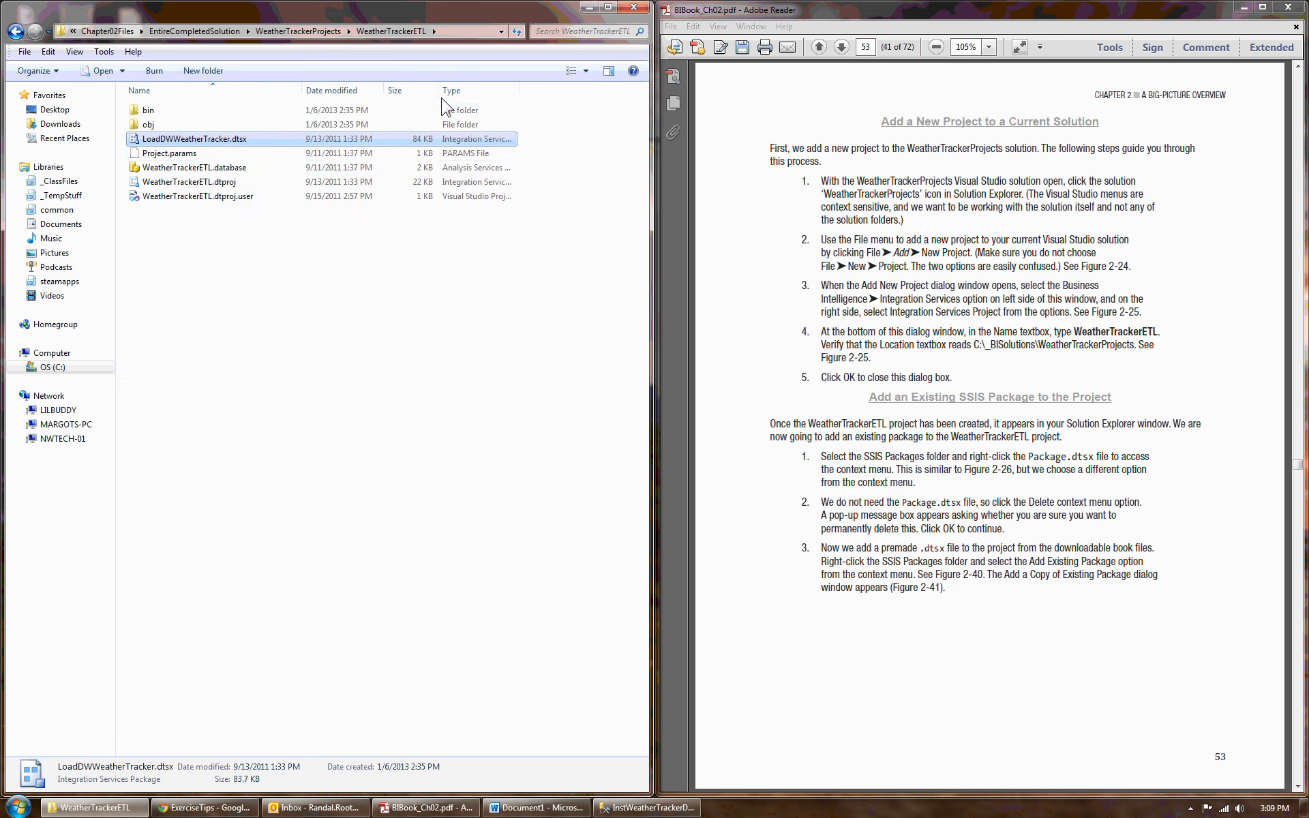
left_click_drag(519, 92, 611, 94)
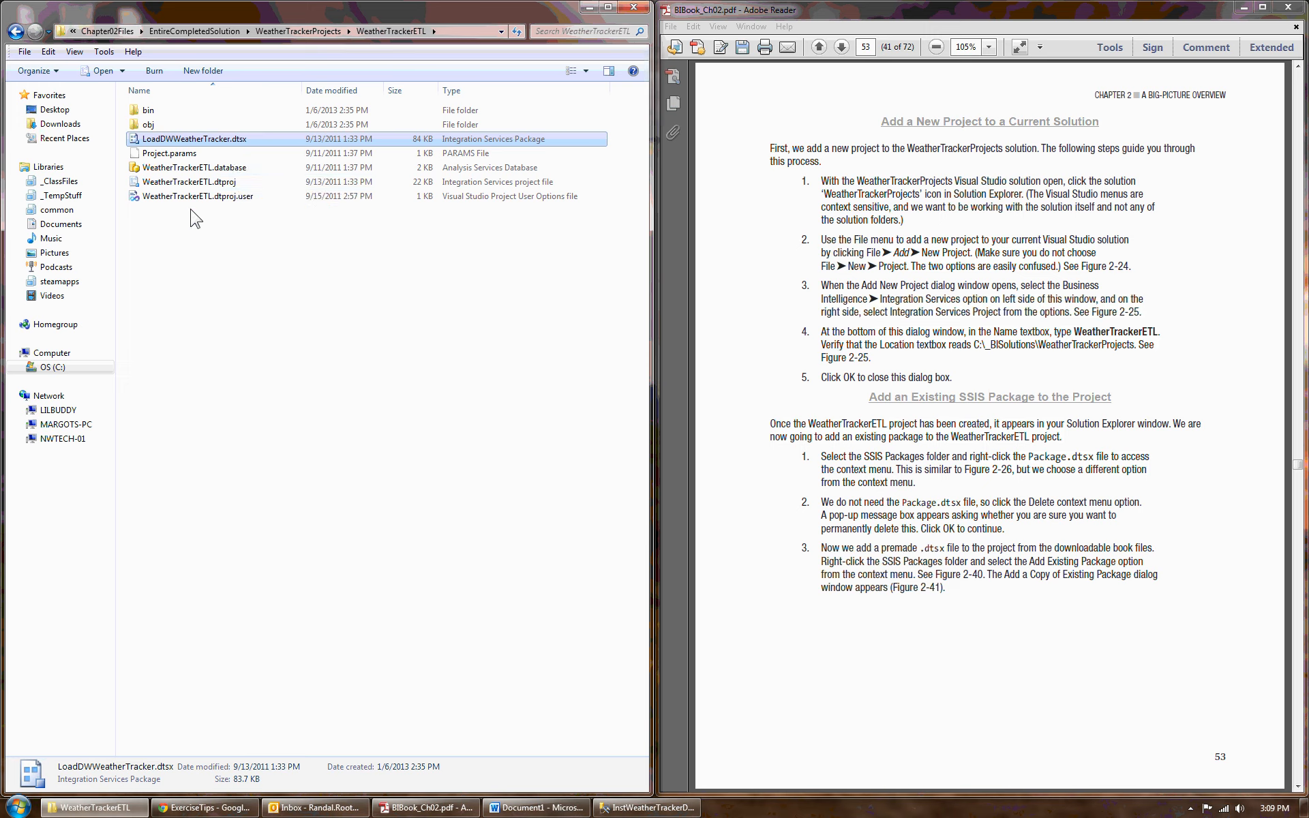
- Read through the remaining exercise pages on adding the package and verifying the connections
left_click(1296, 788)
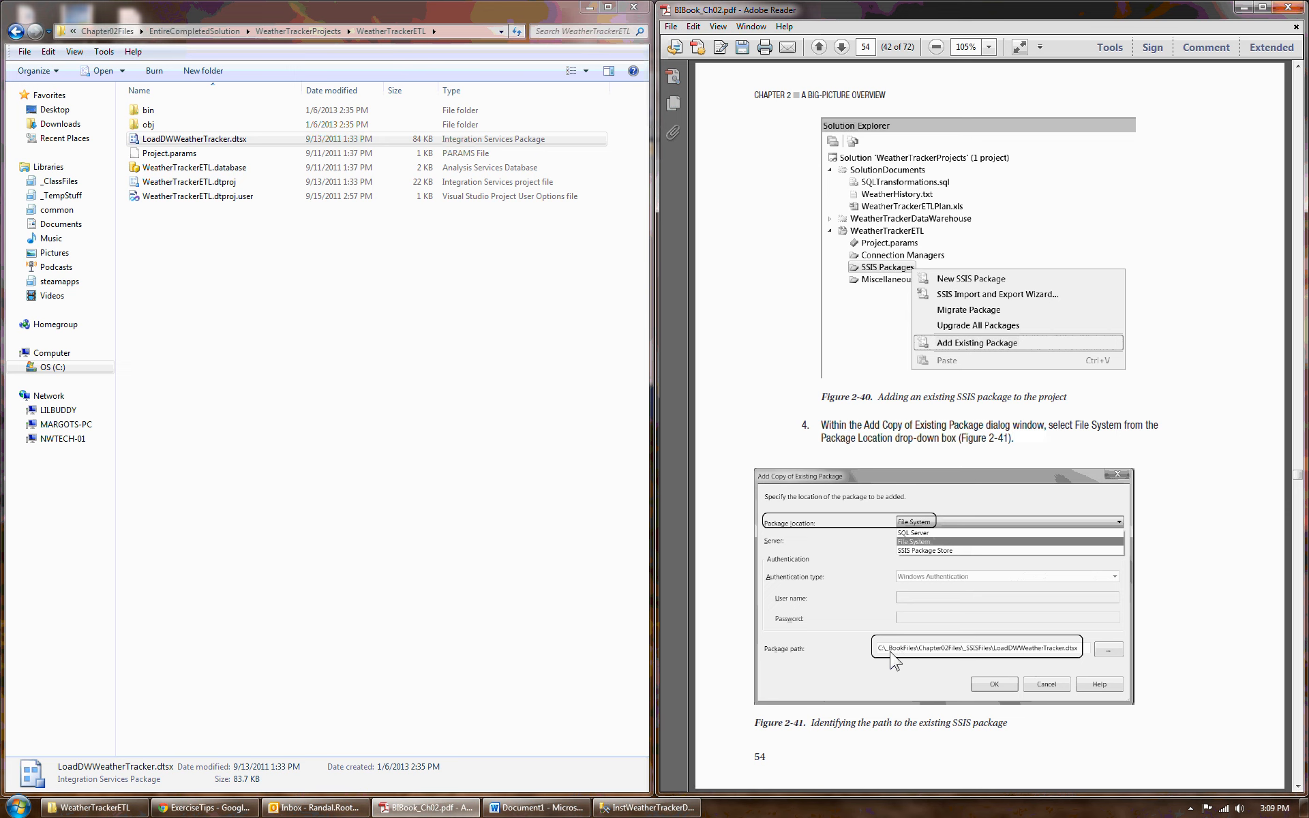
left_click(1298, 787)
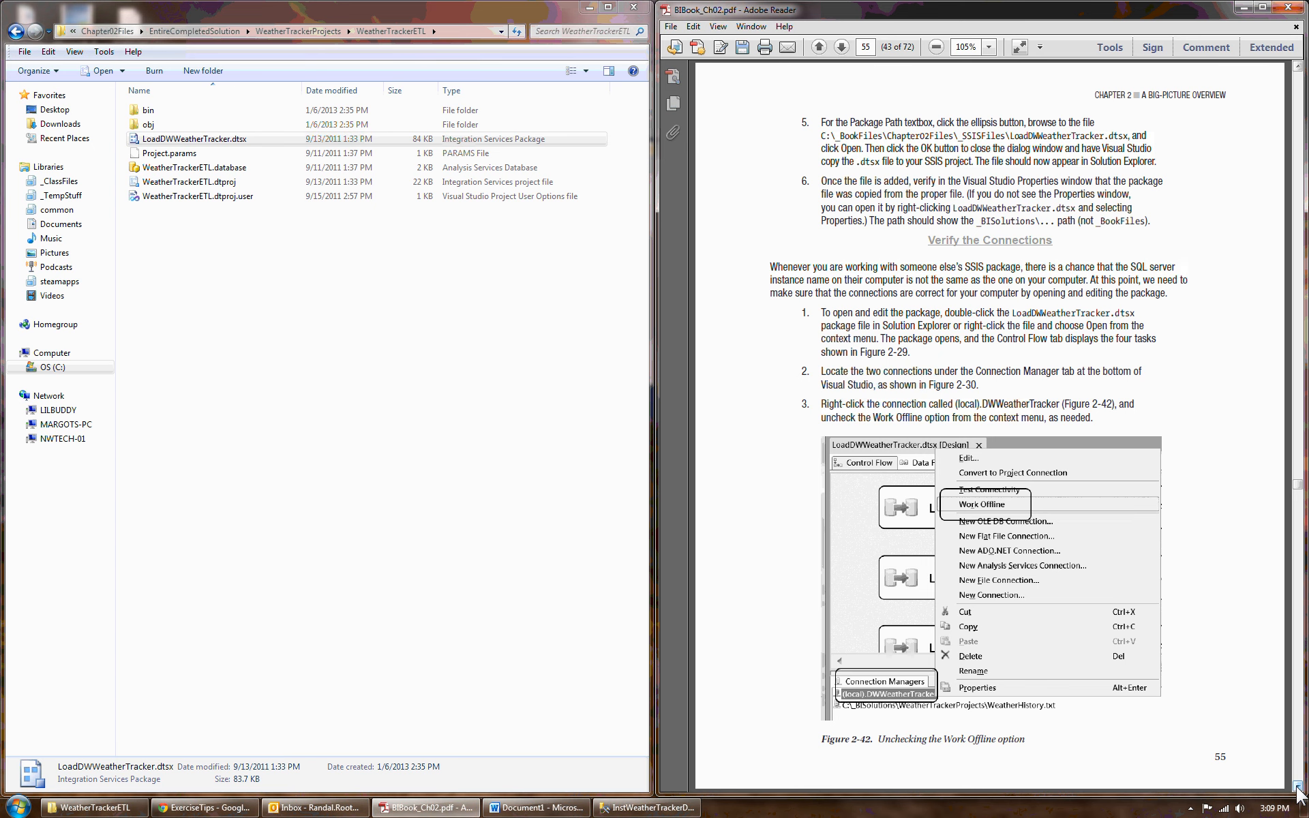
left_click(1298, 787)
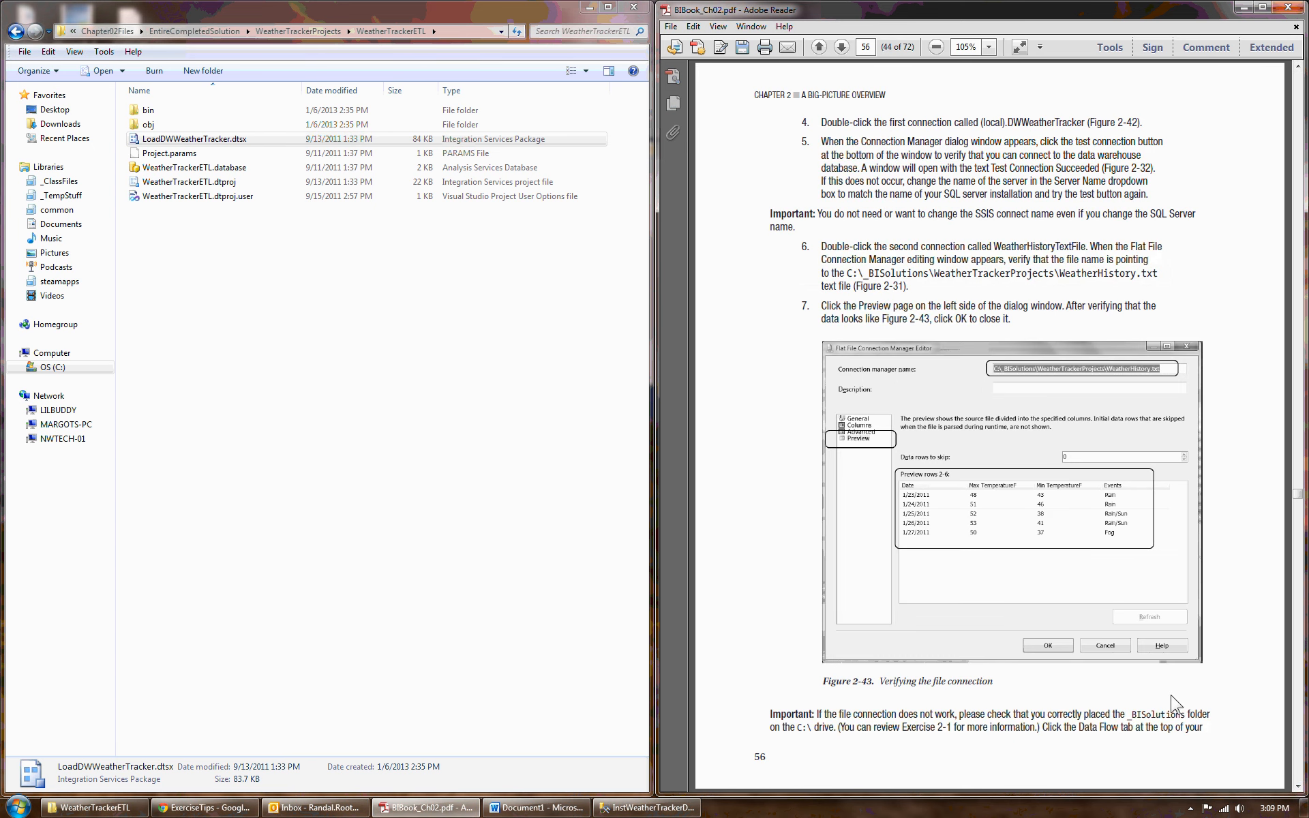
left_click(1297, 786)
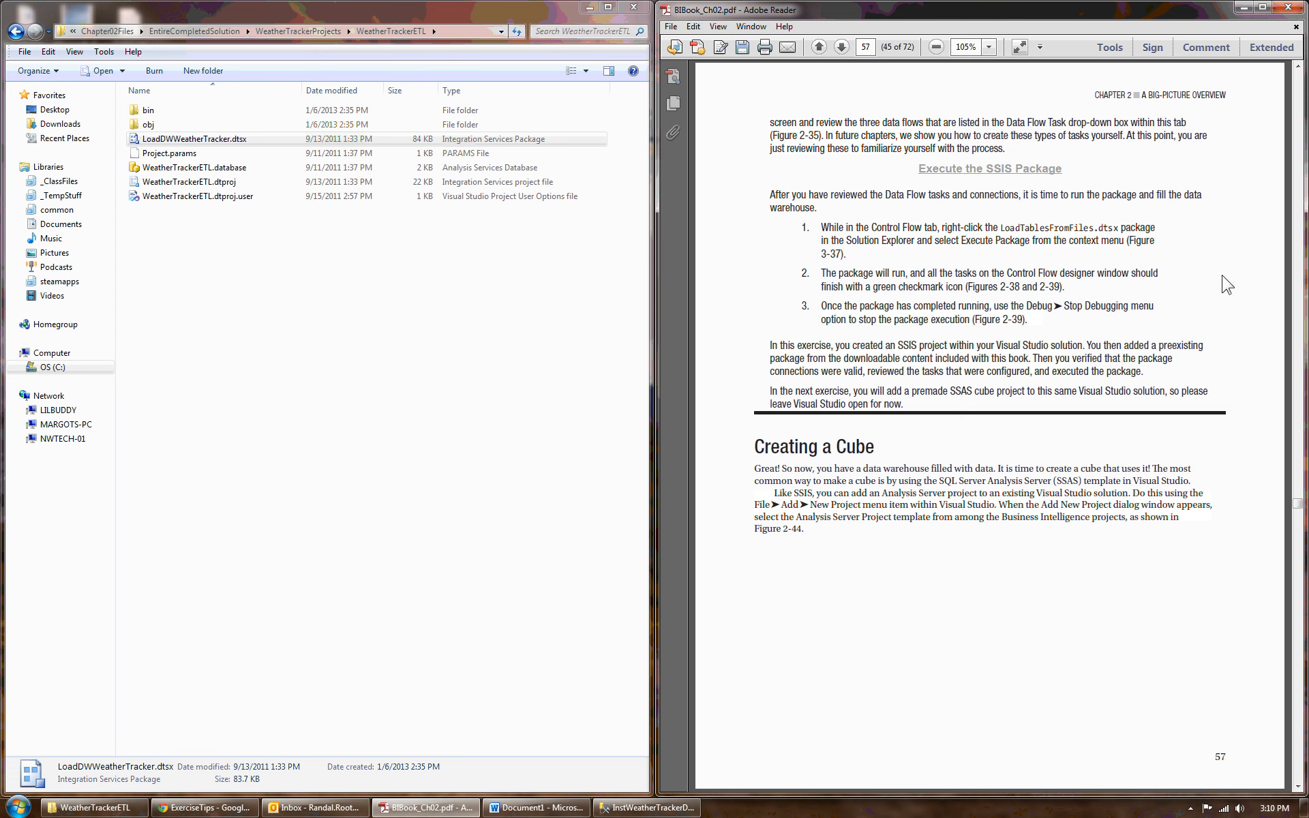
left_click(1298, 67)
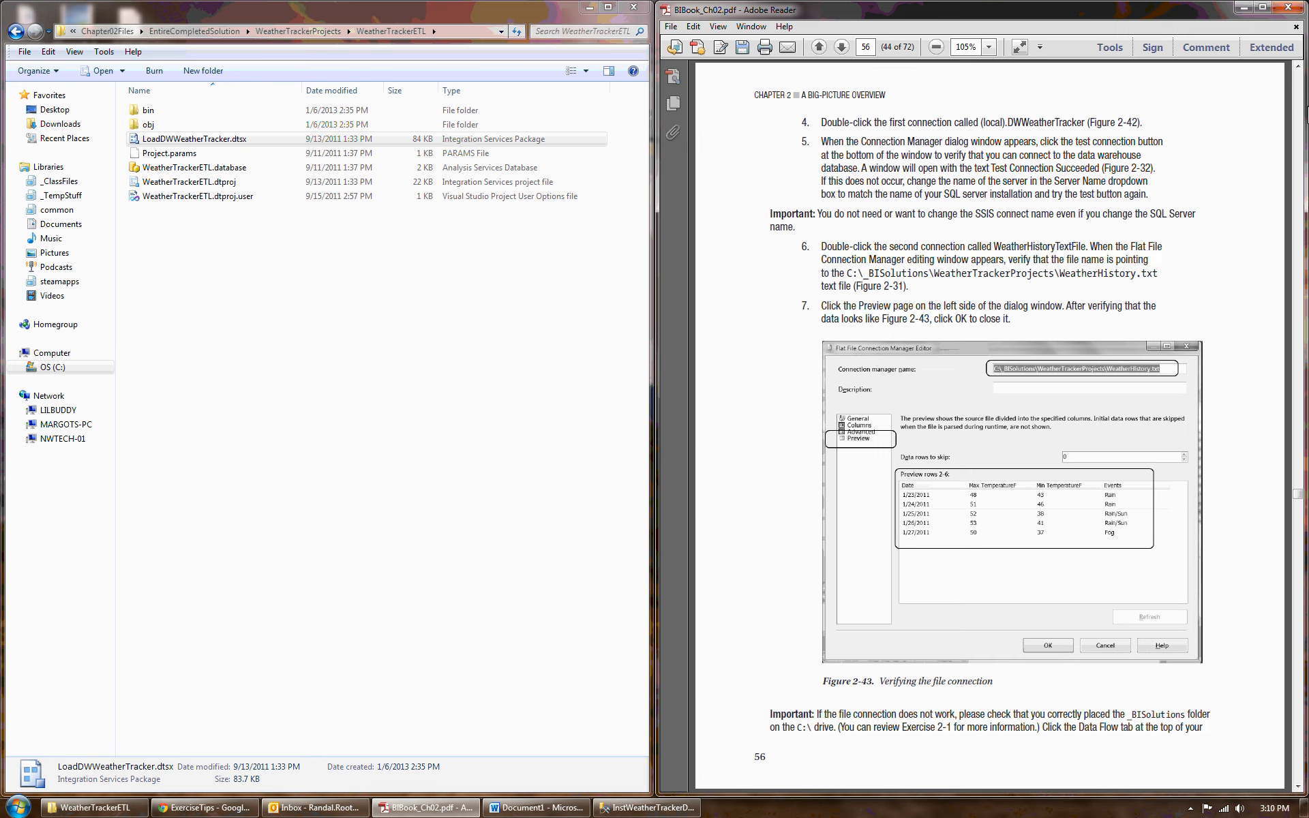
left_click(1297, 66)
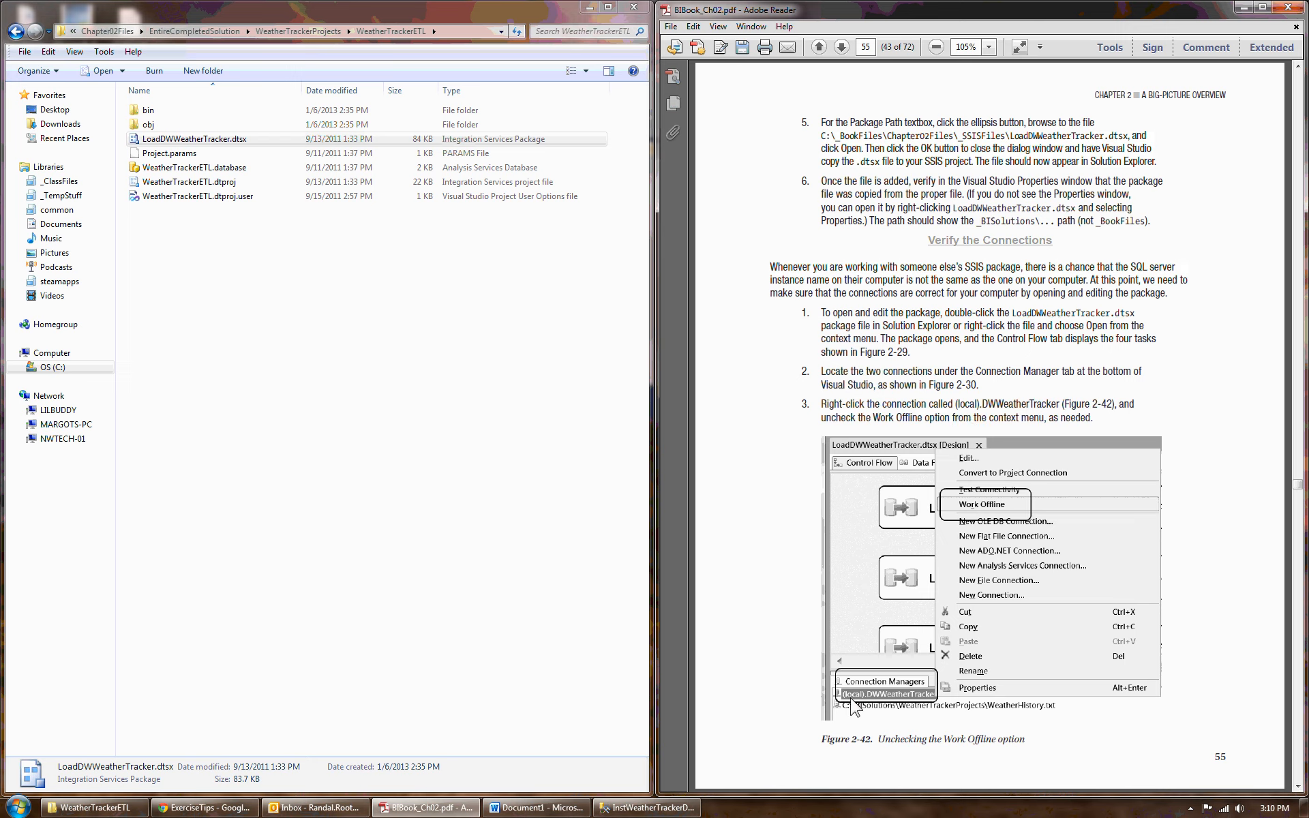
left_click(1297, 68)
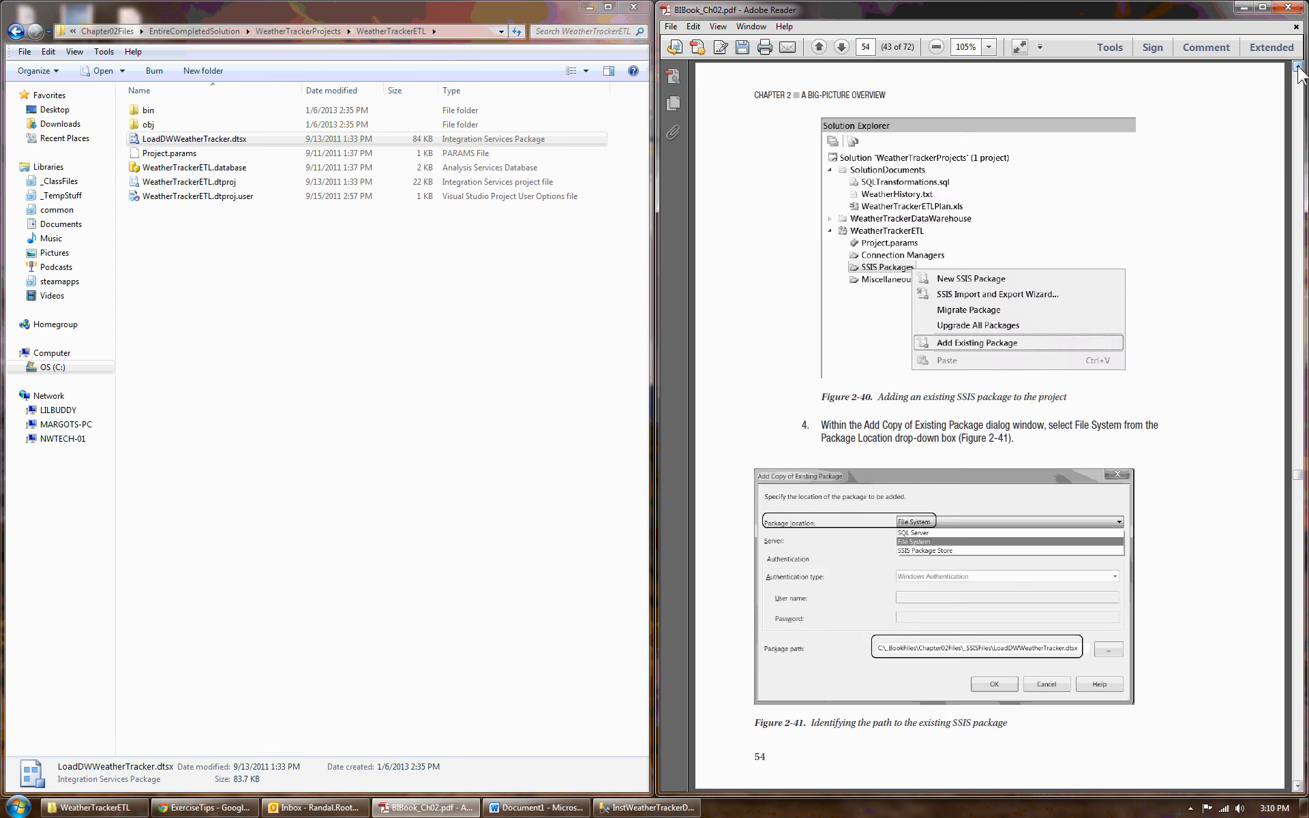
left_click(1299, 786)
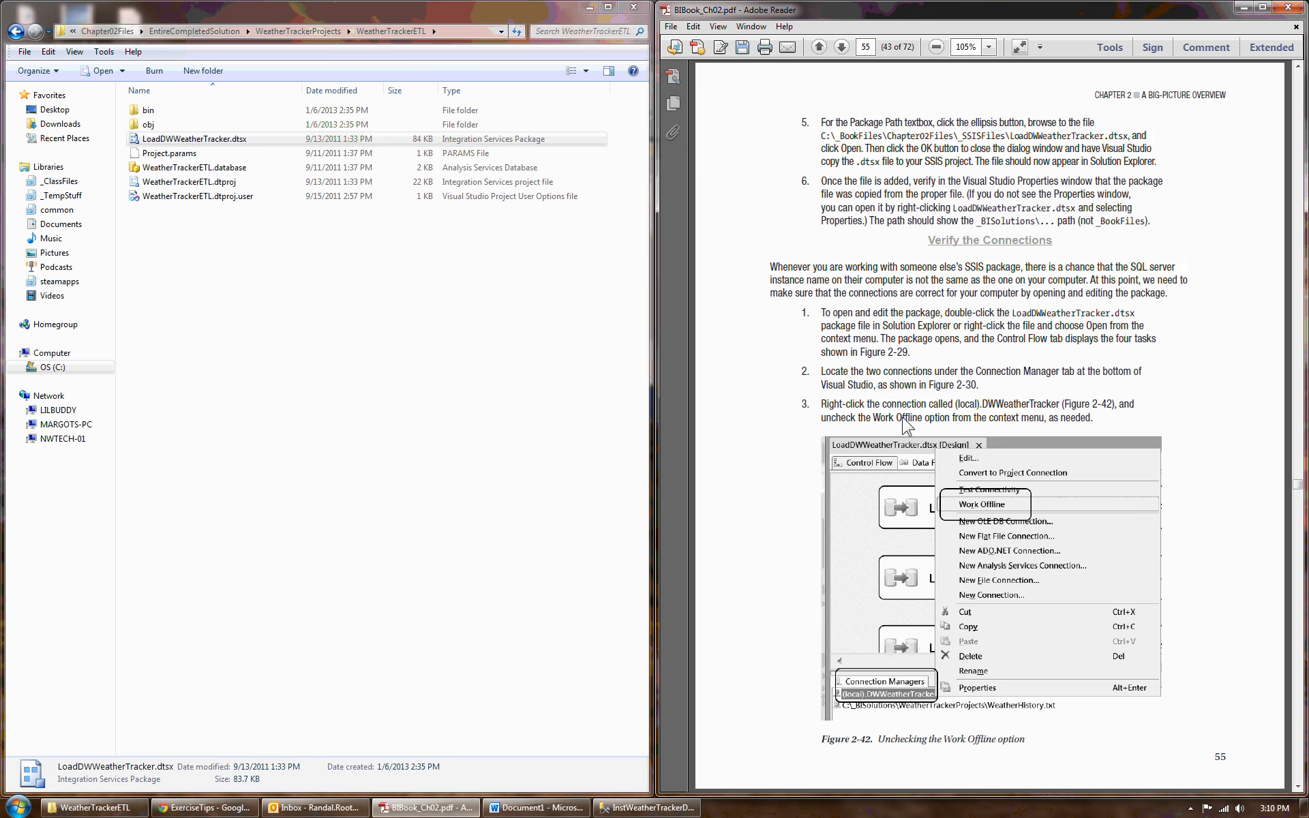
left_click(1299, 788)
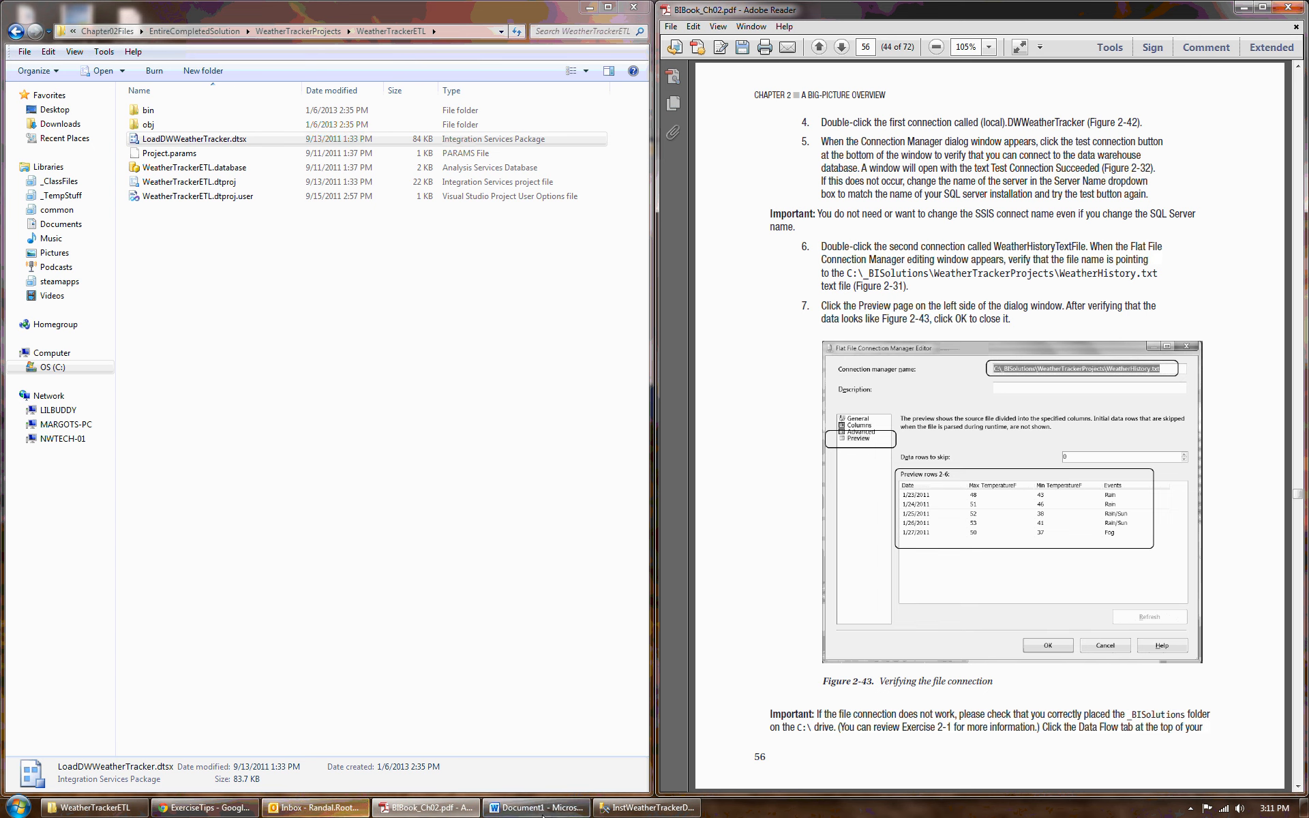
- In Management Studio, collapse the Databases node and connect Object Explorer to the NWTECH-01\SQLEXPRESS database engine
left_click(628, 808)
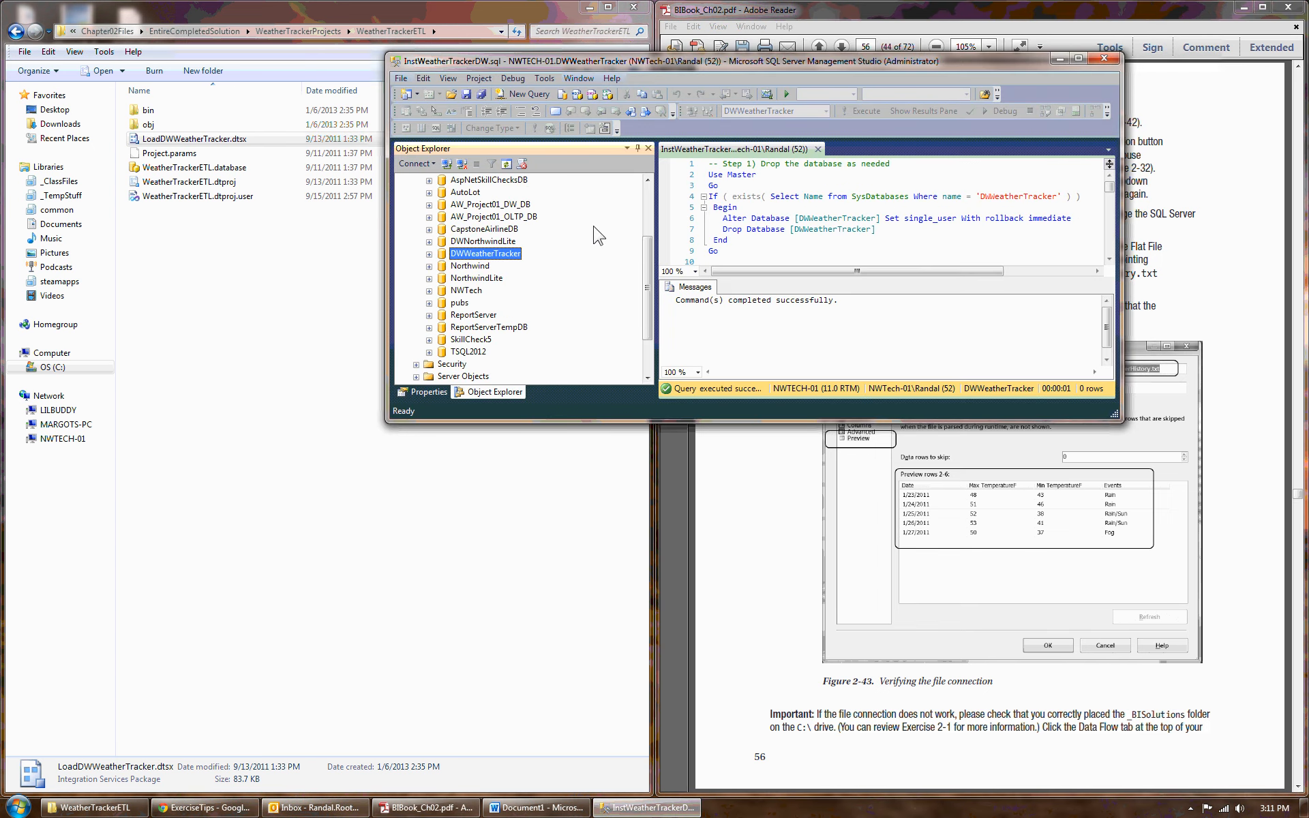
left_click_drag(645, 276, 648, 195)
left_click(416, 192)
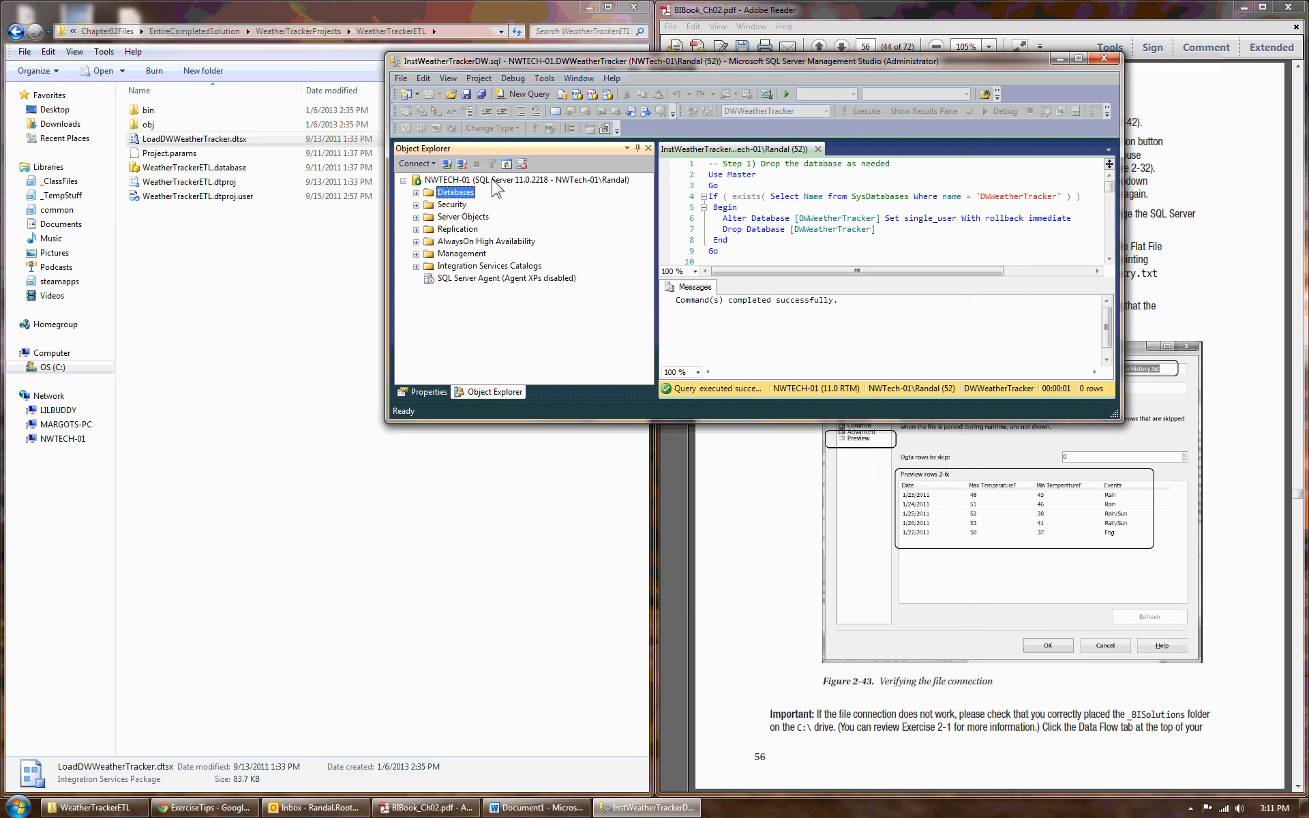
left_click(444, 179)
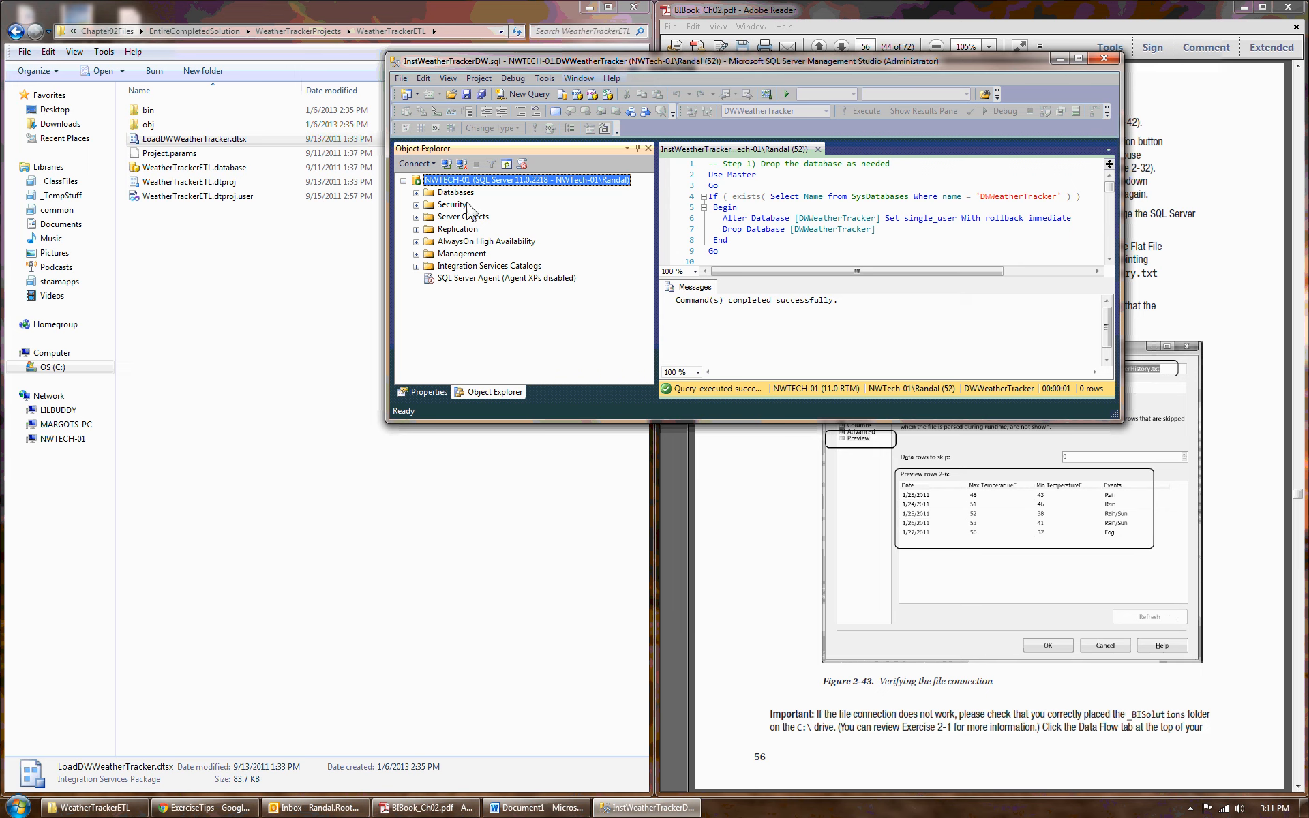
left_click(415, 164)
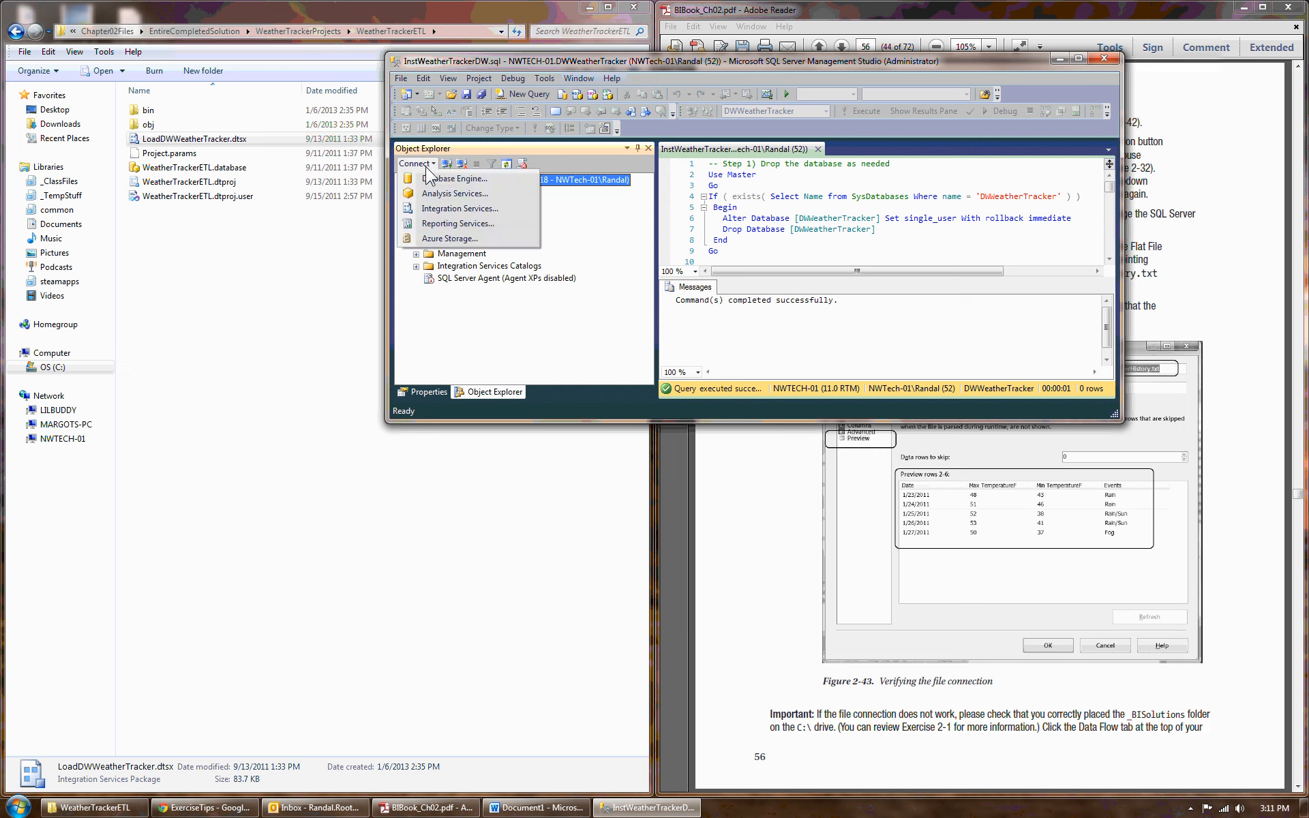
left_click(436, 179)
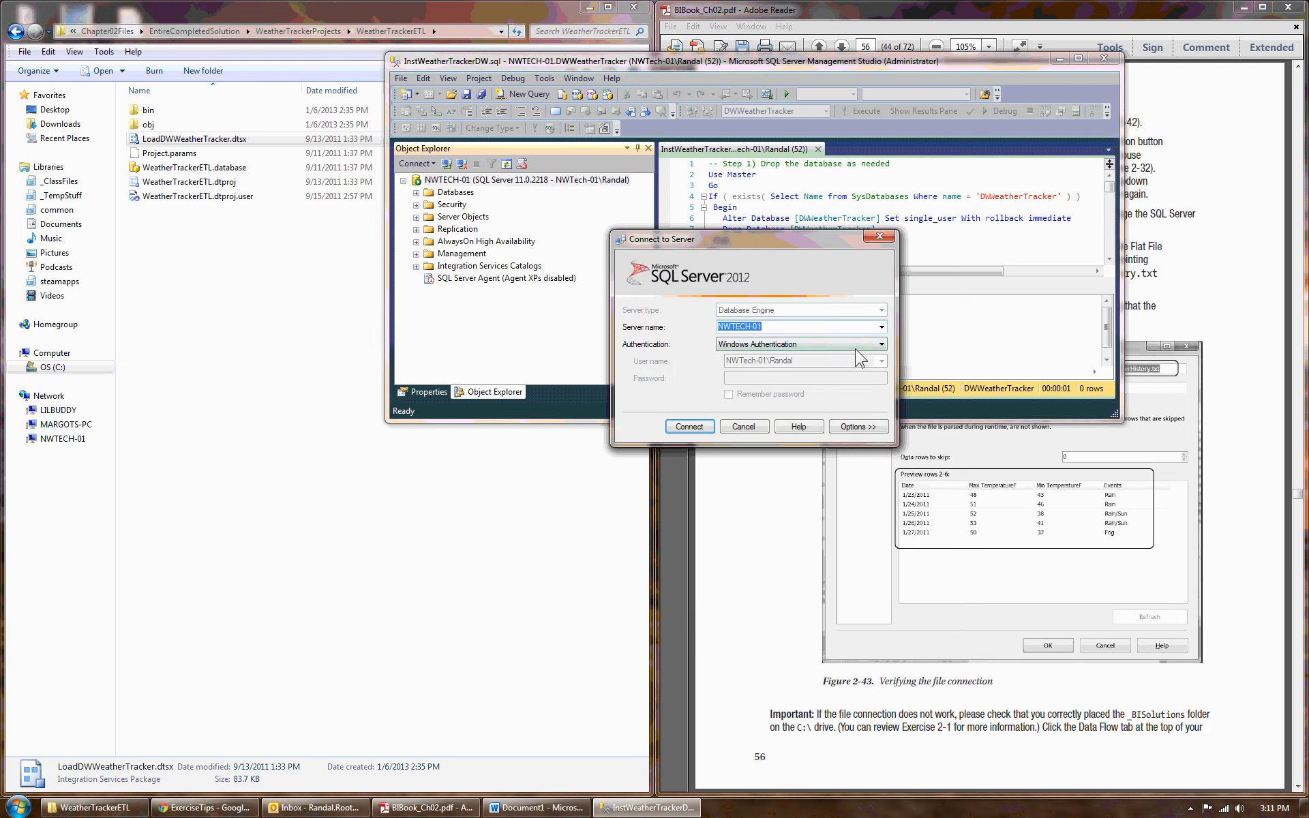
left_click(881, 326)
left_click(764, 349)
left_click(689, 426)
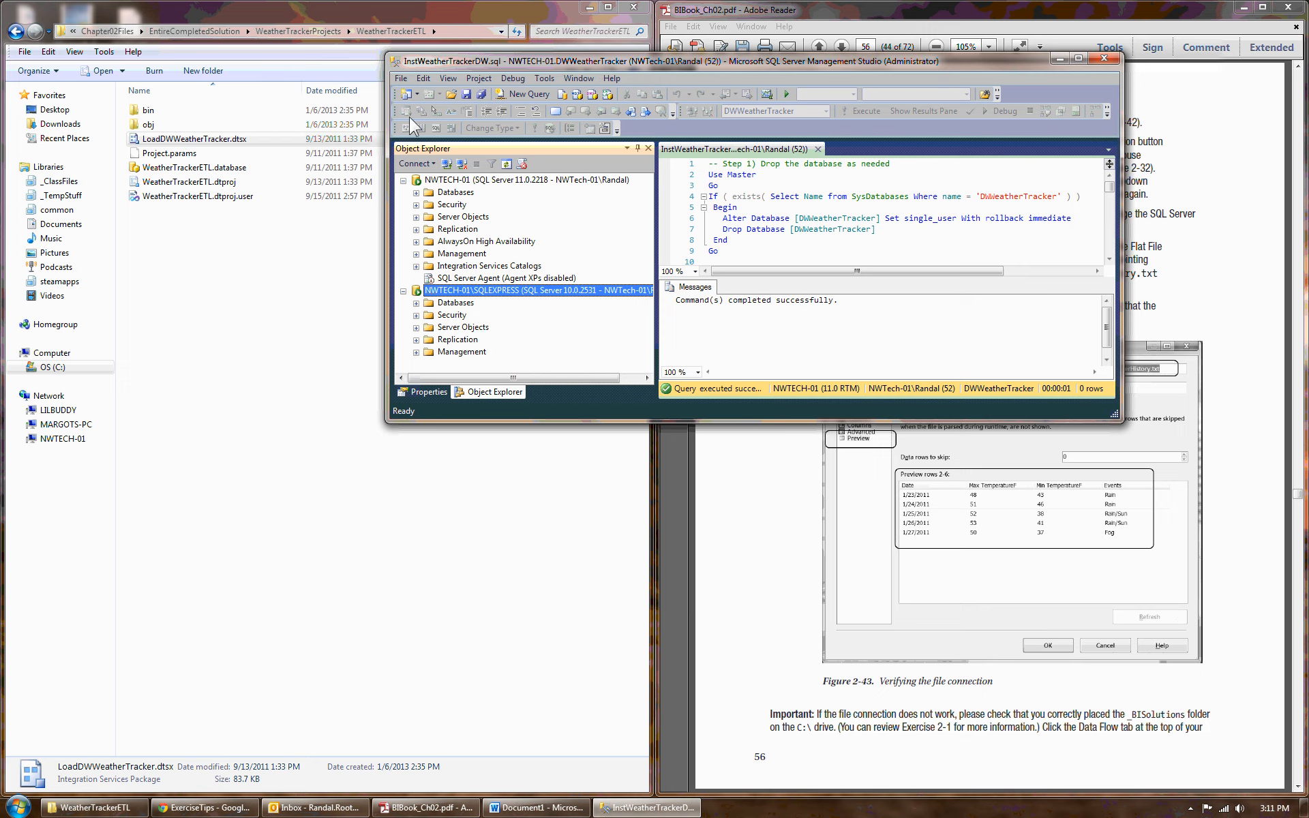
left_click(429, 164)
left_click(438, 178)
left_click(759, 328)
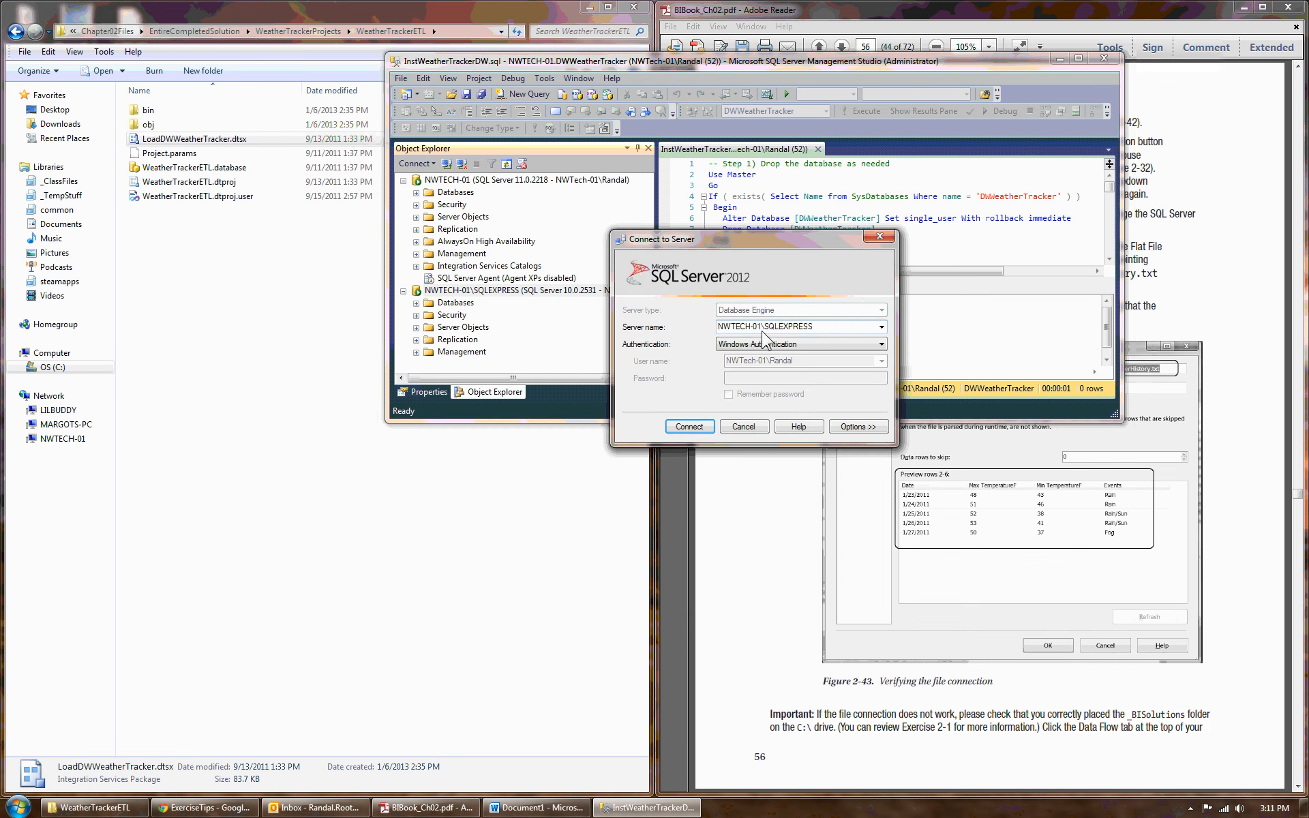
left_click_drag(760, 327, 652, 330)
key("BackSpace")
type("(local)")
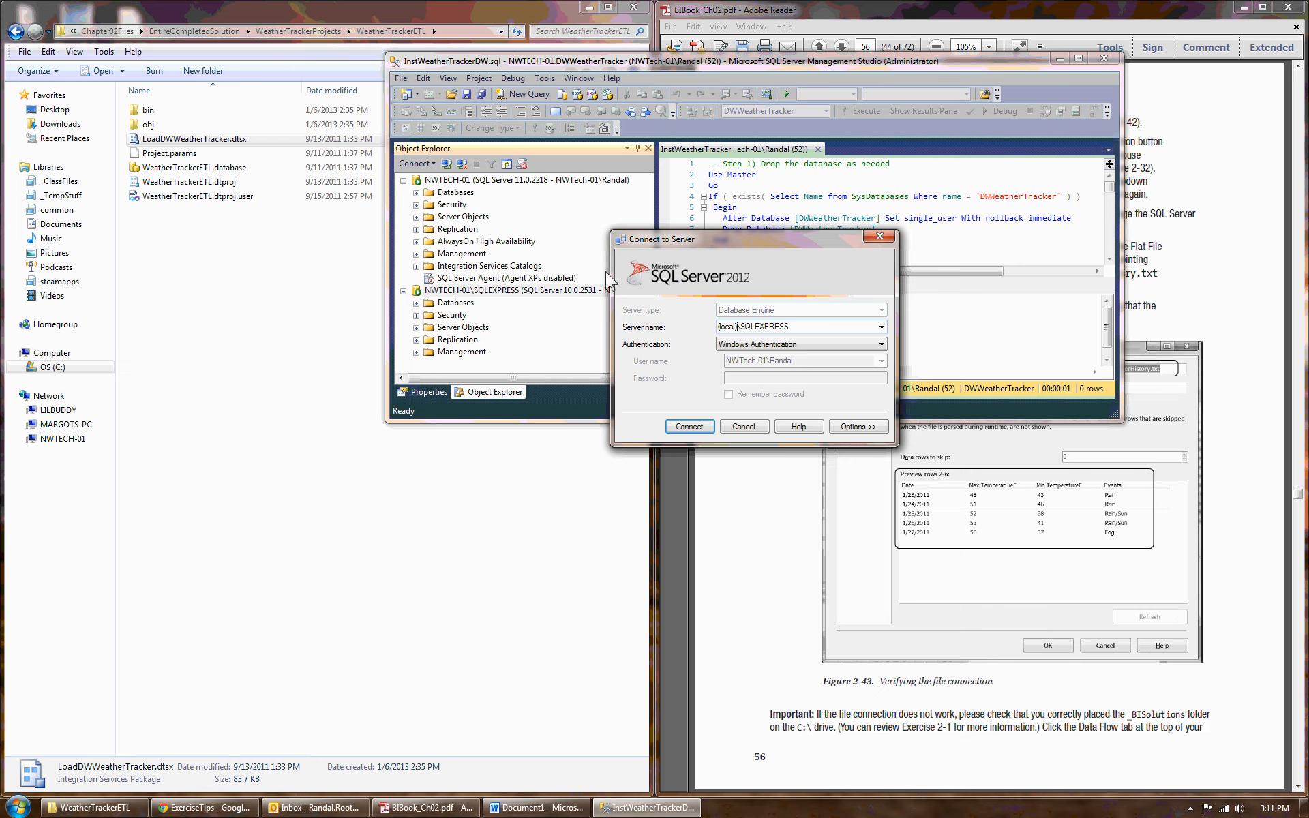
left_click_drag(741, 326, 815, 324)
left_click(743, 428)
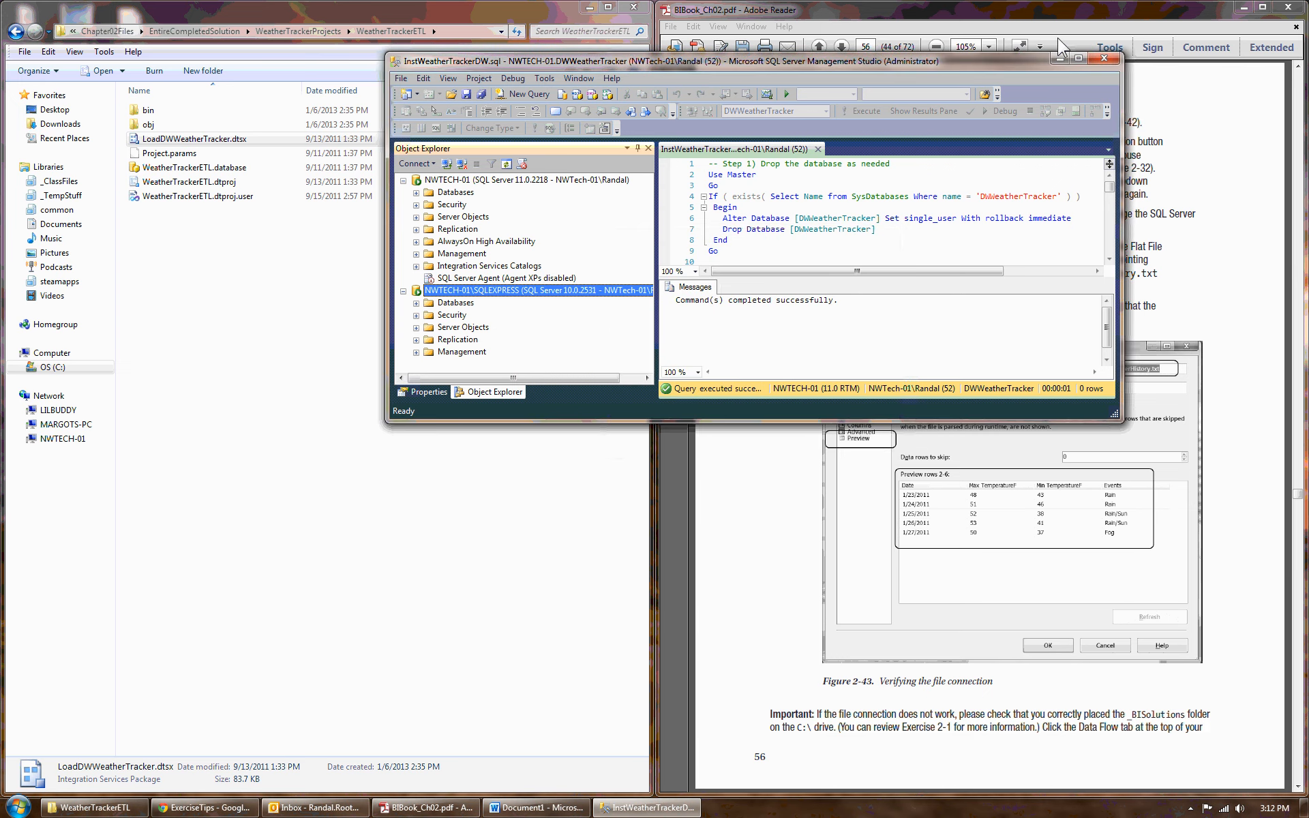
- Switch back to the book PDF at the connection-verification instructions
left_click(1058, 59)
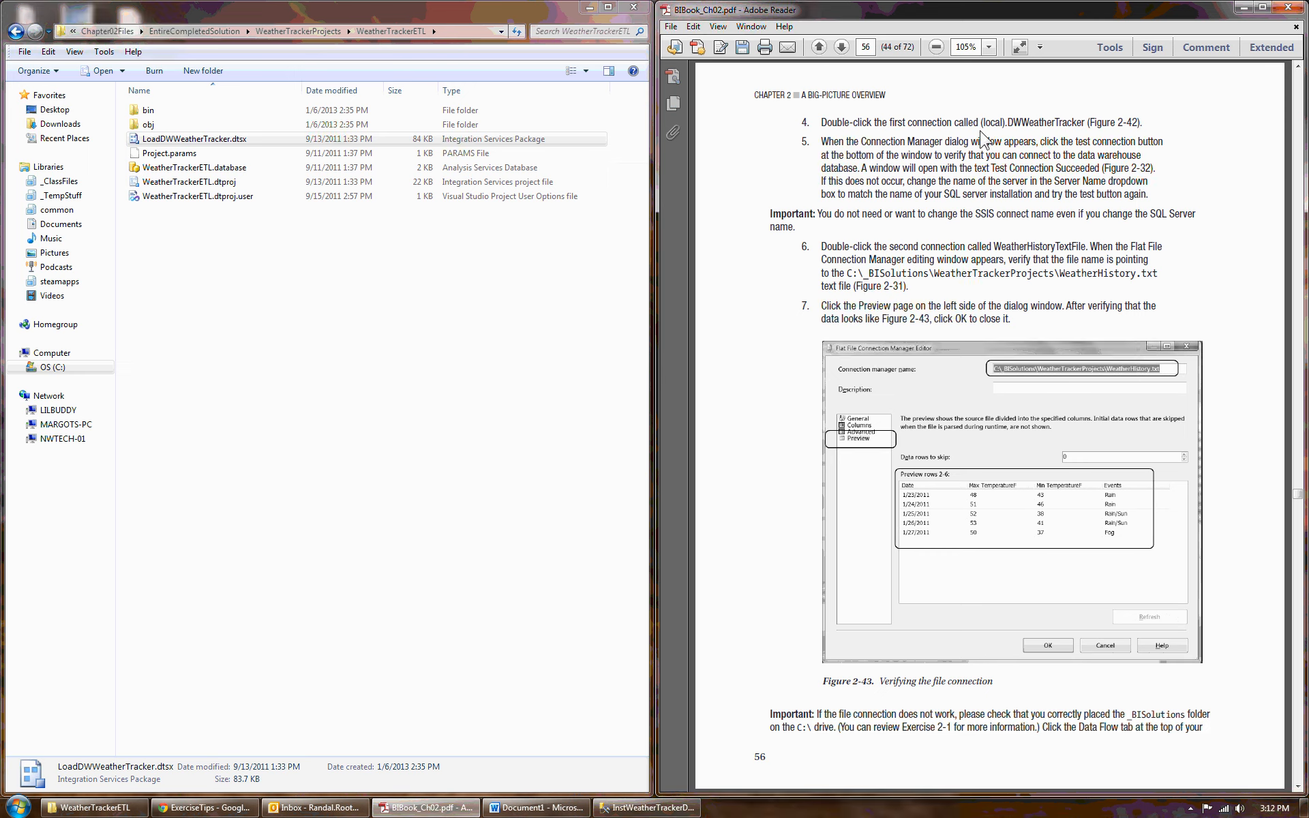
- Highlight "(local)" in the book's step about the first connection
left_click_drag(981, 124, 1017, 124)
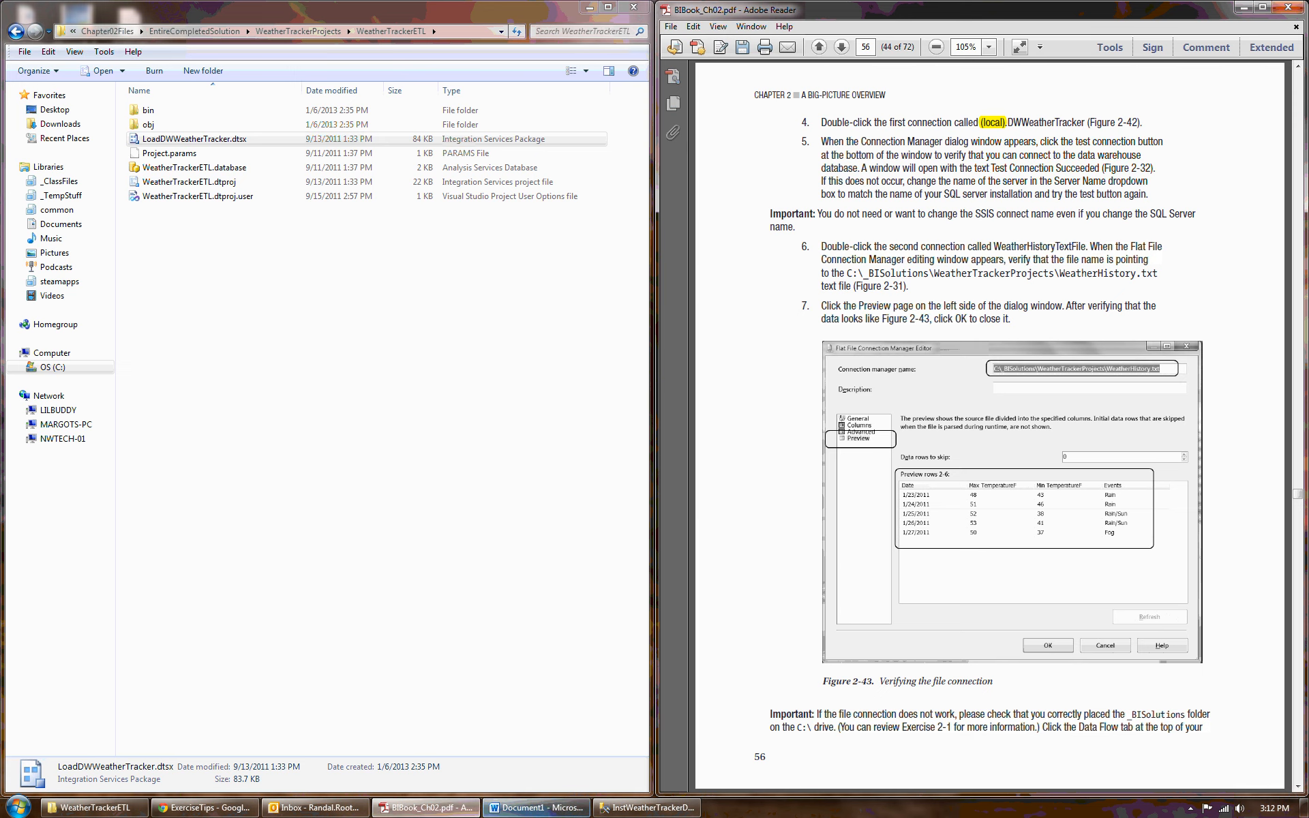
- In Management Studio, expand the NWTECH-01 server's Databases and select the DWWeatherTracker database
left_click(606, 808)
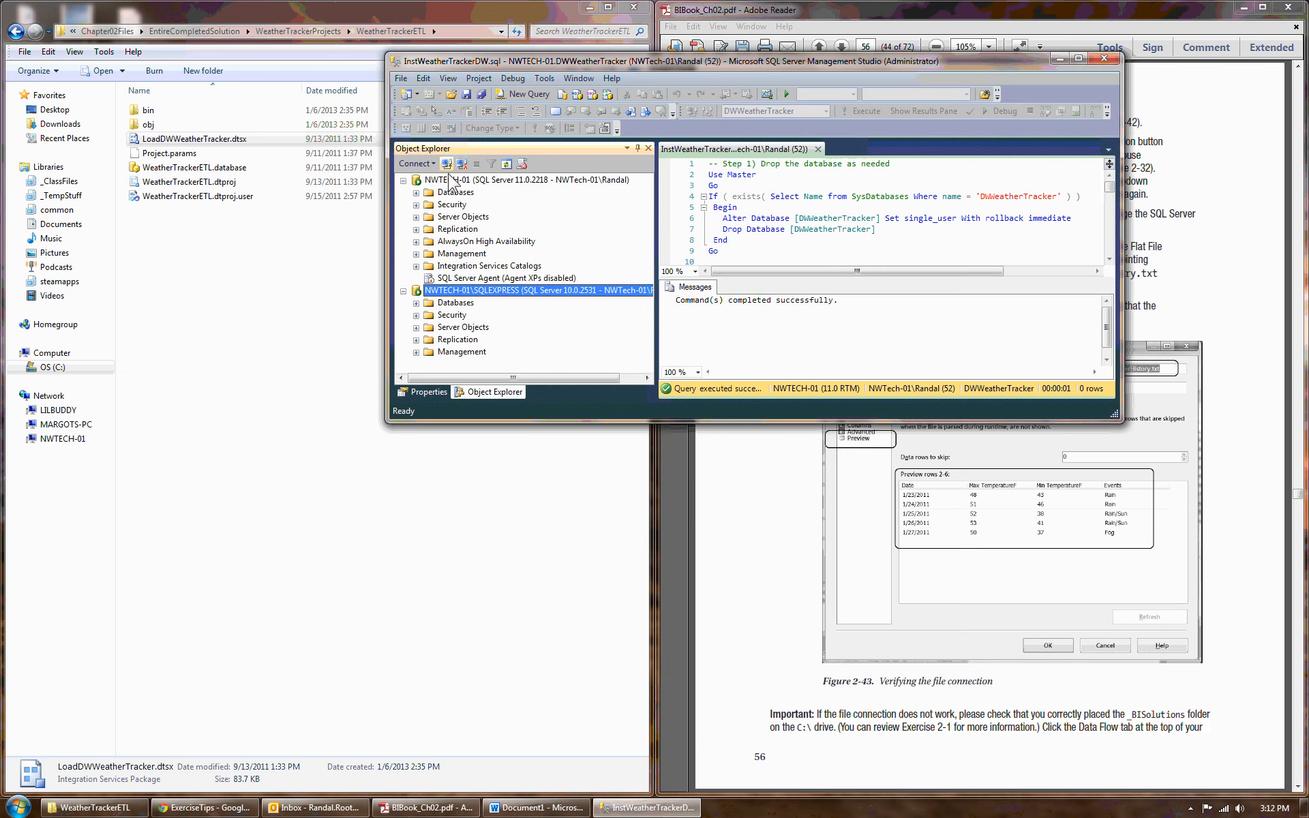
left_click(453, 181)
left_click(416, 193)
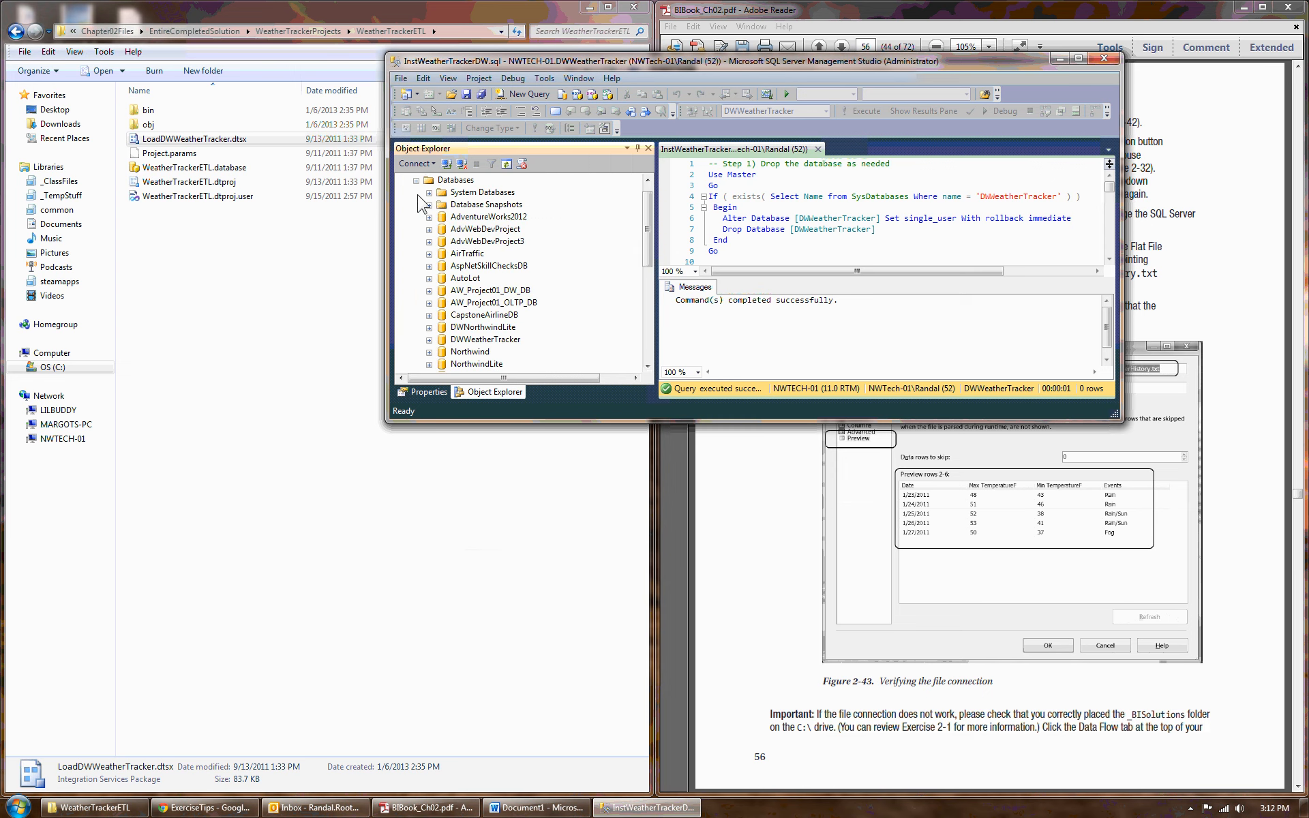
left_click(477, 343)
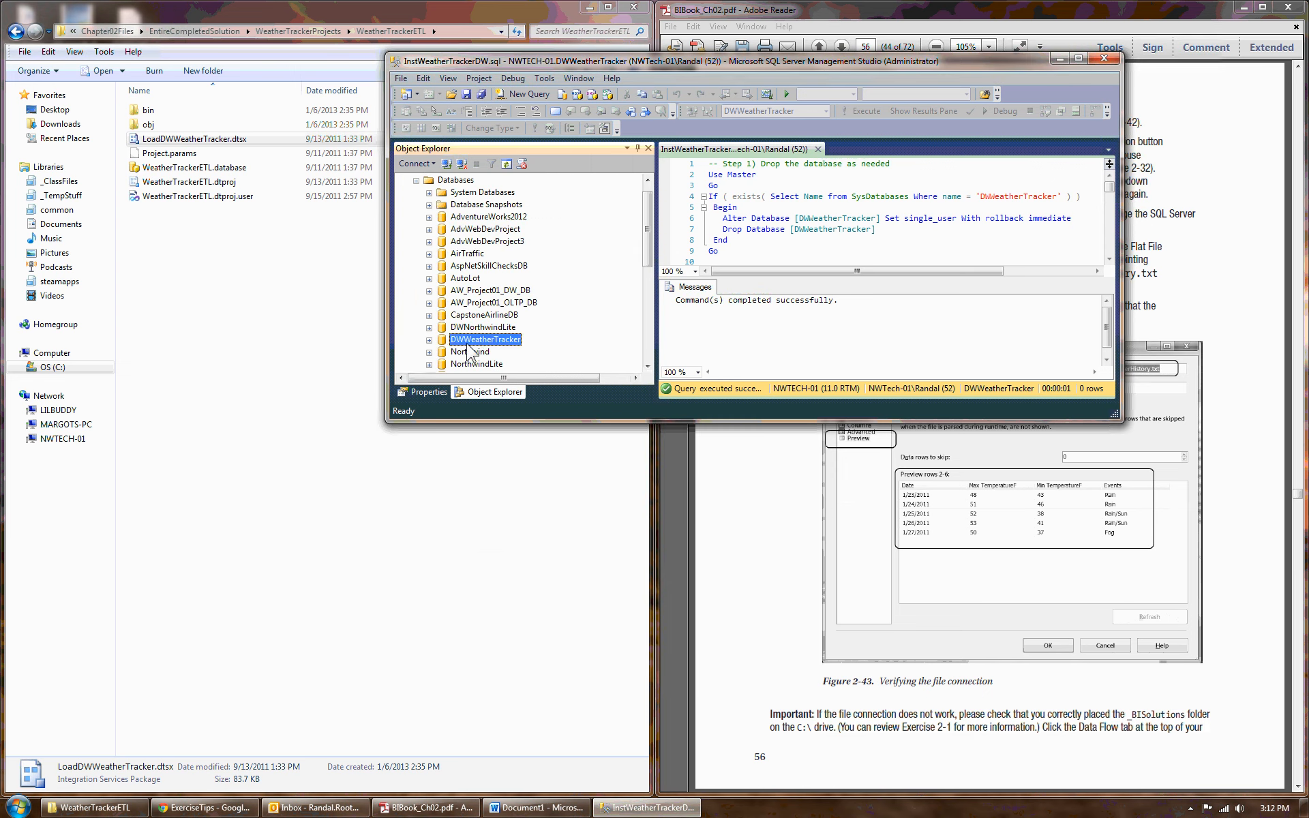
scroll(651, 215, "up", 1)
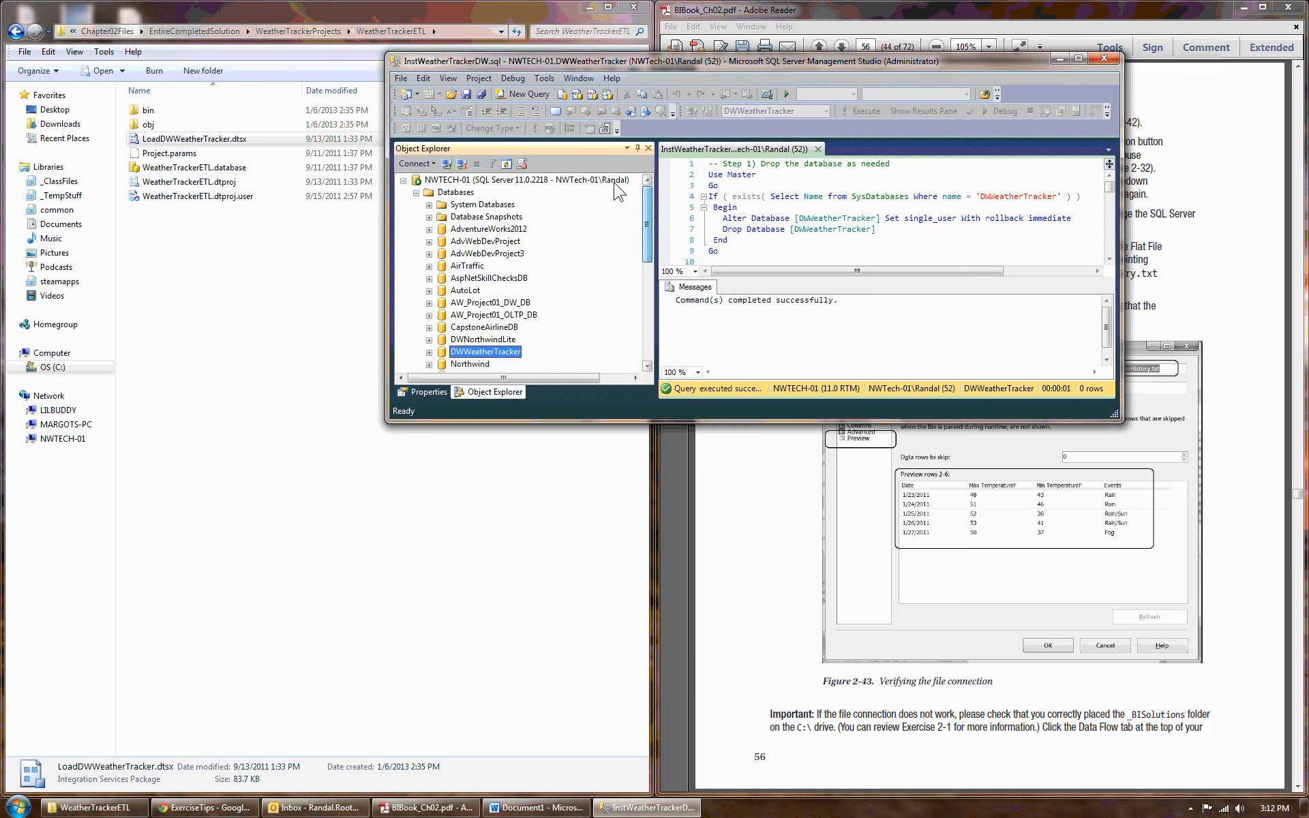
- Connect Object Explorer to the NWTECH-01 database engine
left_click(415, 164)
left_click(427, 179)
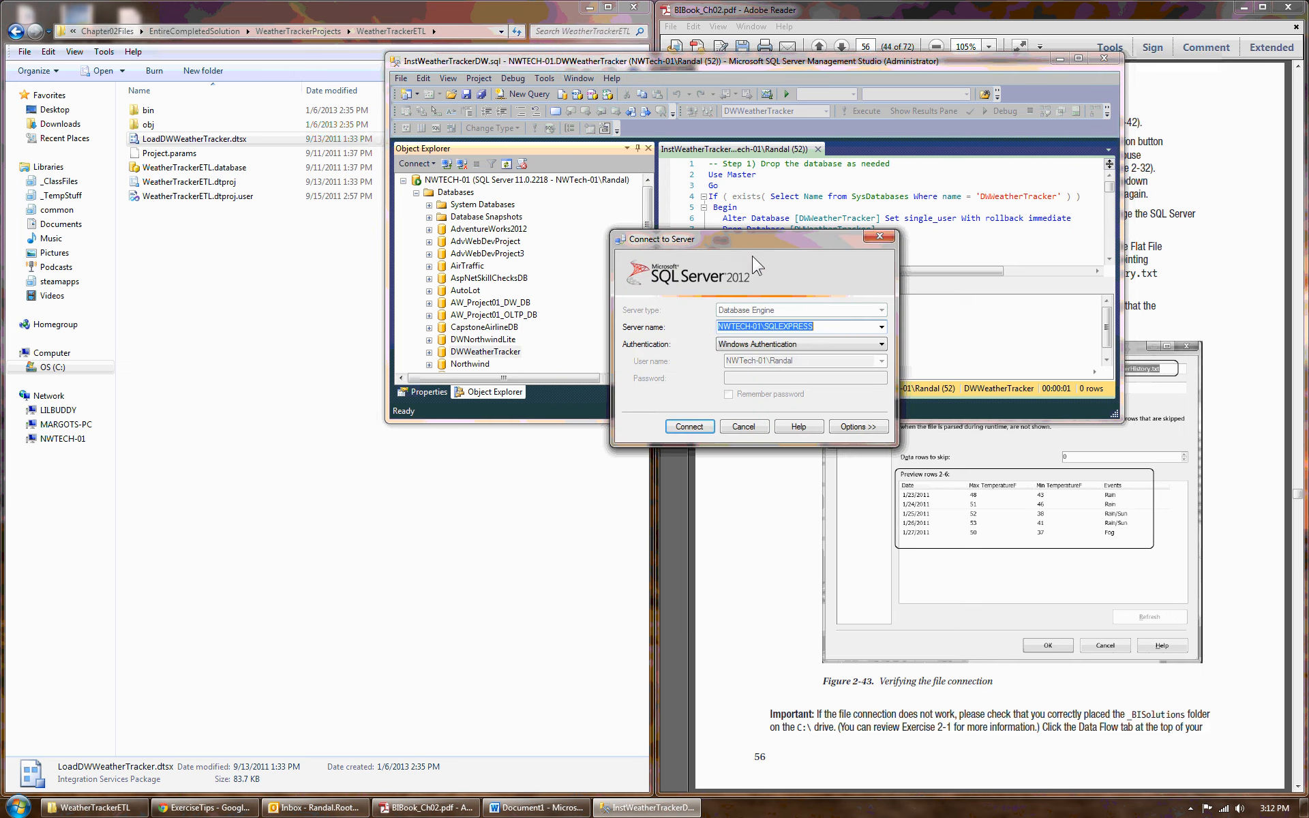
left_click(882, 327)
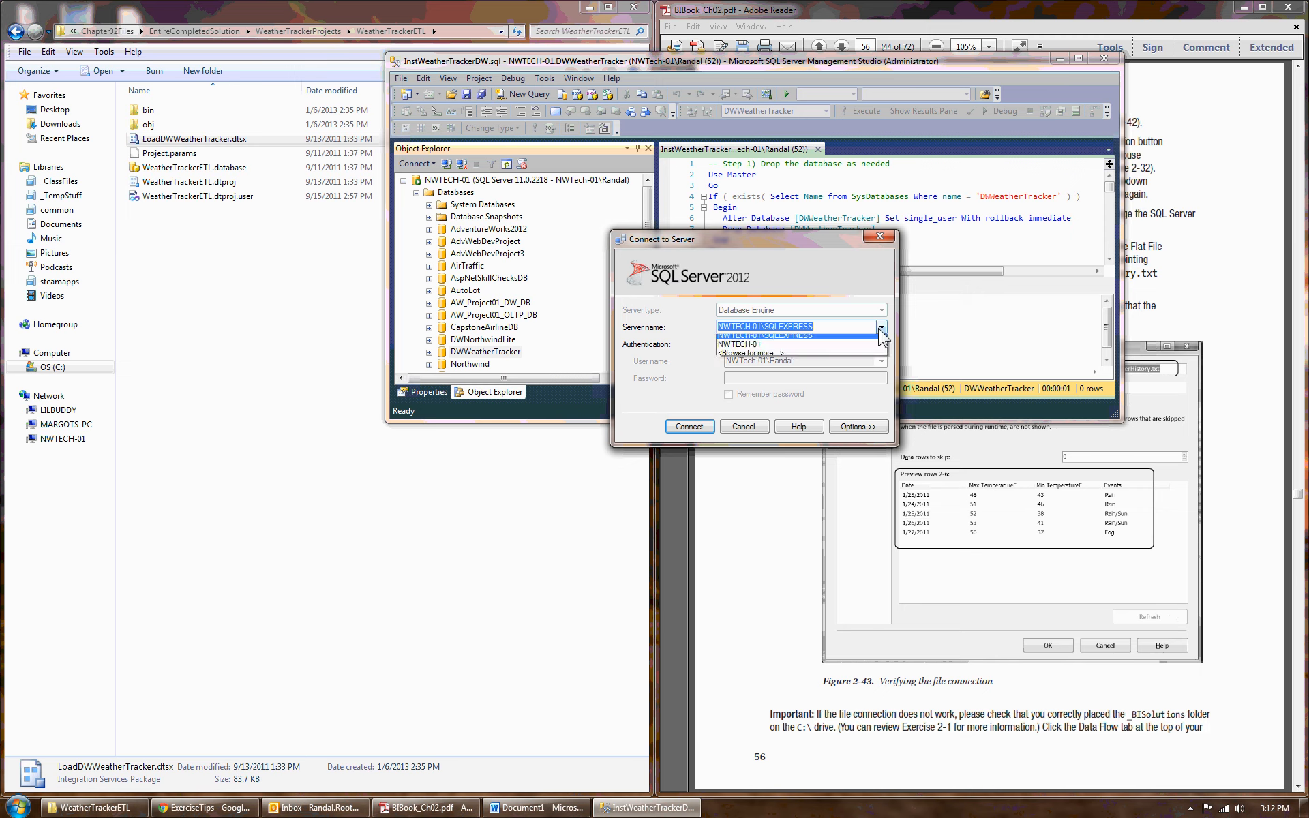
left_click(759, 346)
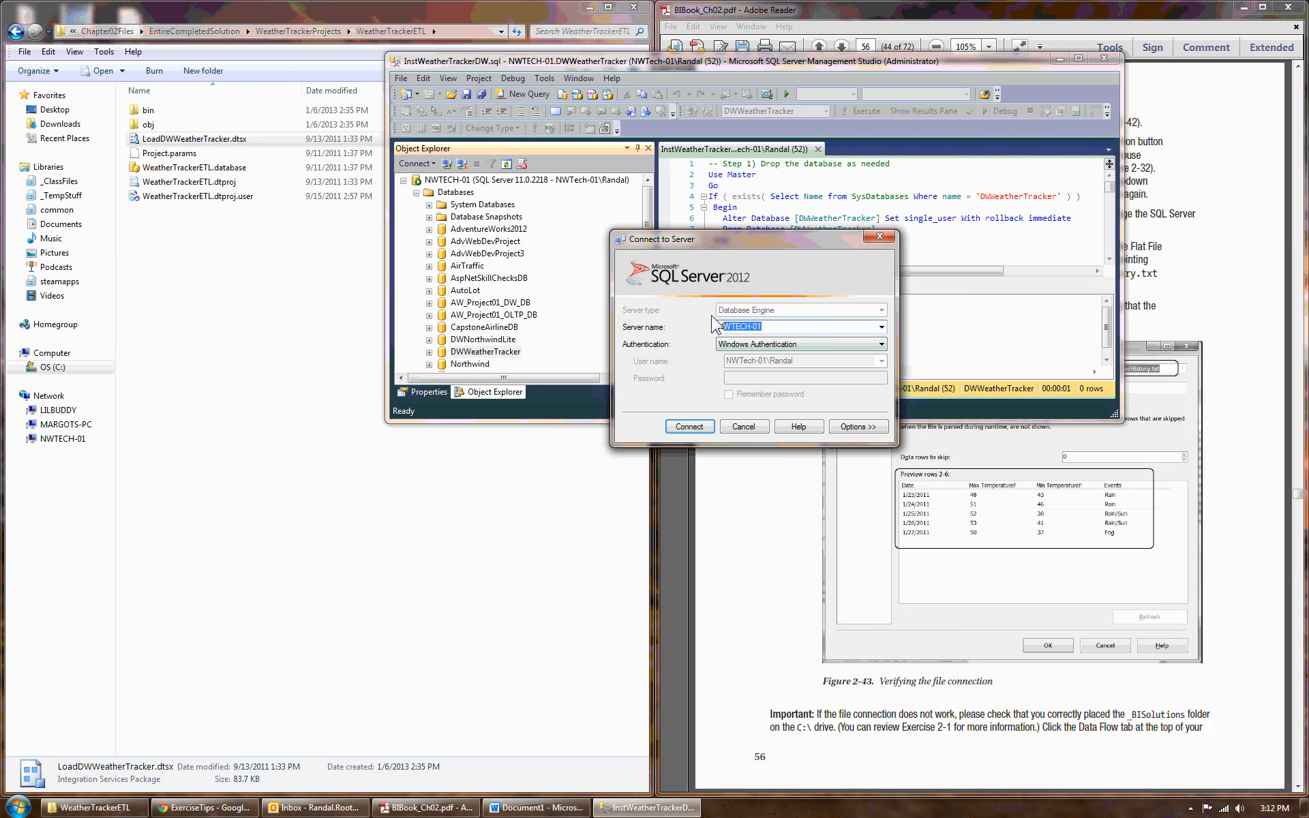
type("(")
type("l")
key("BackSpace")
key("BackSpace")
key("BackSpace")
key("BackSpace")
key("BackSpace")
key("BackSpace")
key("BackSpace")
key("BackSpace")
type("(")
key("BackSpace")
left_click(882, 328)
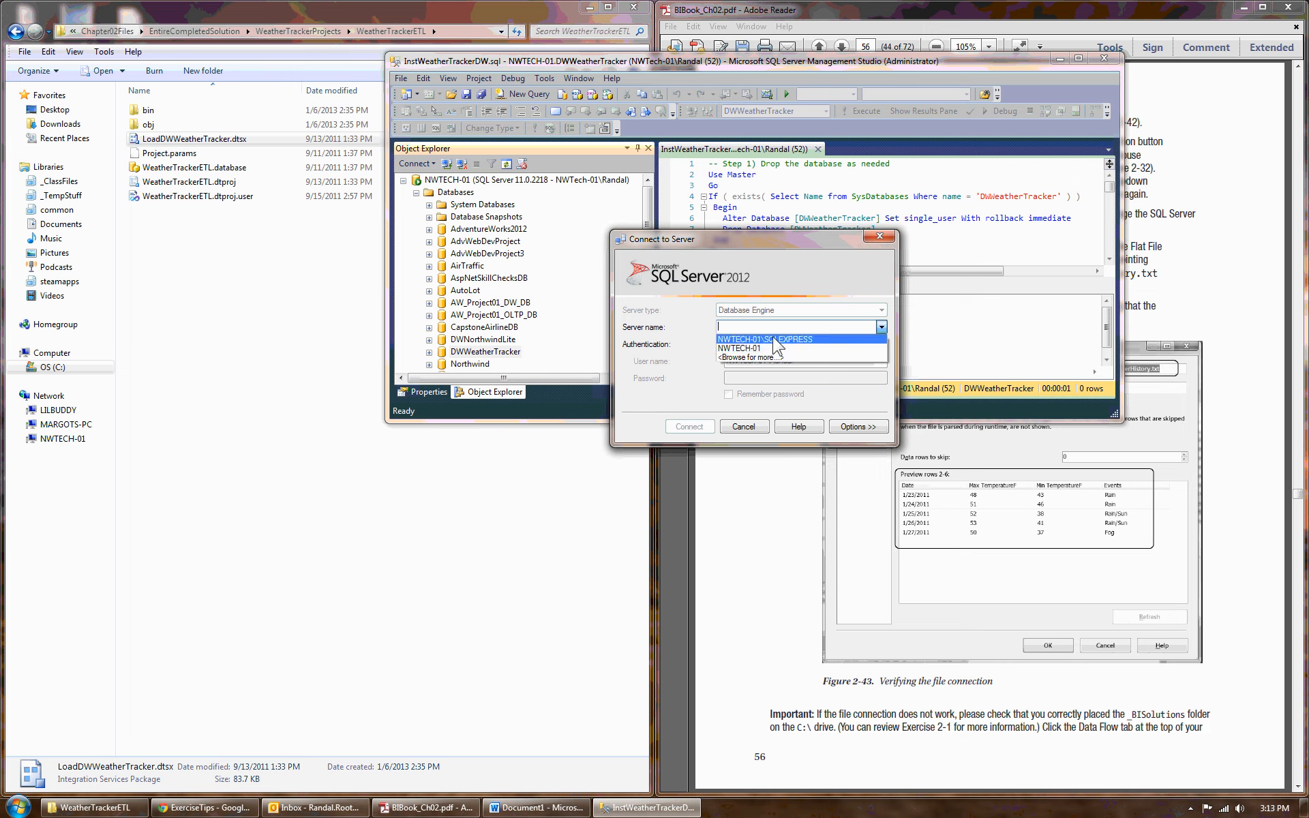
left_click(741, 348)
left_click(689, 427)
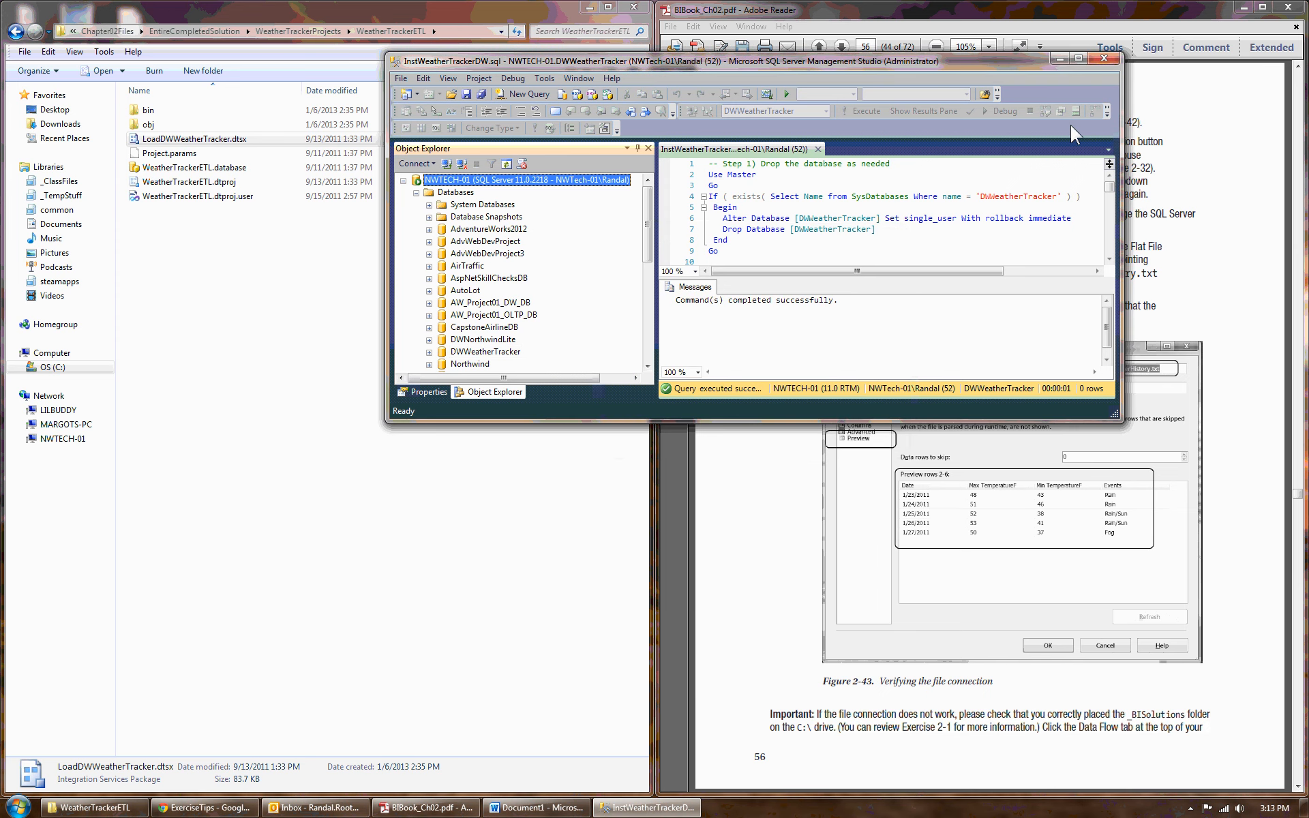
- Return to the book and highlight the Figure 2-32 reference in the connection-test instruction
left_click(1058, 60)
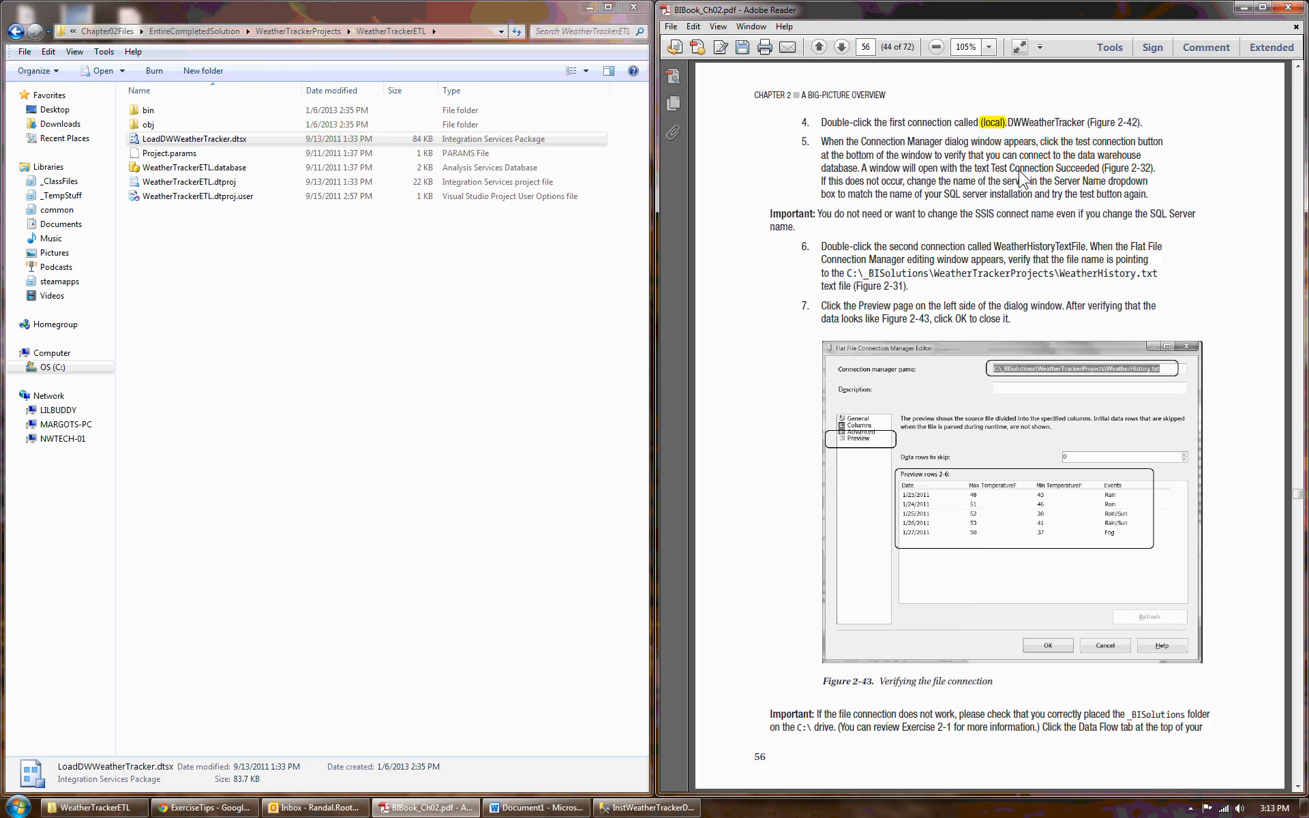
left_click_drag(1102, 170, 1152, 181)
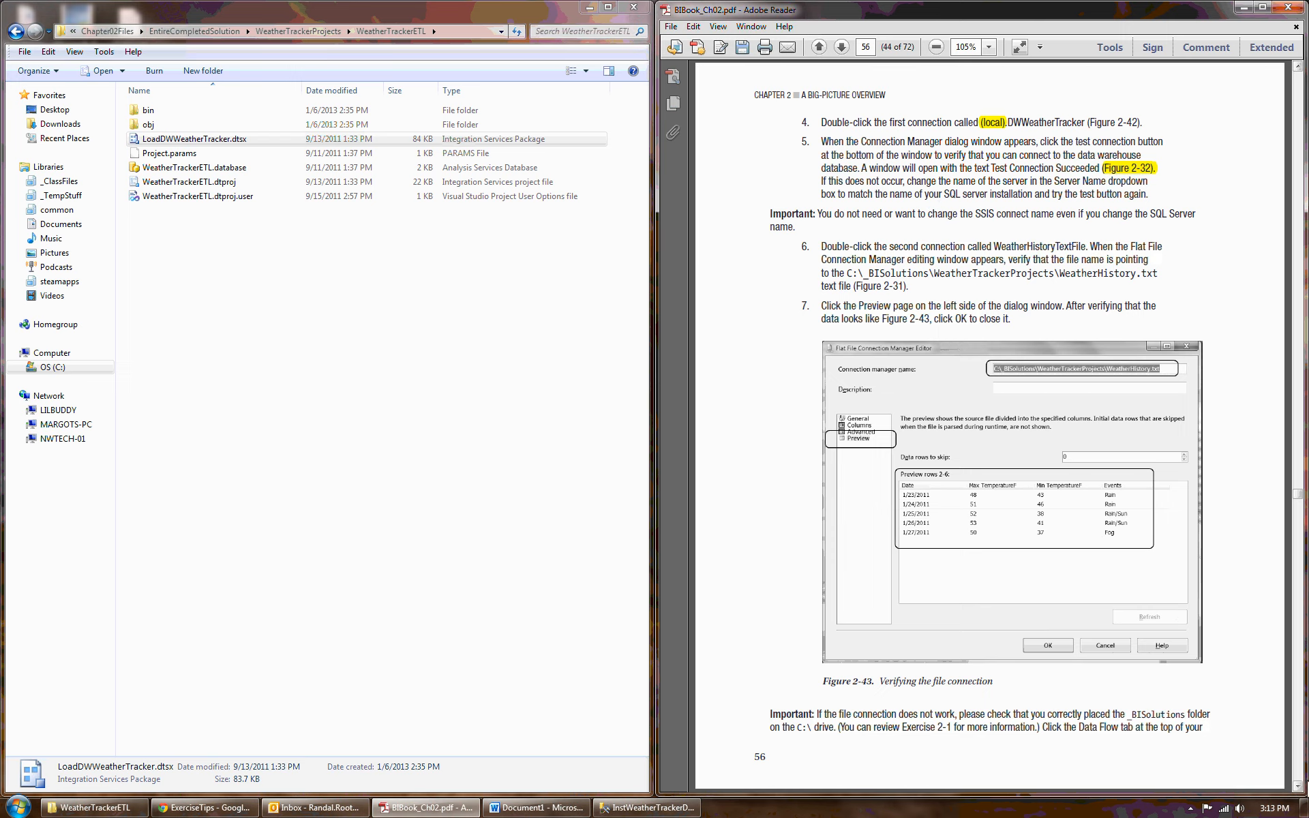
- Advance the book to page 57 on executing the SSIS package and bring Management Studio back
left_click(1298, 785)
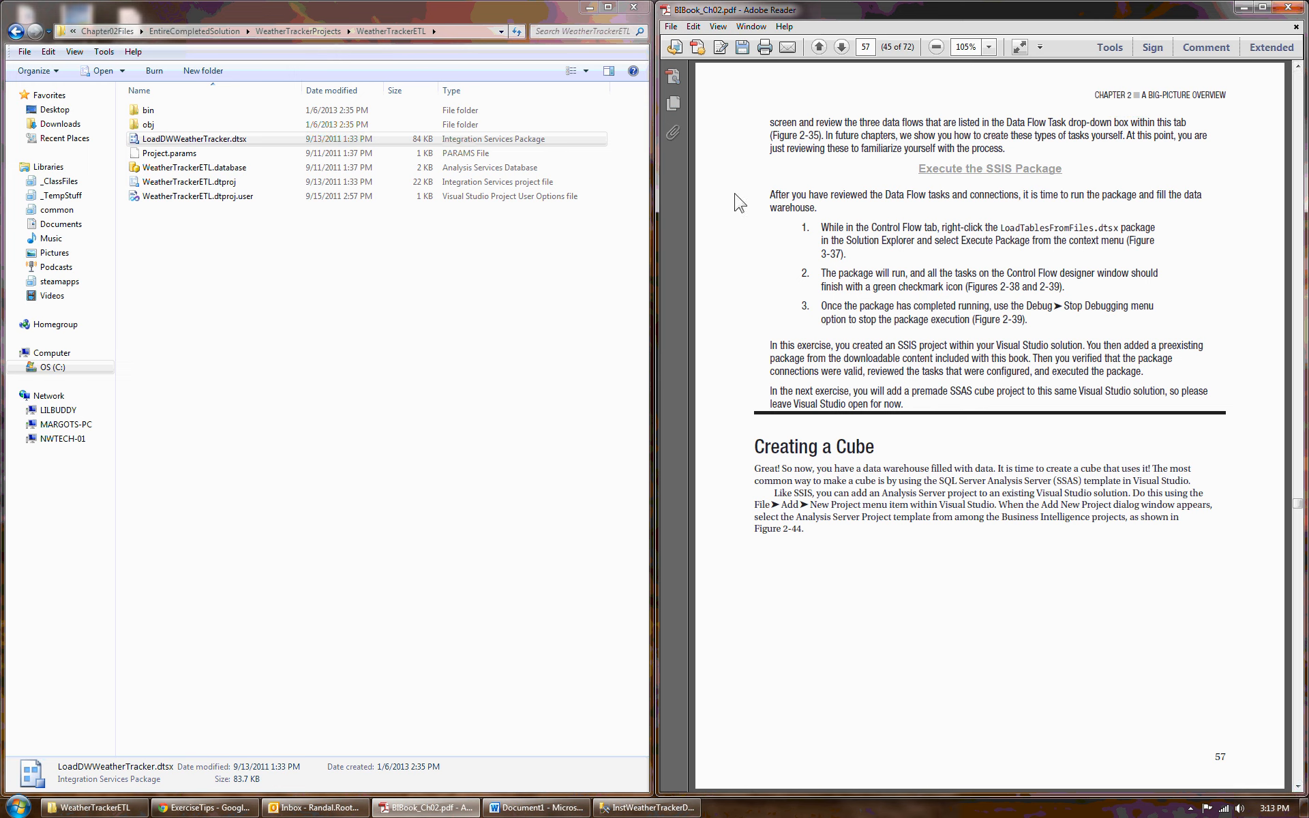
left_click(176, 139)
left_click(644, 808)
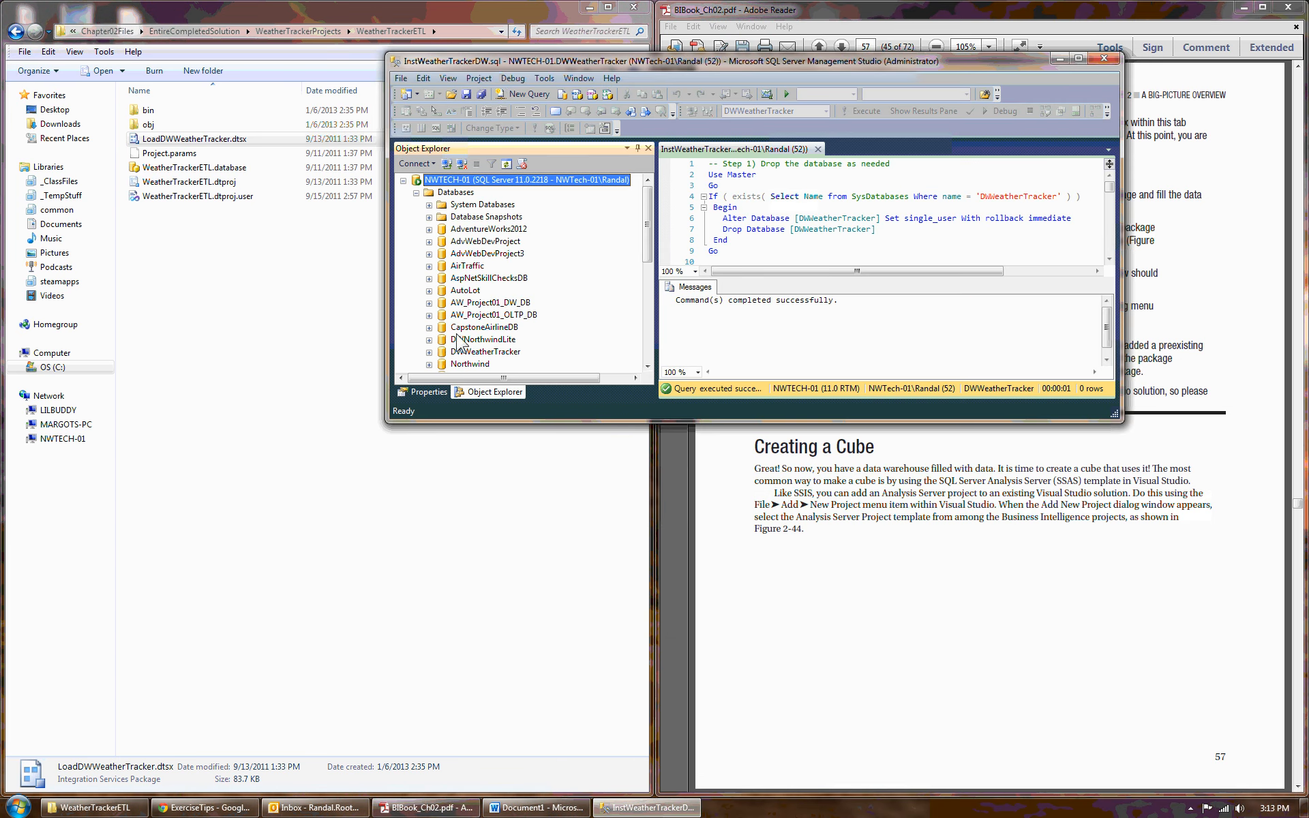
- Expand DWWeatherTracker's tables and select the top 1000 rows of dbo.DimEvents
left_click(475, 352)
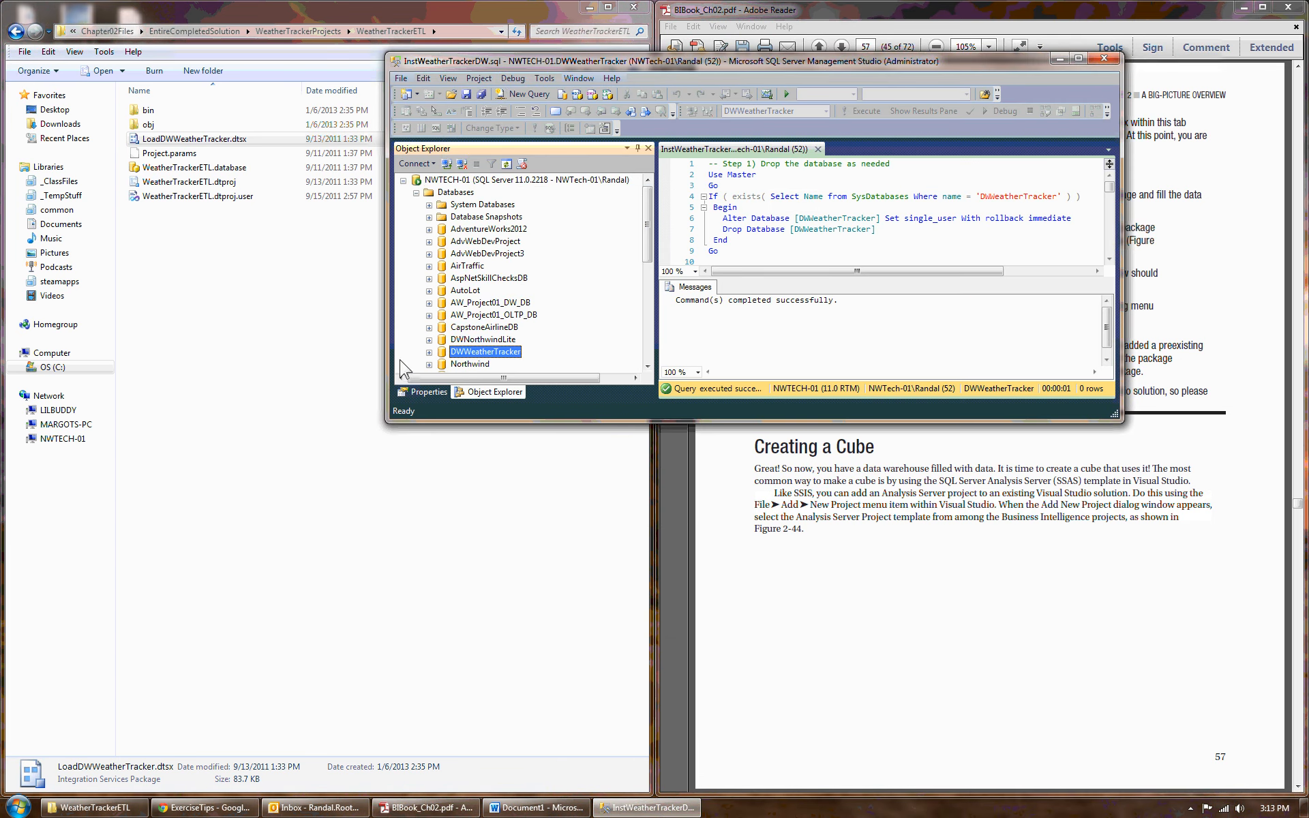
left_click(430, 352)
left_click(442, 290)
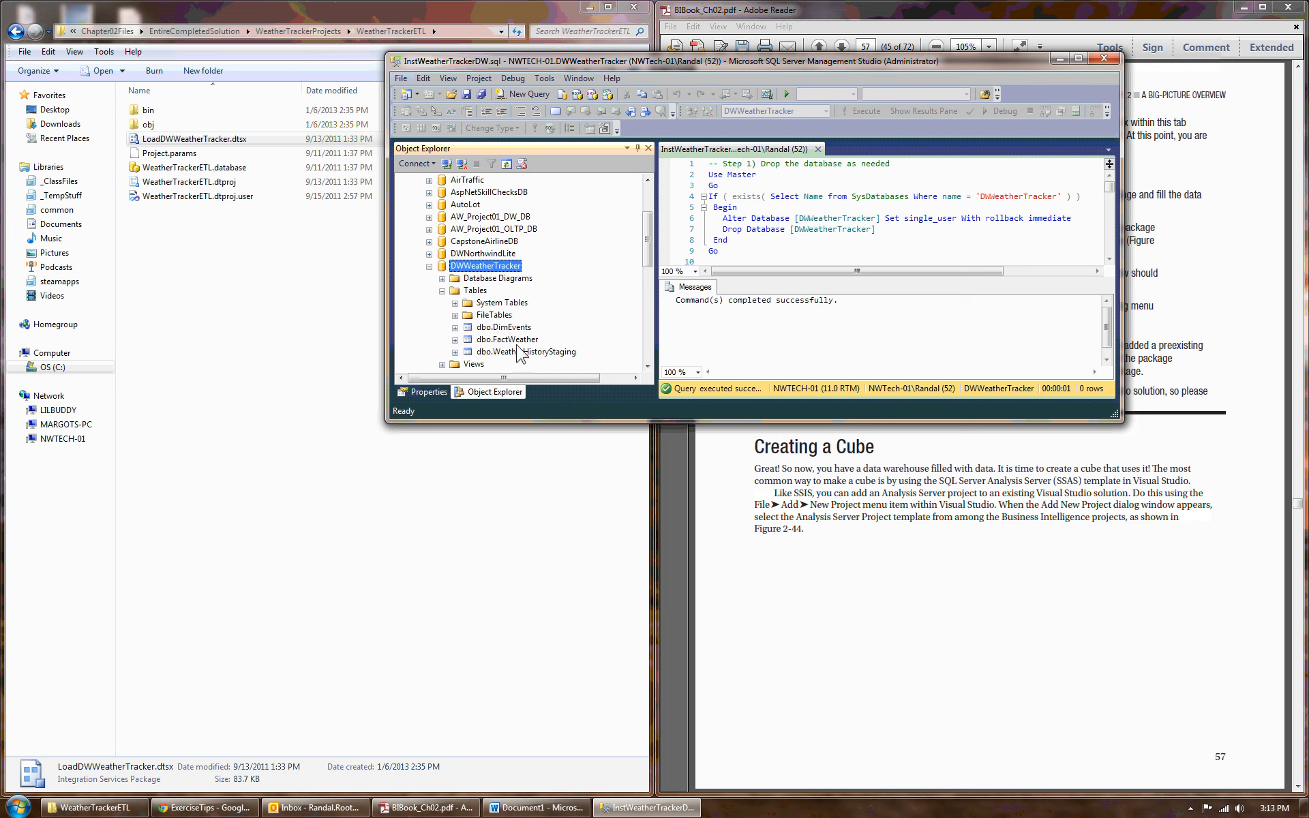
left_click(506, 330)
right_click(506, 330)
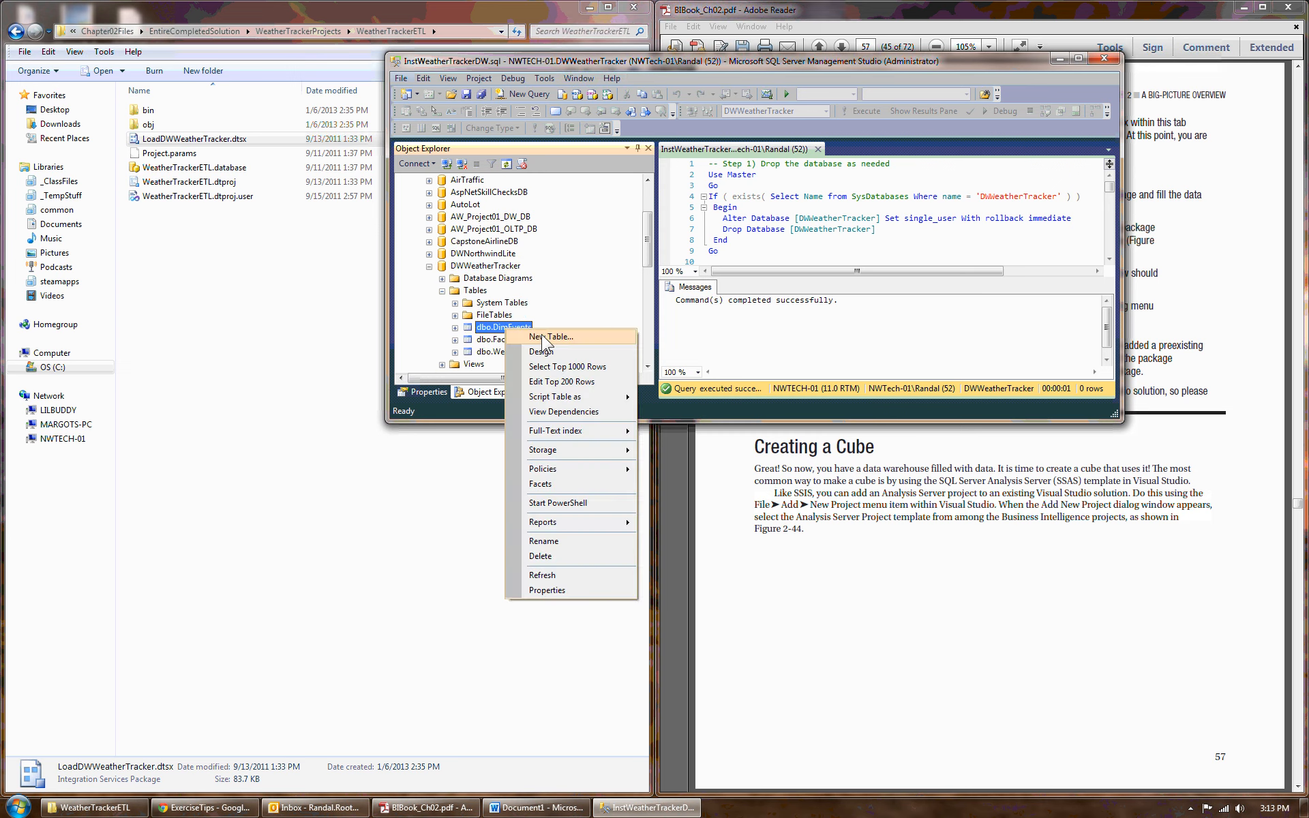
left_click(570, 360)
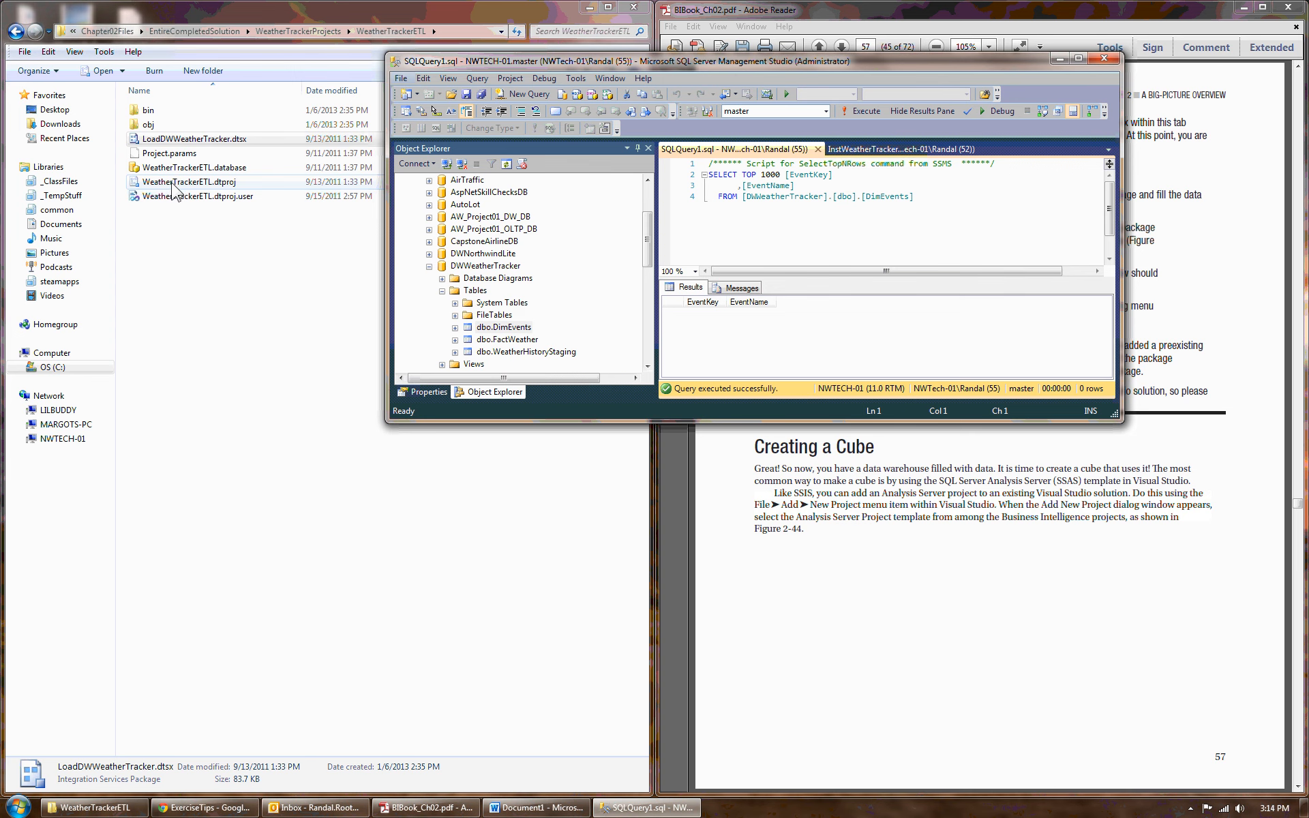
left_click(164, 183)
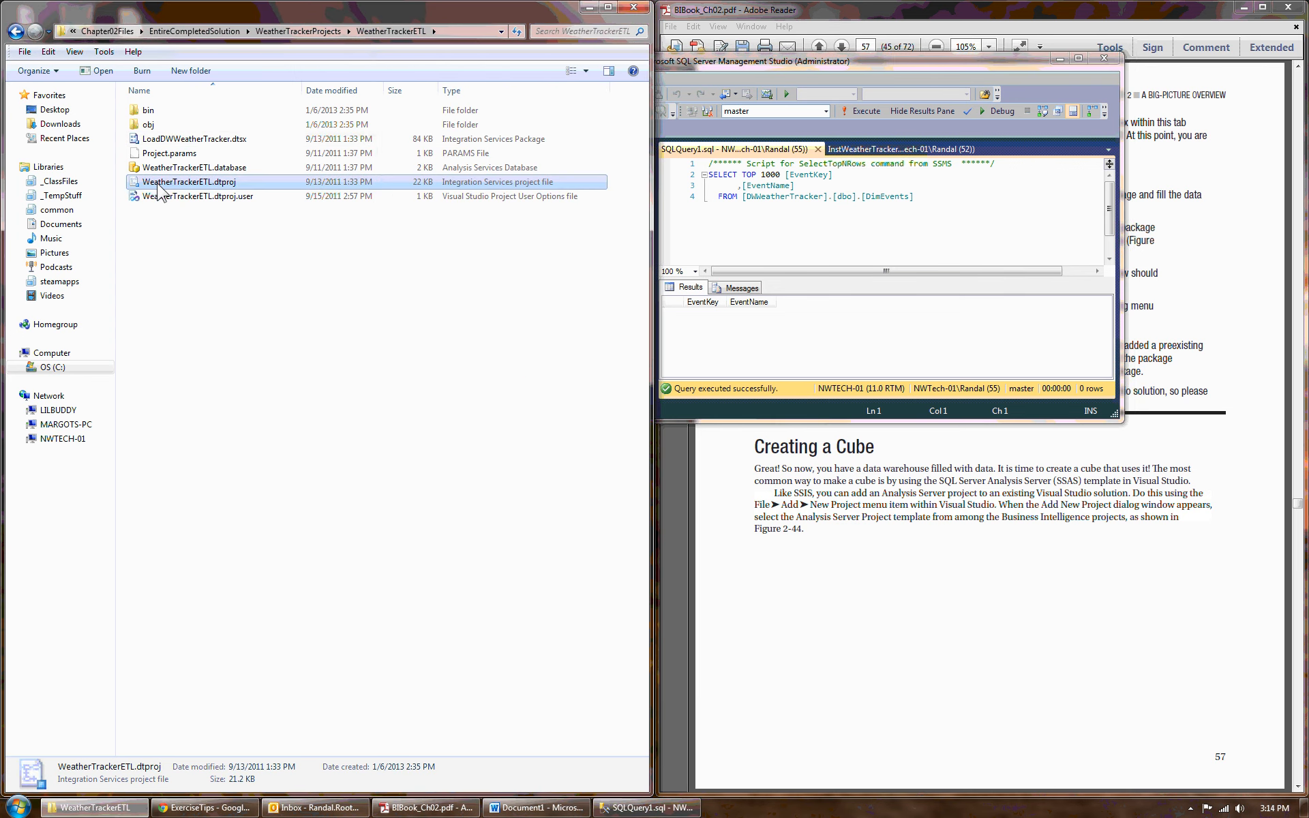
double_click(145, 187)
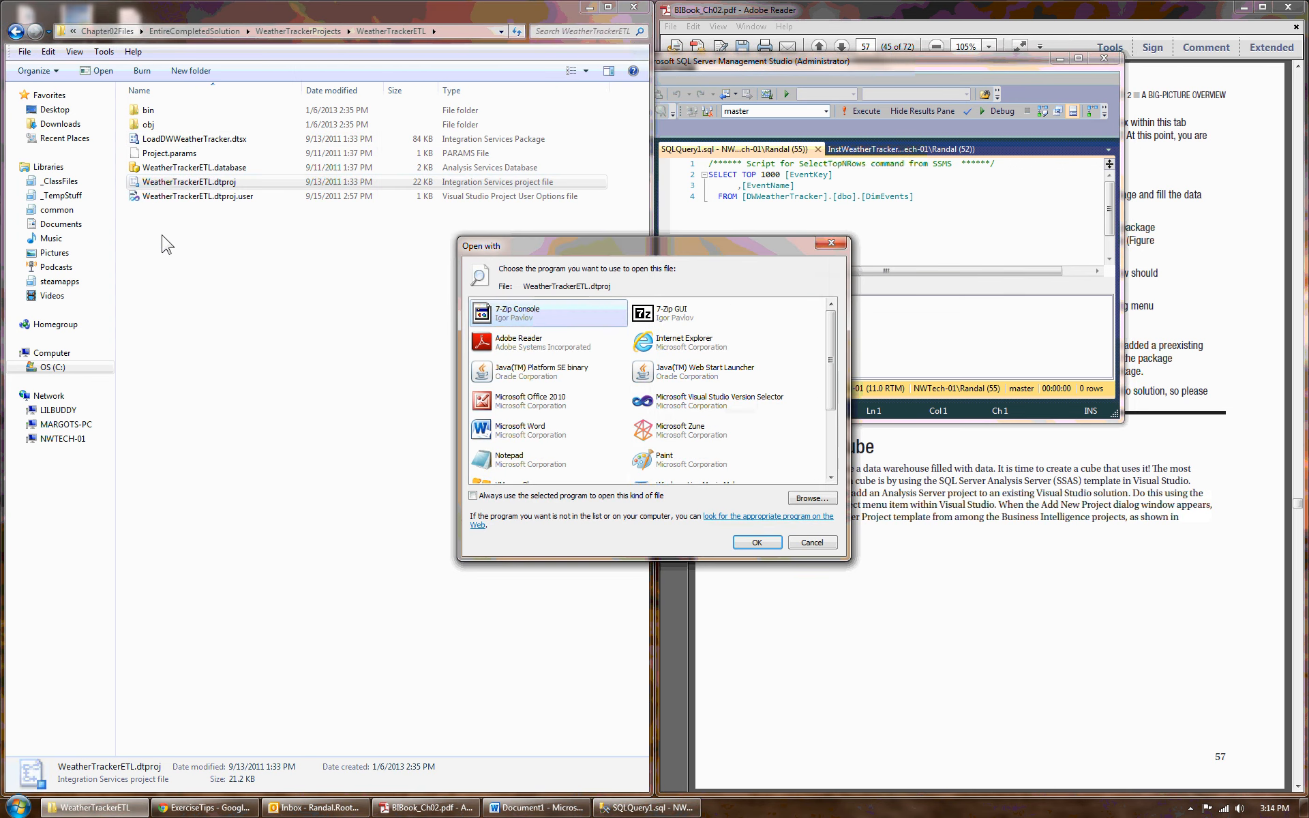
left_click(811, 543)
- Open the WeatherTrackerProjects.sln solution from the WeatherTrackerProjects folder
left_click(298, 31)
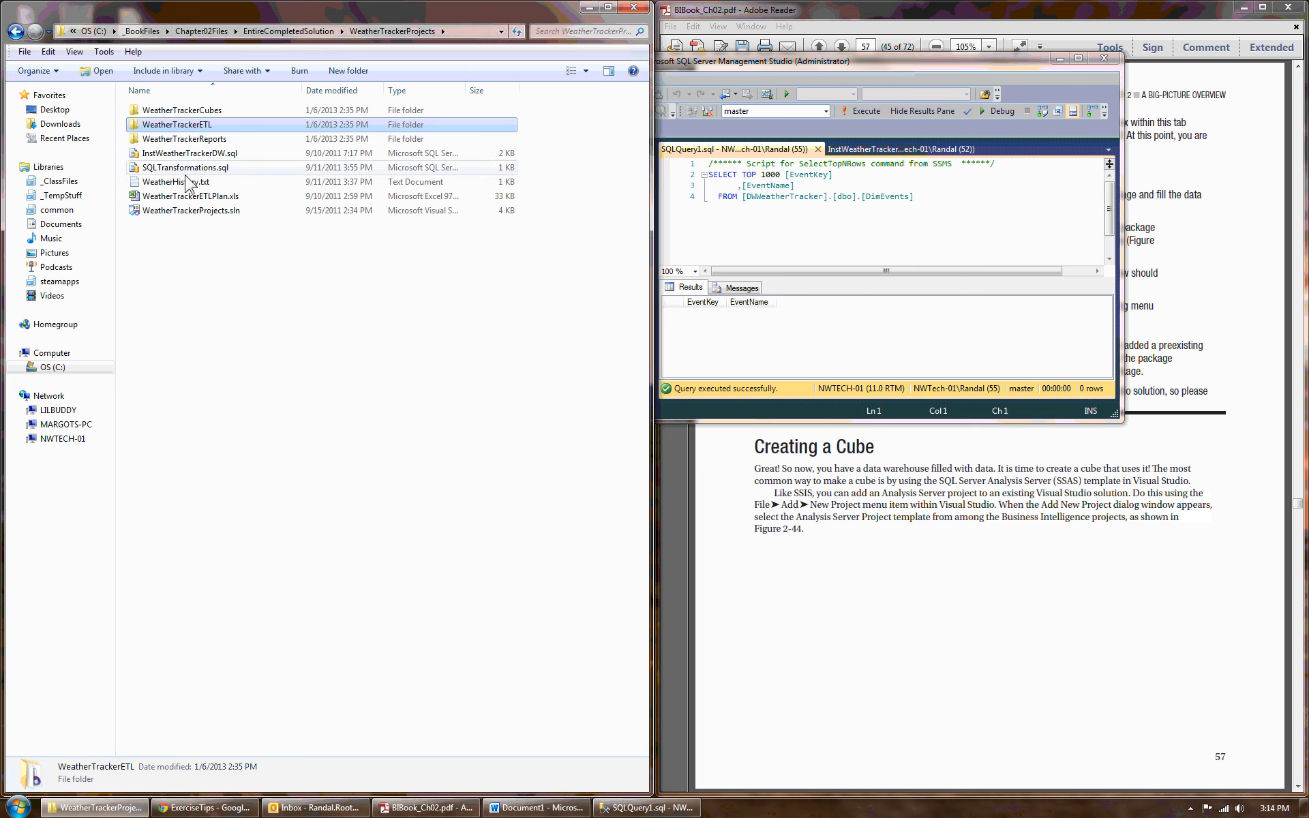
left_click(190, 211)
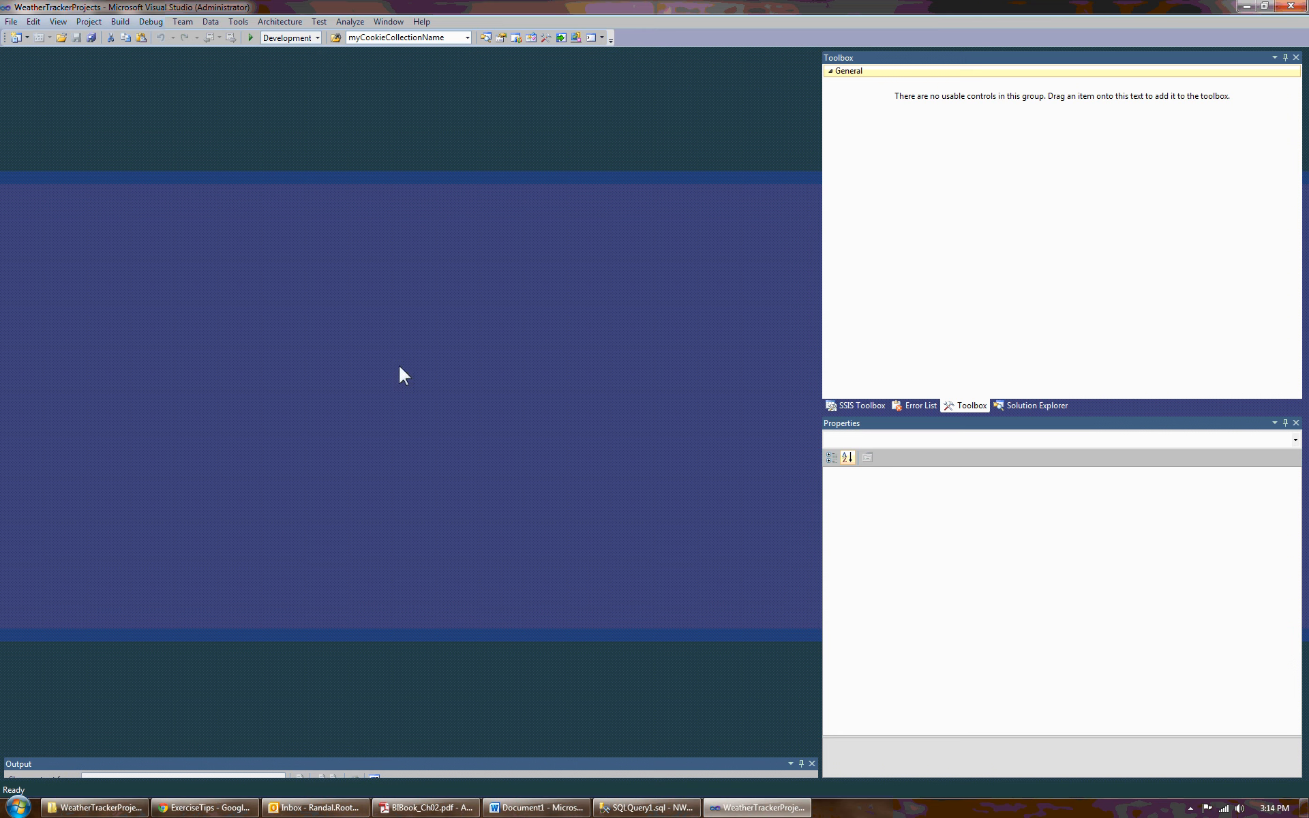
- Show the Solution Explorer for the WeatherTrackerProjects solution
left_click(1030, 407)
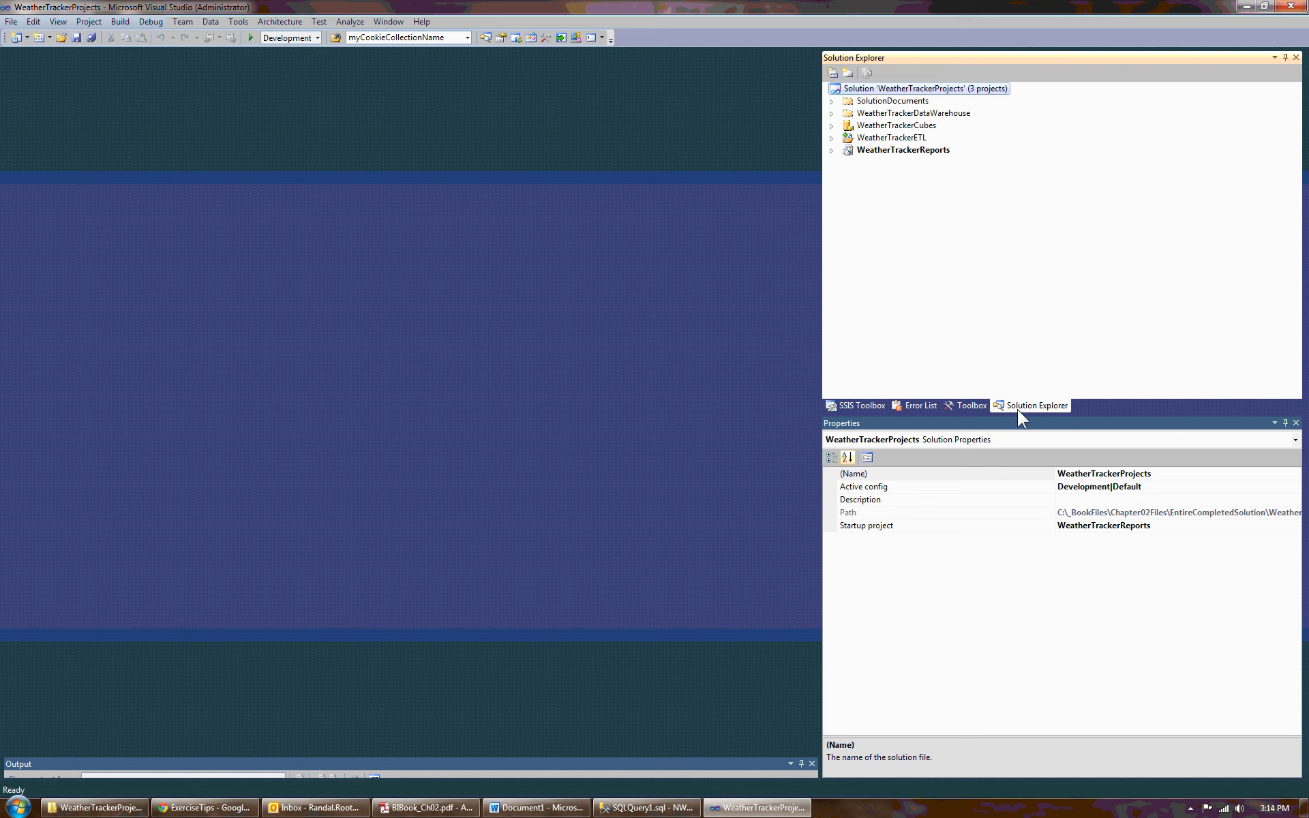
left_click(967, 406)
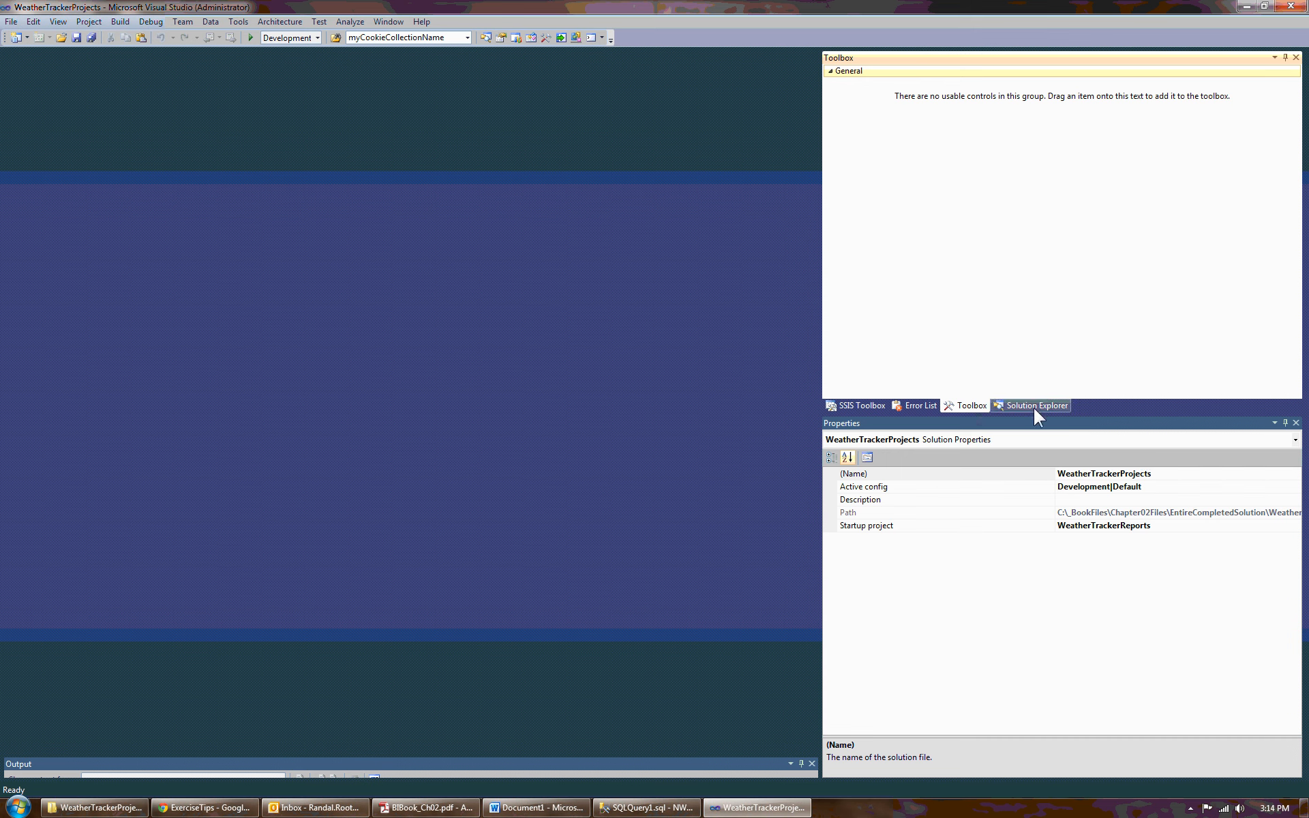
left_click(58, 22)
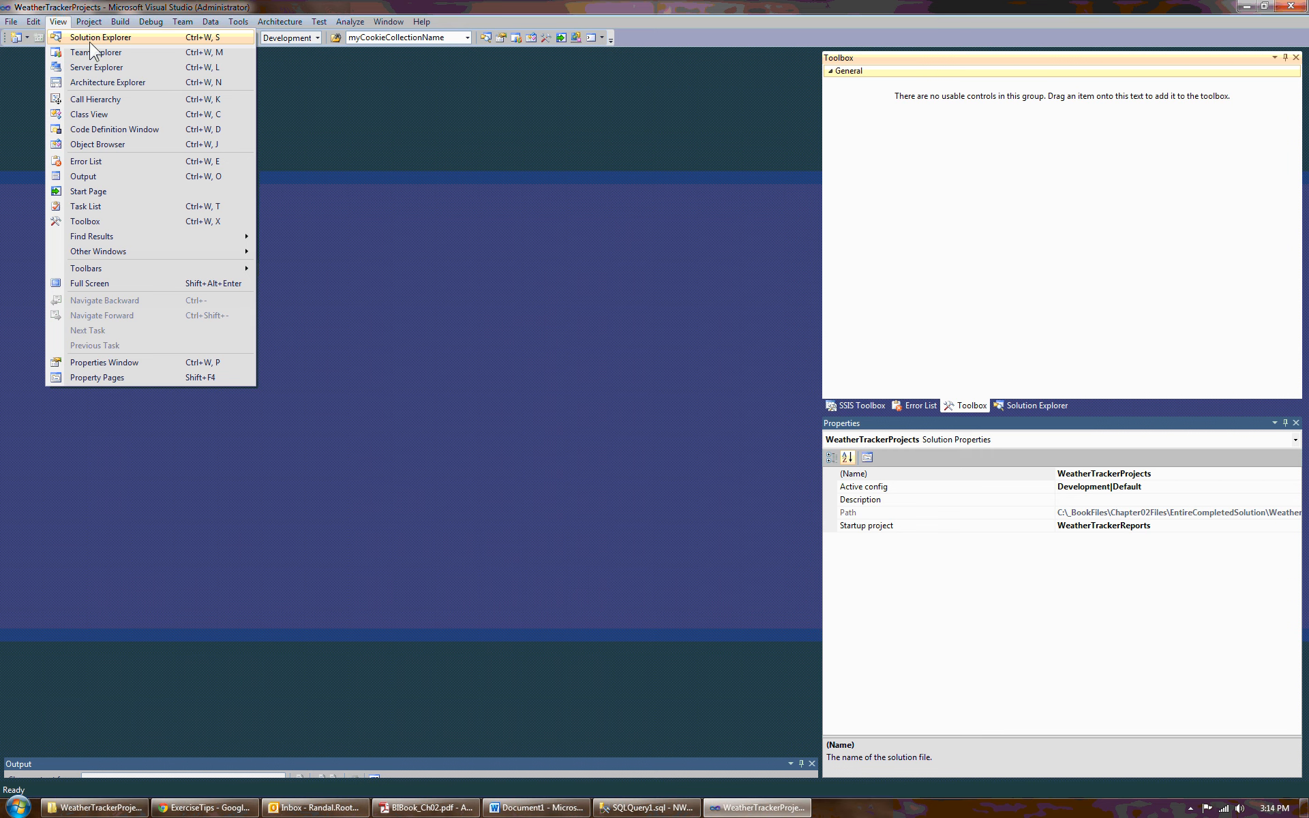
left_click(90, 42)
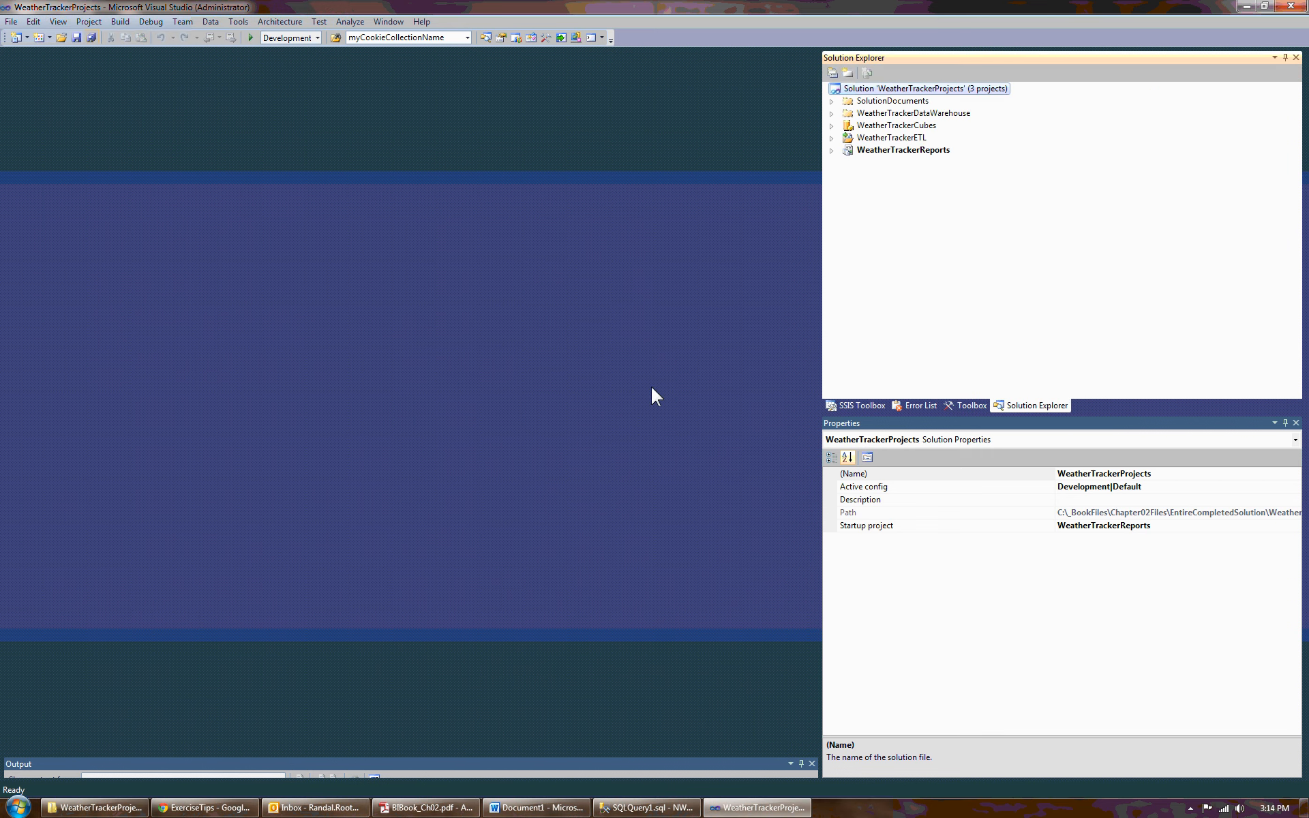
- Expand the WeatherTrackerETL project and open the LoadDWWeatherTracker.dtsx package in the designer
left_click(830, 137)
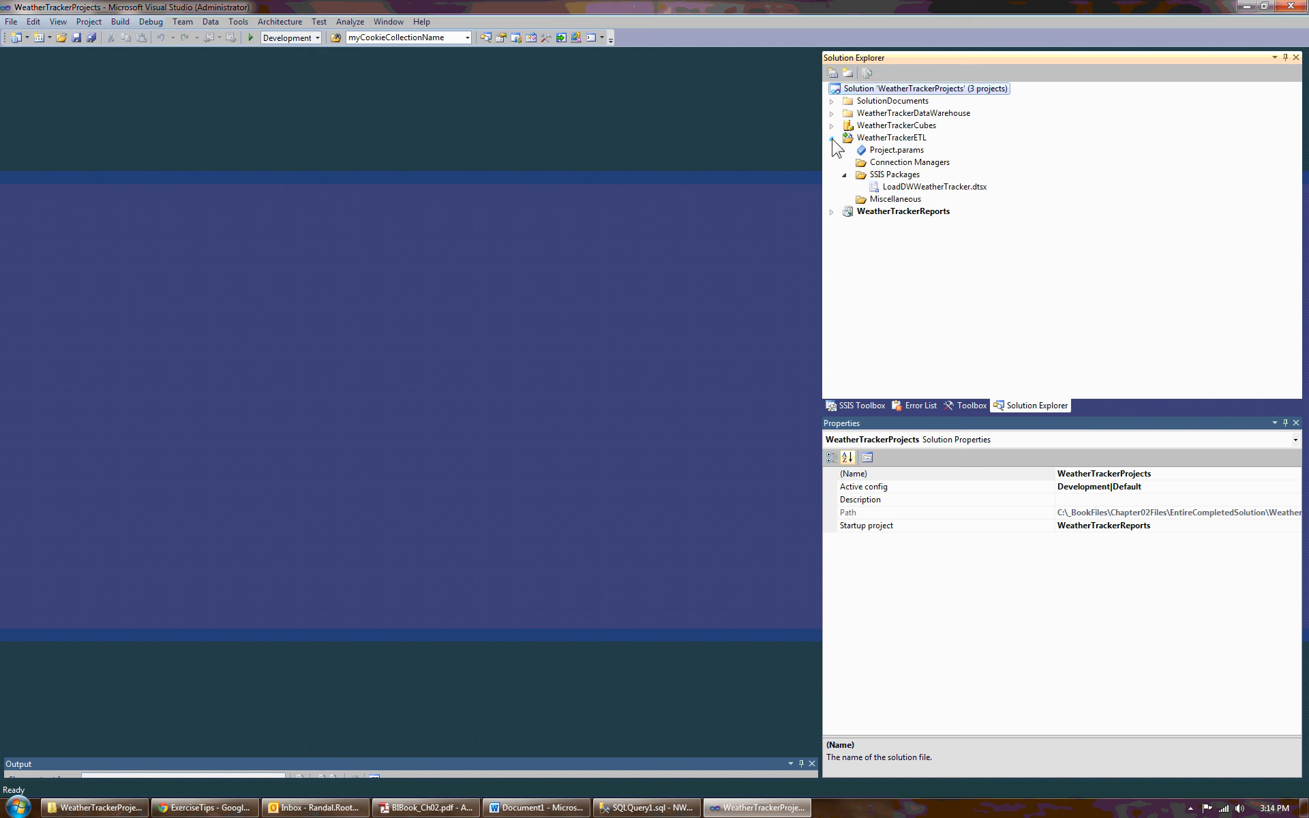
left_click(901, 189)
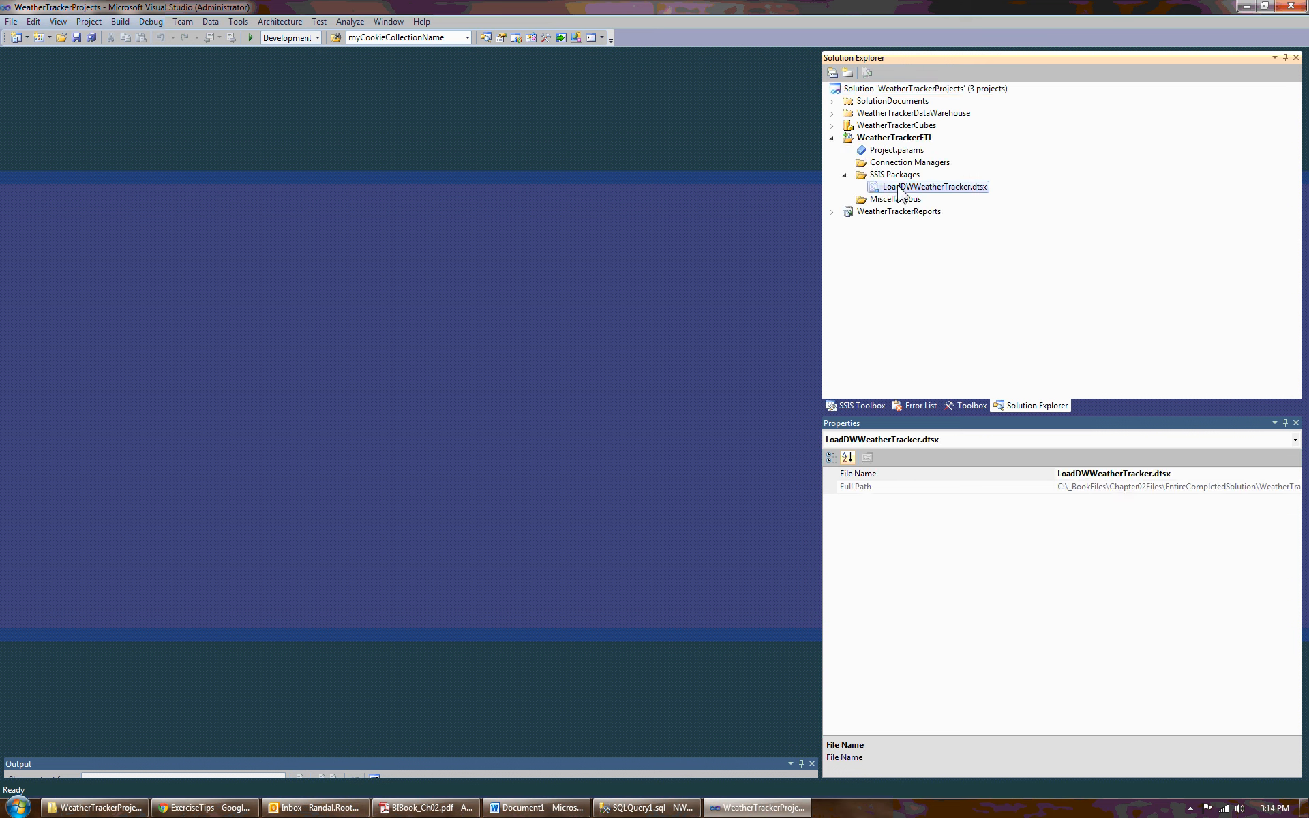
right_click(898, 187)
left_click(886, 195)
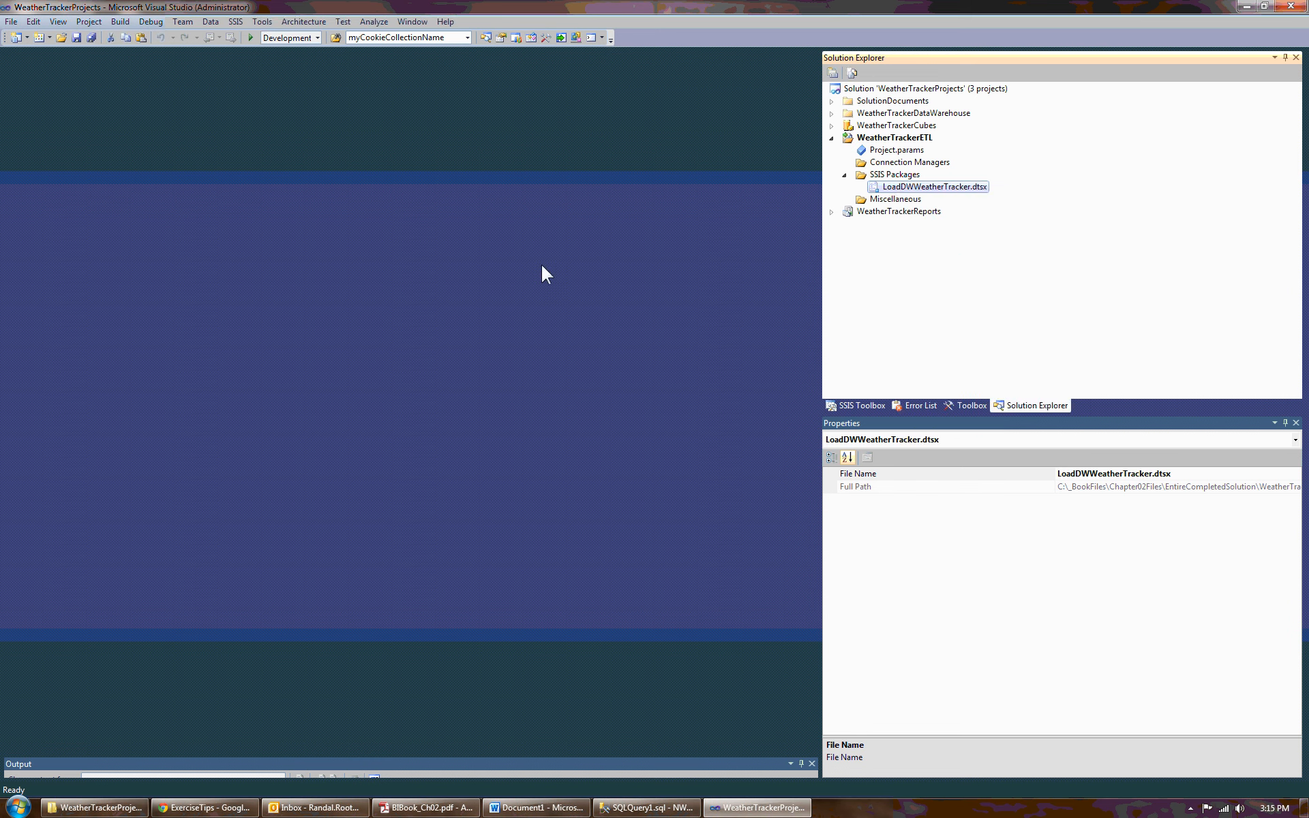
left_click(875, 185)
key("shift+F10")
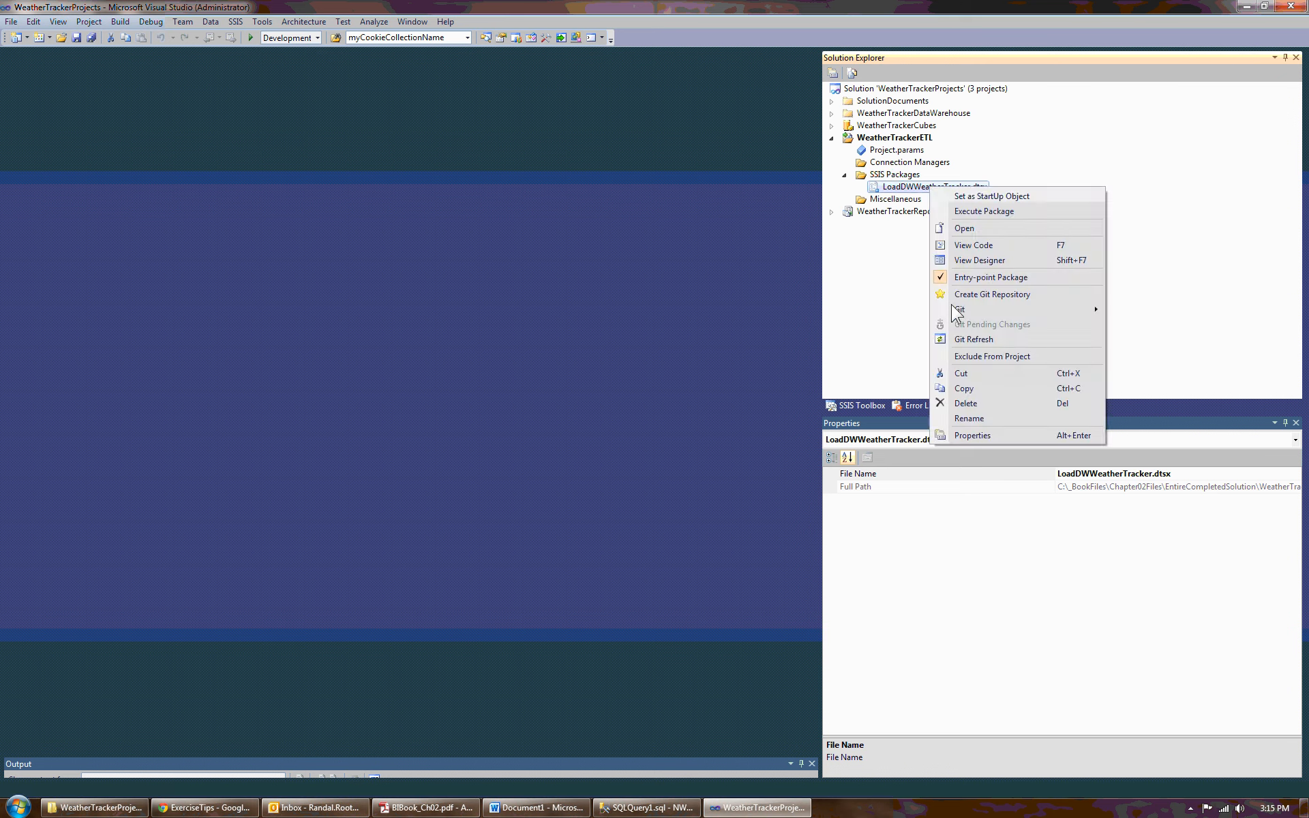
left_click(964, 229)
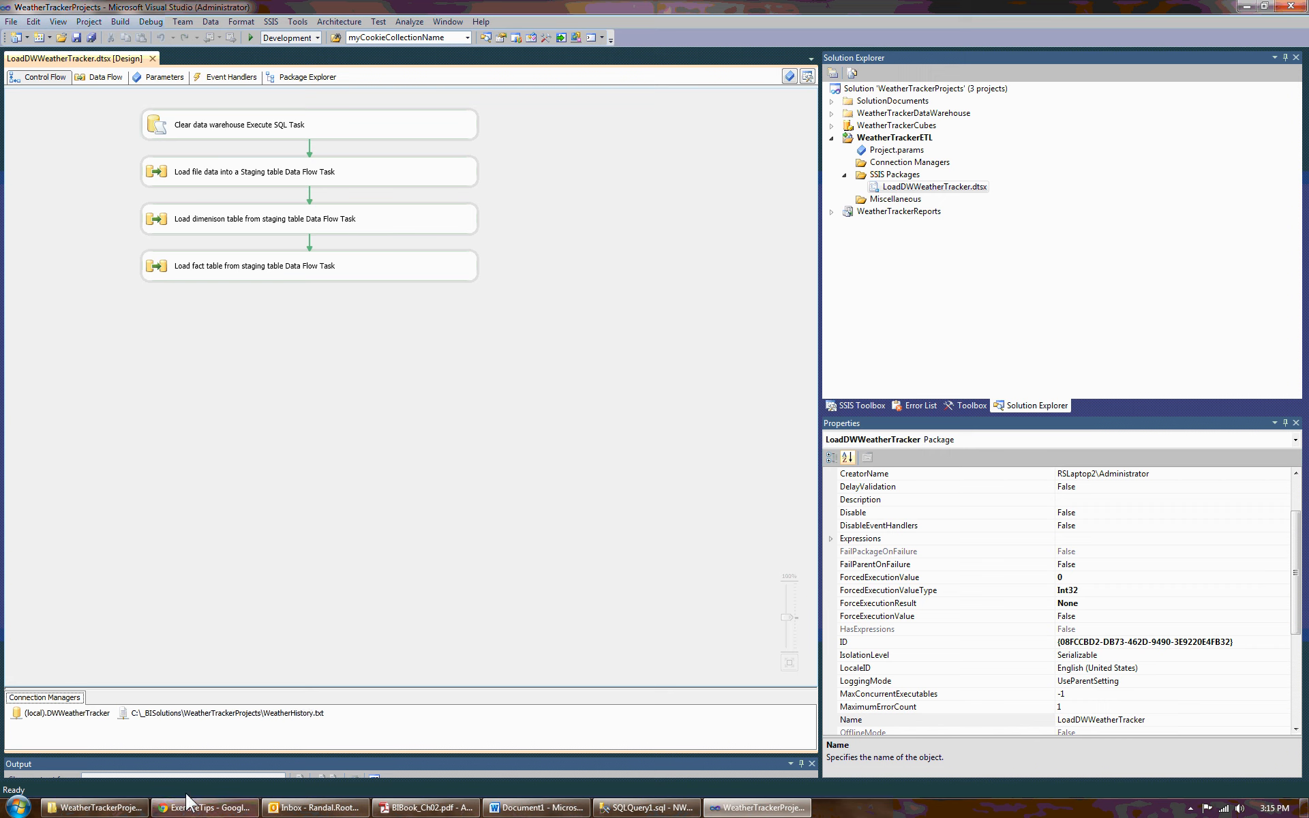
- Open the (local).DWWeatherTracker connection manager and test its connection
left_click(43, 714)
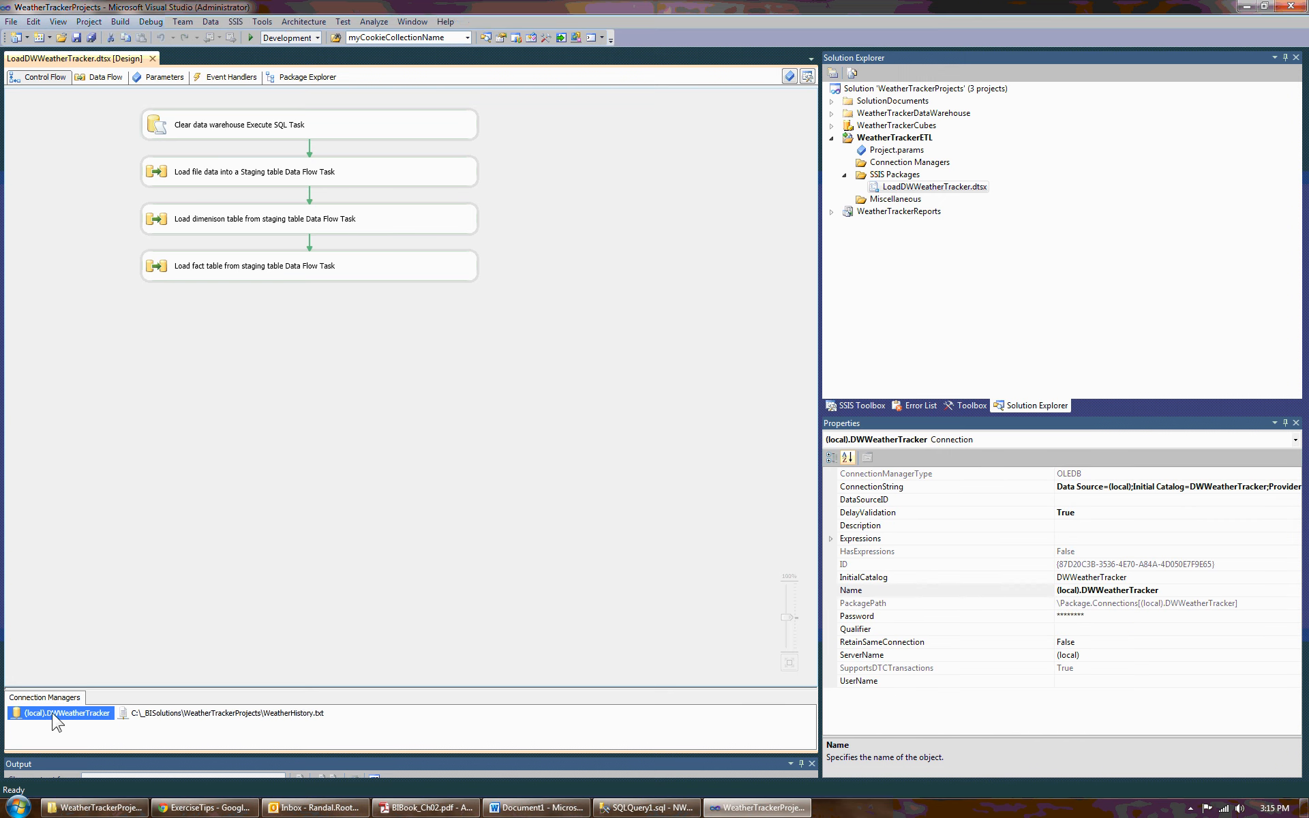
double_click(65, 714)
left_click(506, 586)
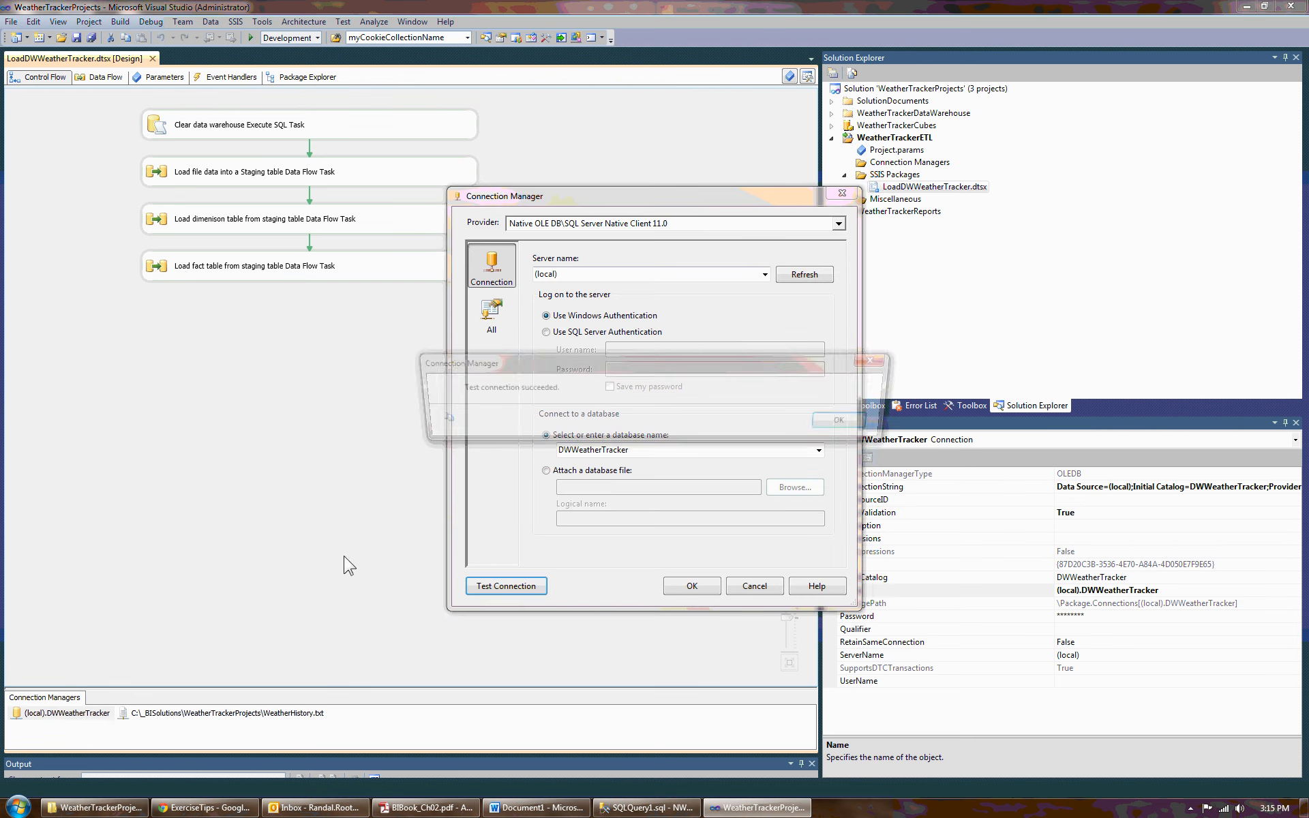
- Dismiss the connection test result, set the server name to (local) and close the connection manager
left_click(852, 423)
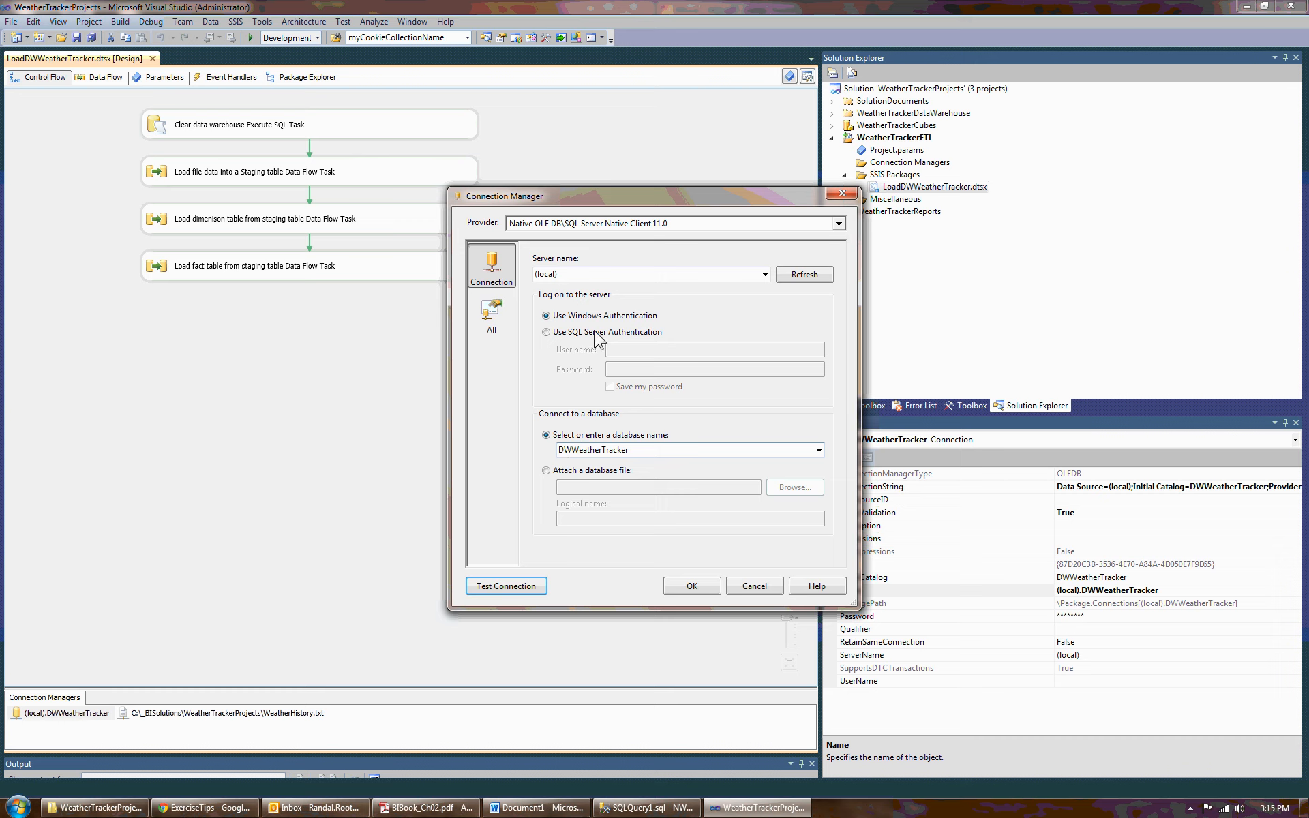
left_click(571, 275)
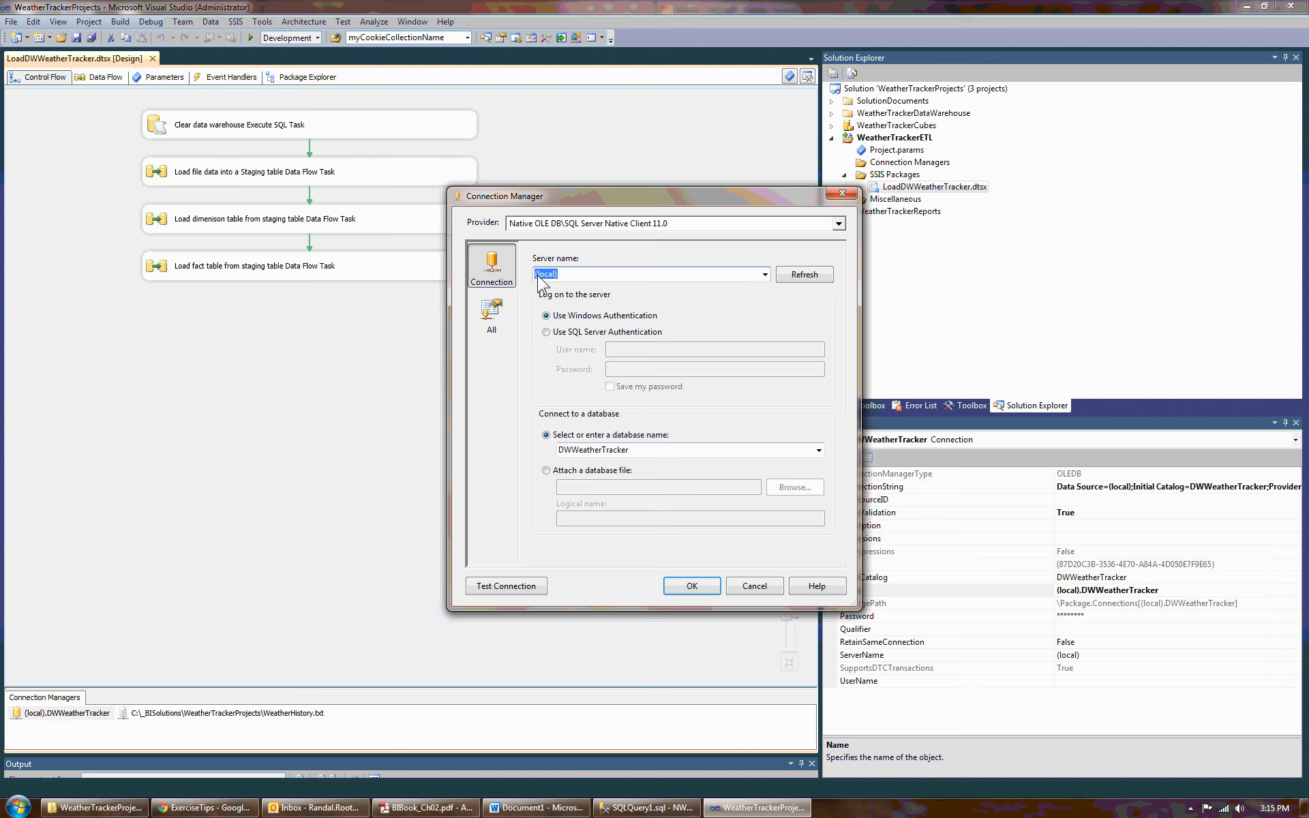
left_click(567, 274)
left_click_drag(642, 276, 556, 279)
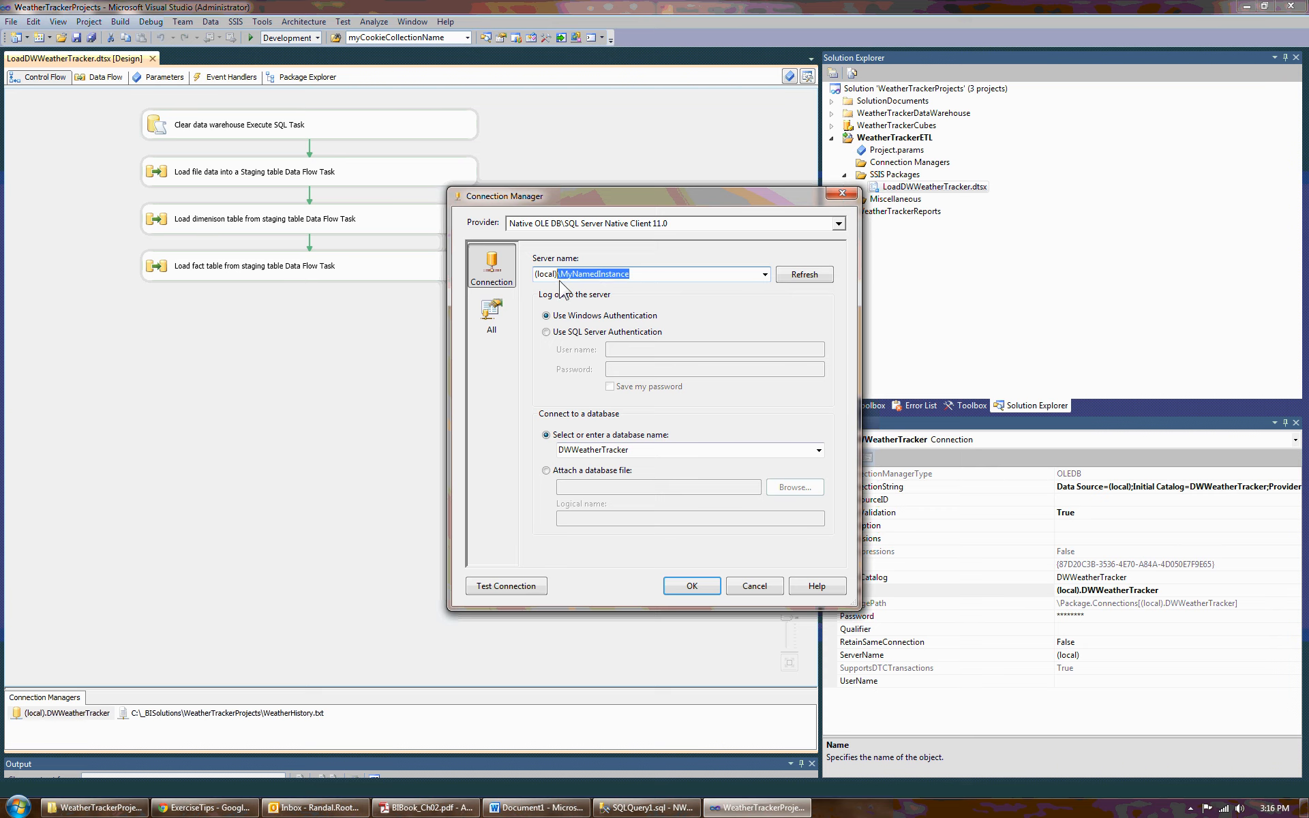
key("Delete")
left_click(692, 586)
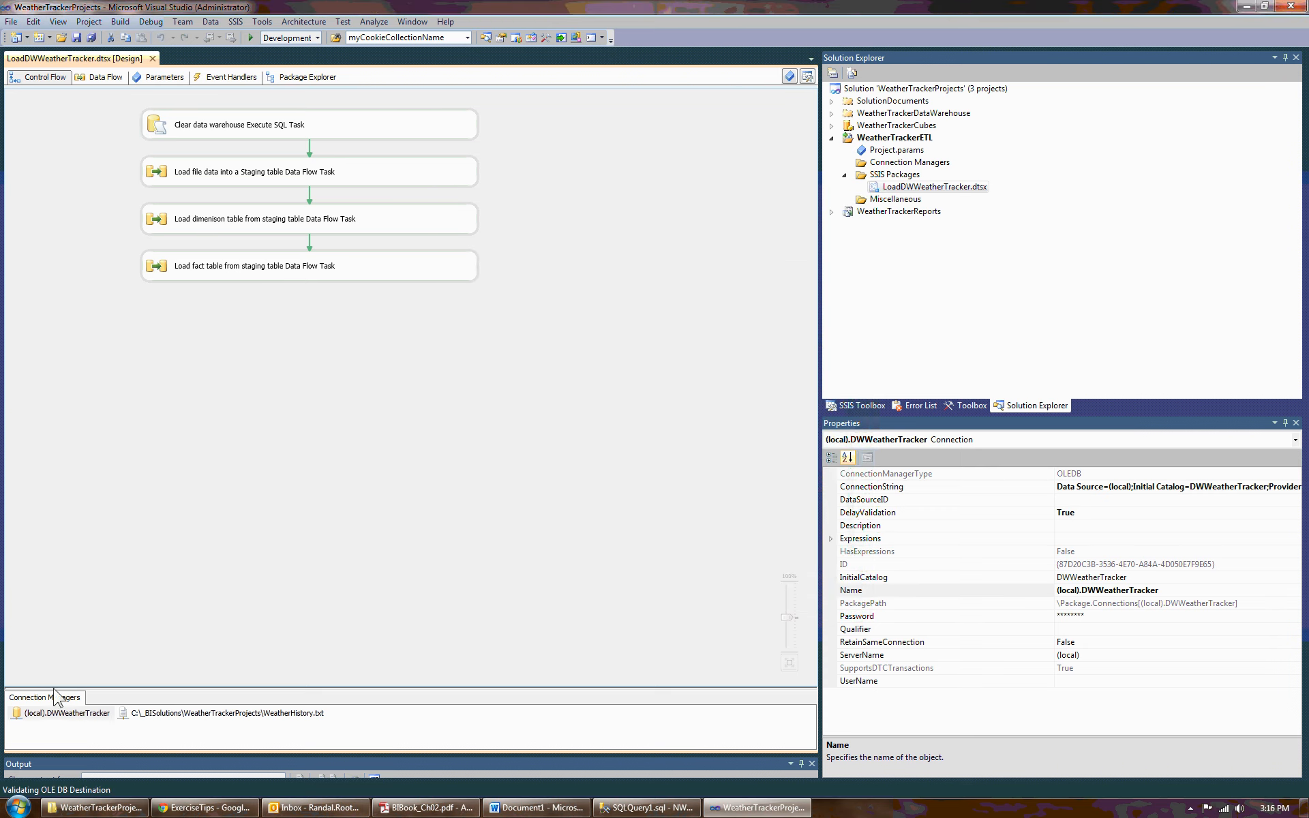
- Open the WeatherHistory.txt flat file connection manager and preview its source data before closing it
left_click(214, 713)
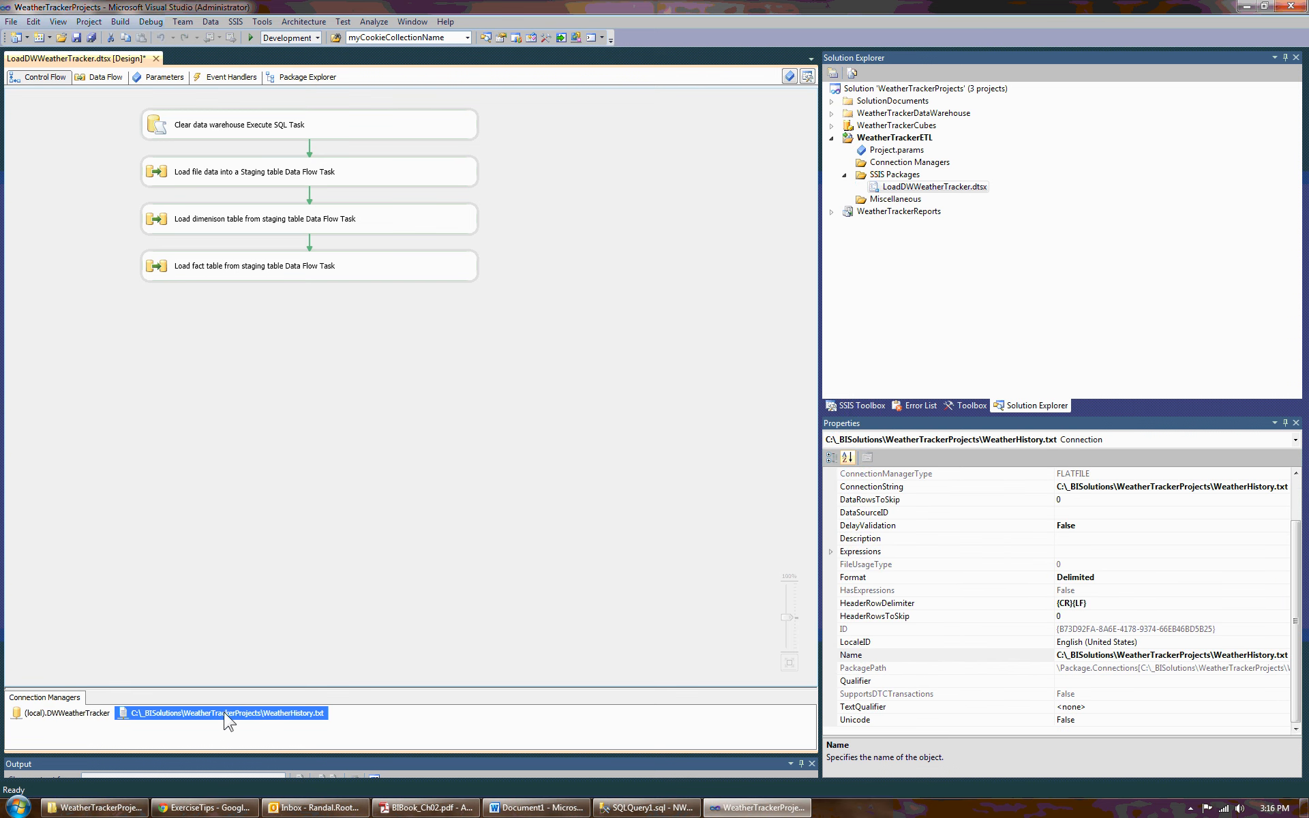
double_click(224, 713)
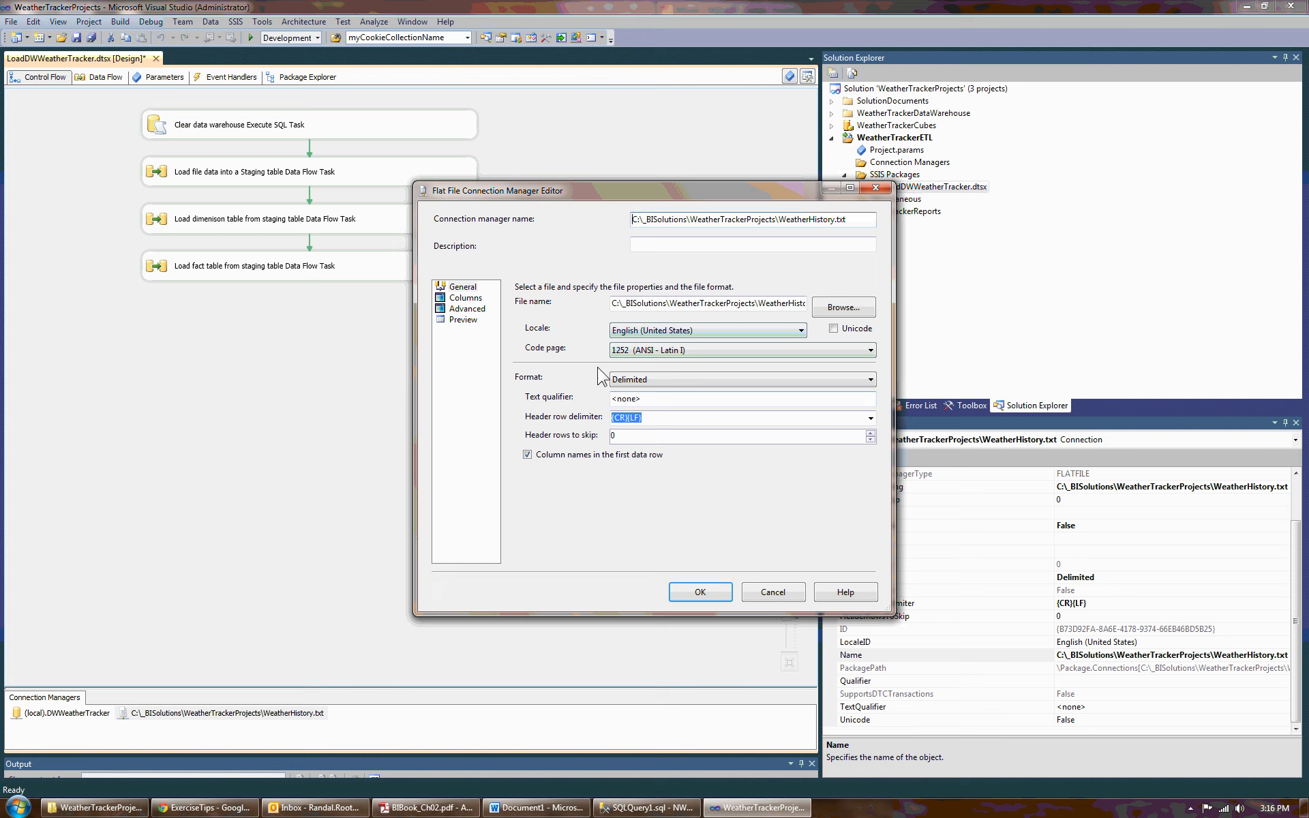
left_click(463, 320)
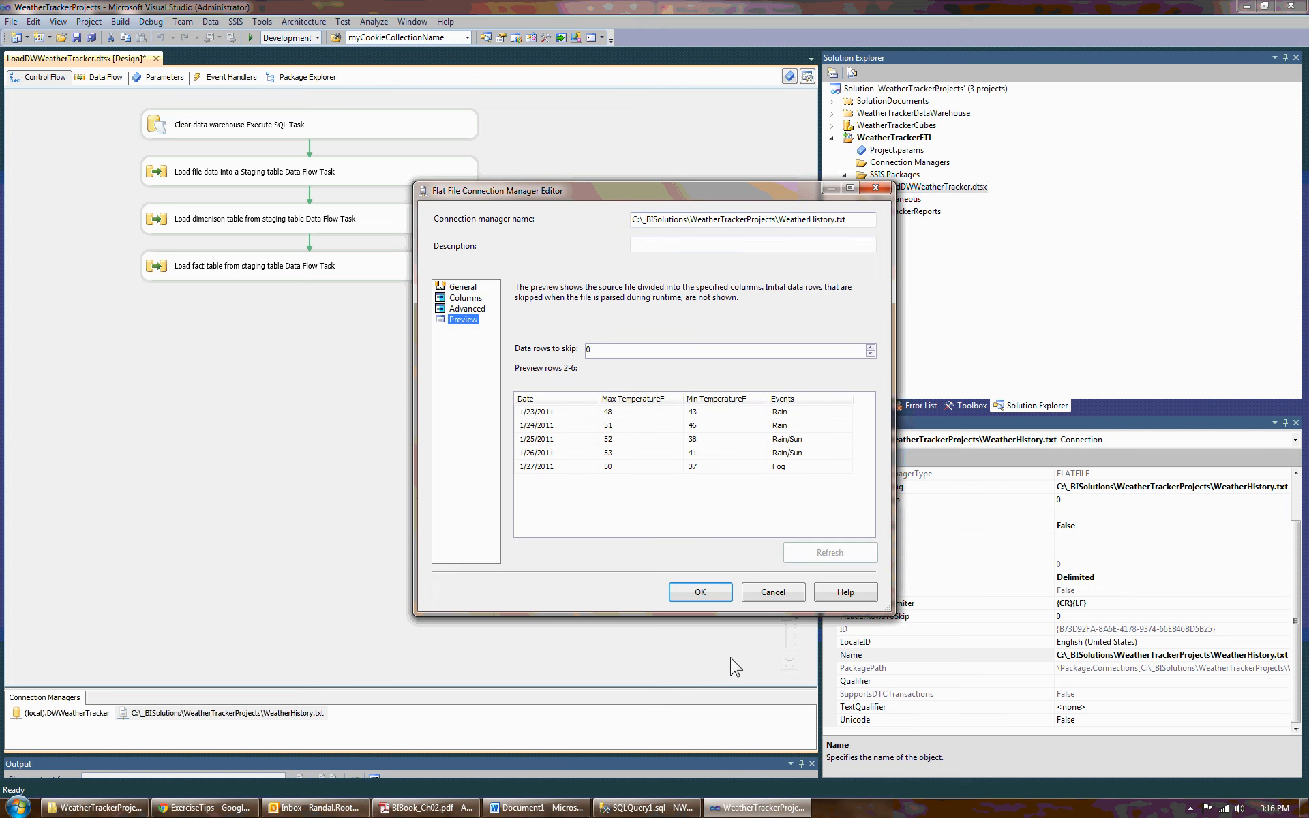
left_click(680, 598)
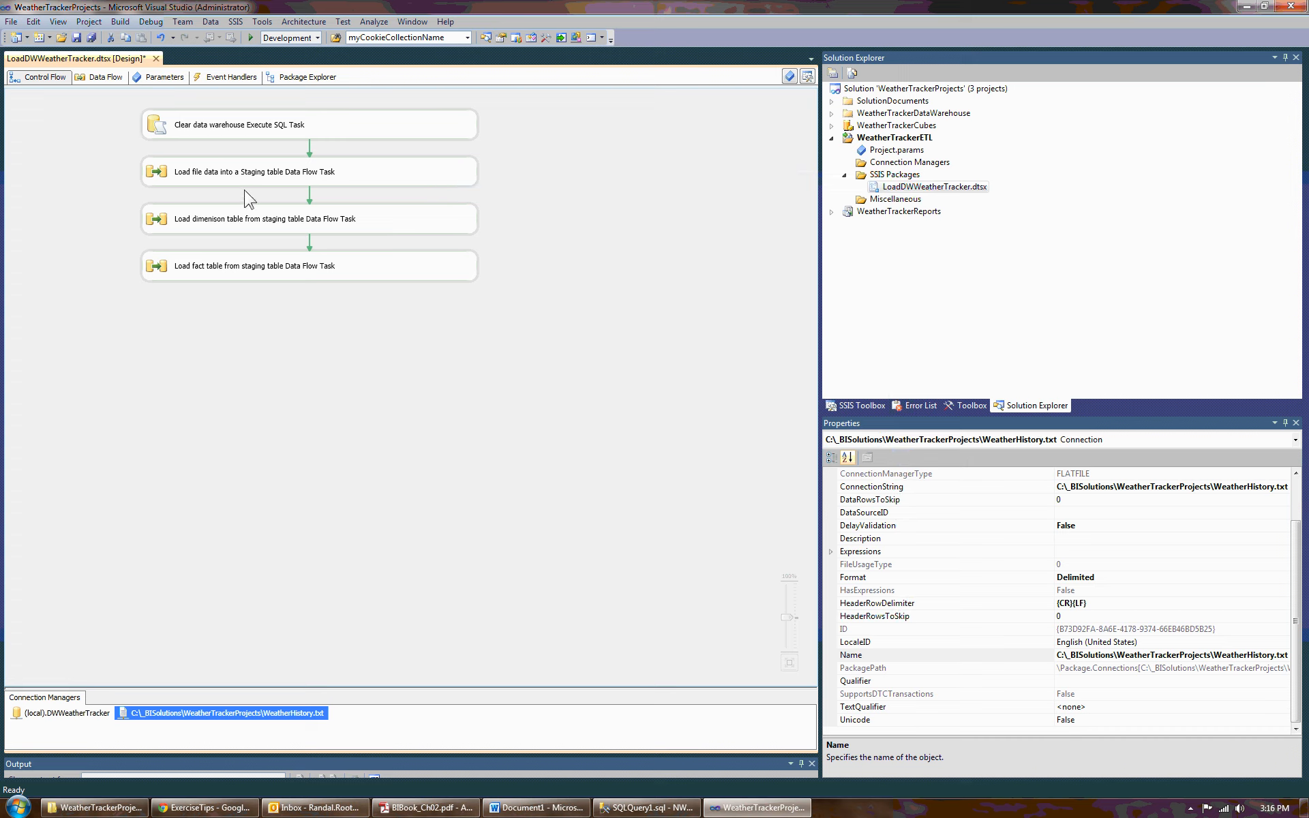
- Execute the LoadDWWeatherTracker.dtsx package and stop debugging once the run completes
right_click(897, 190)
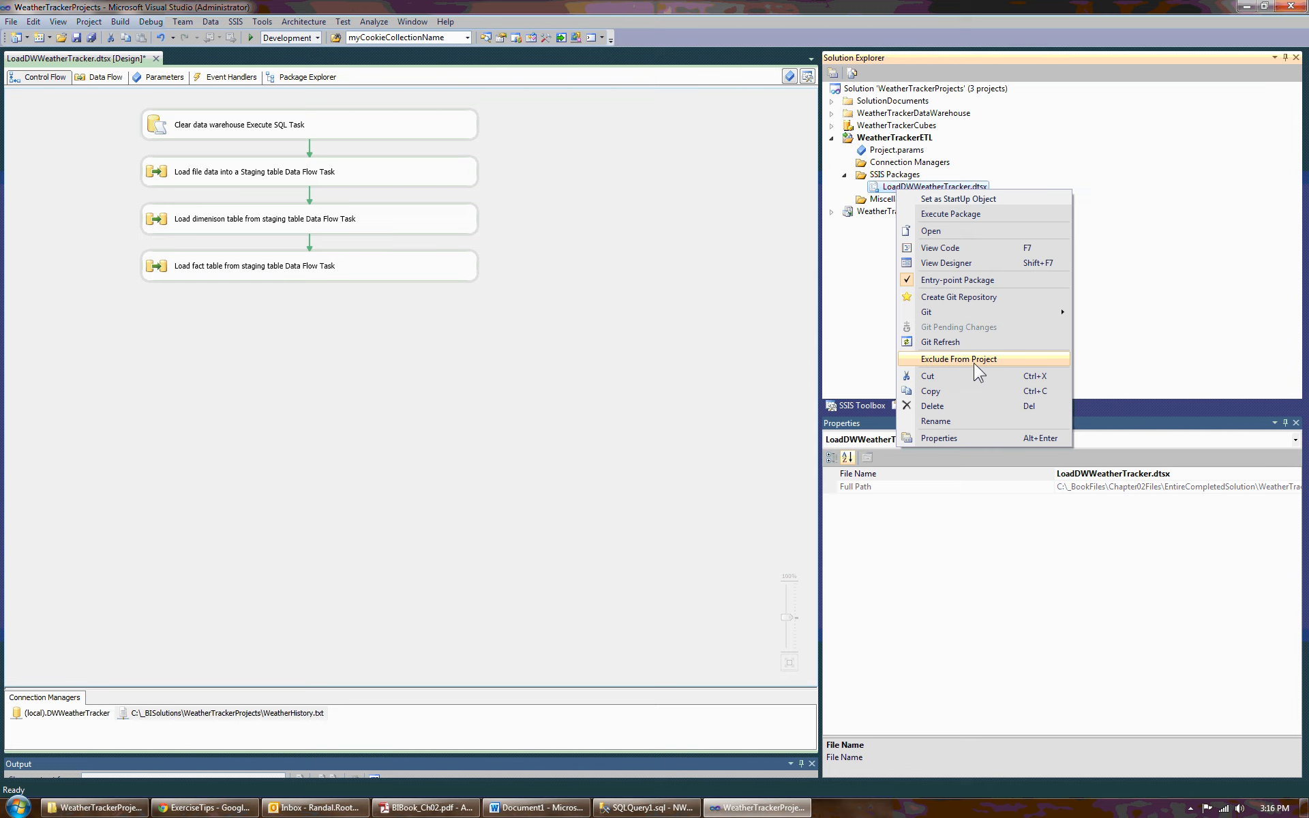
left_click(965, 214)
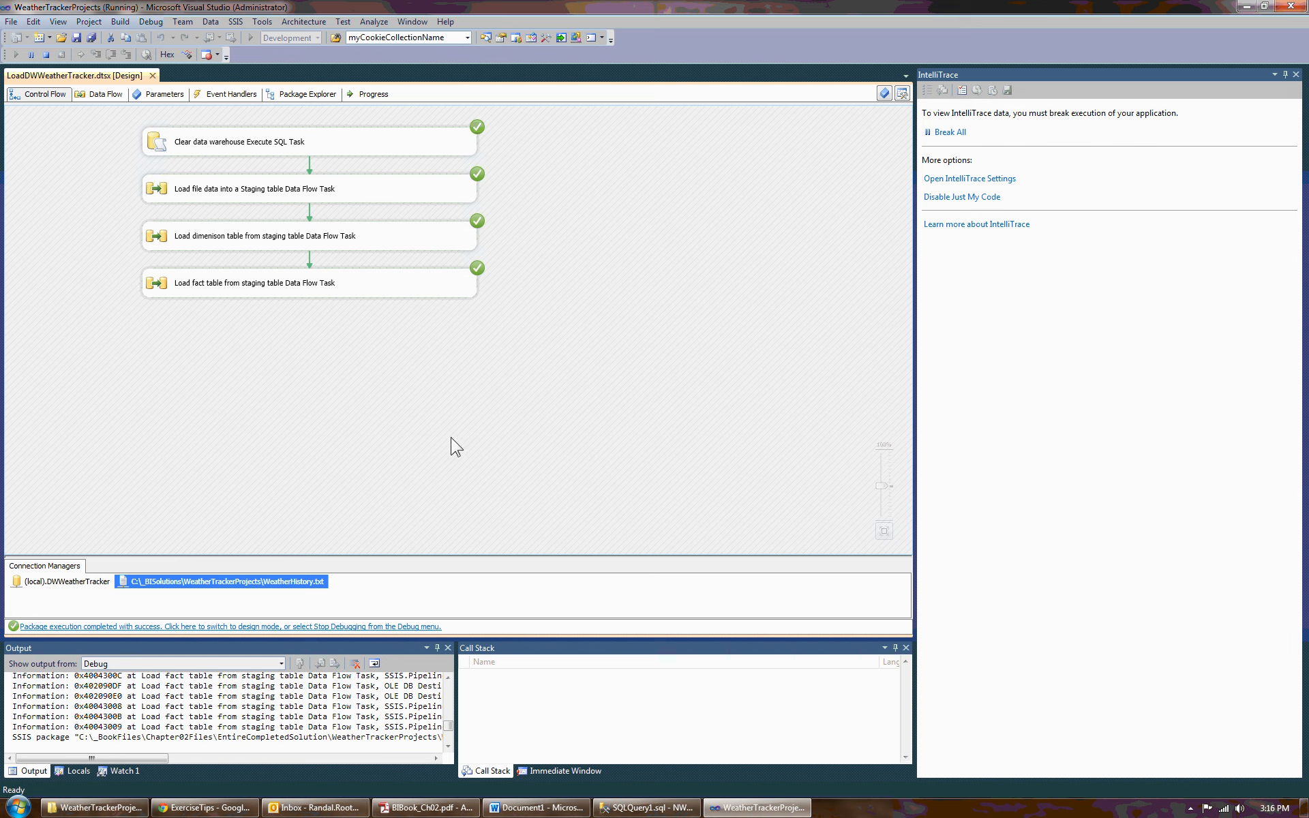
left_click(149, 24)
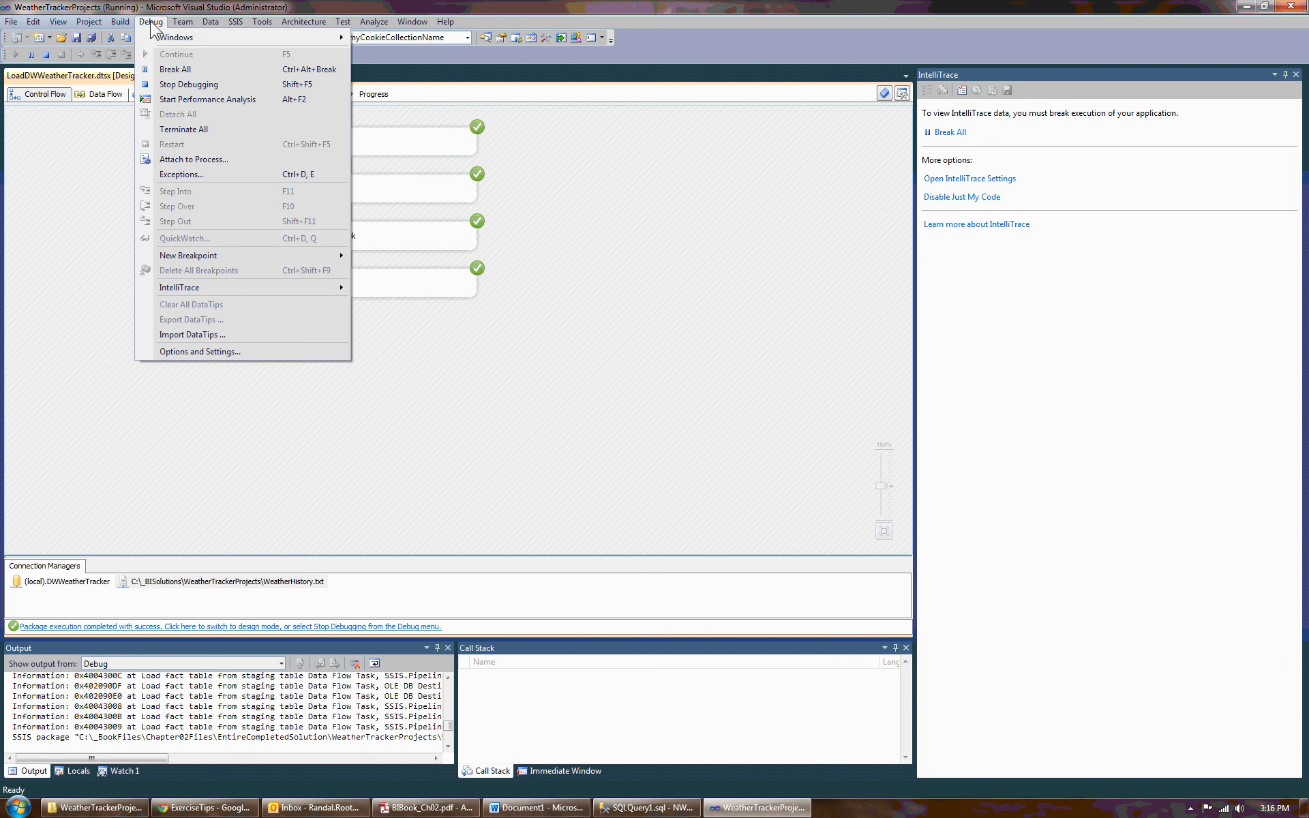
left_click(176, 84)
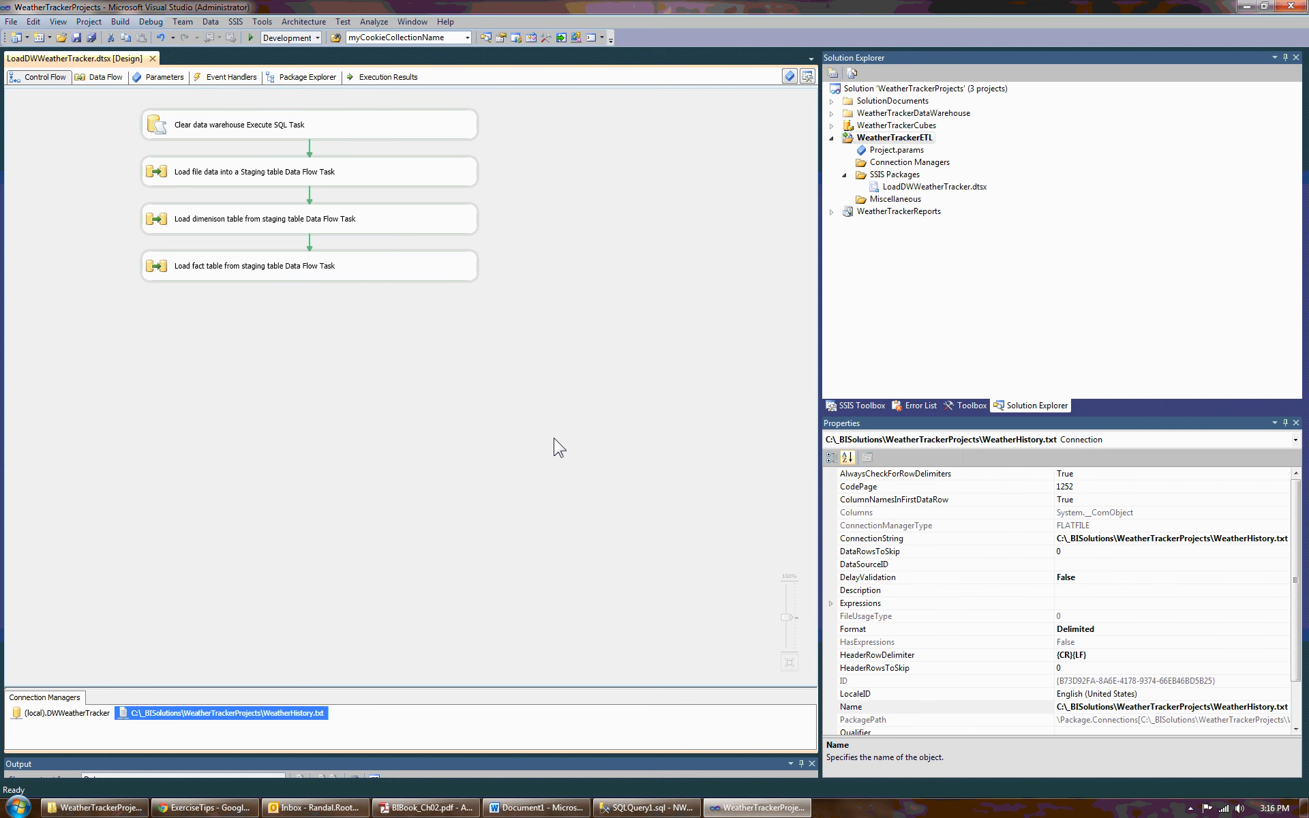
- Switch to SQL Server Management Studio to check the DimEvents query results, then return to the designer
left_click(614, 807)
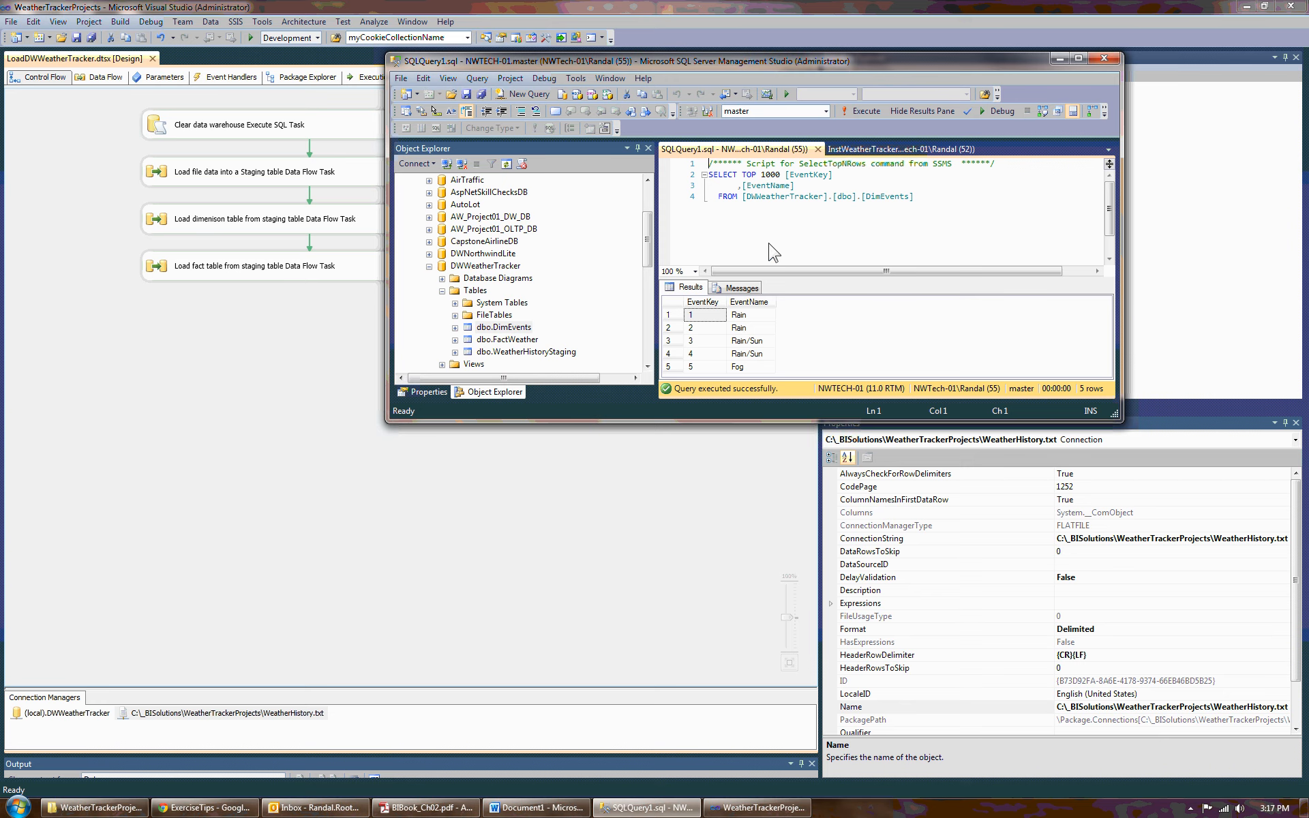
left_click(1059, 59)
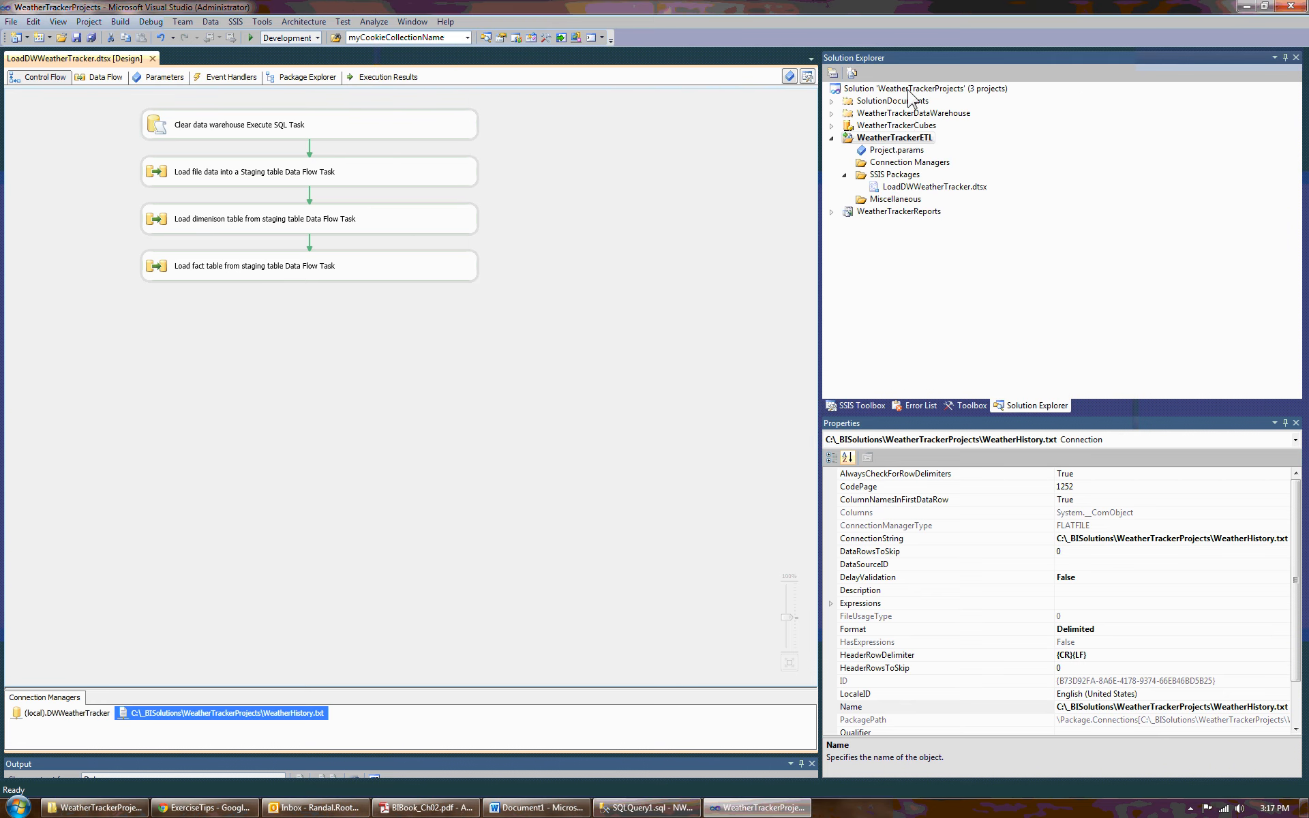
left_click(907, 91)
right_click(921, 93)
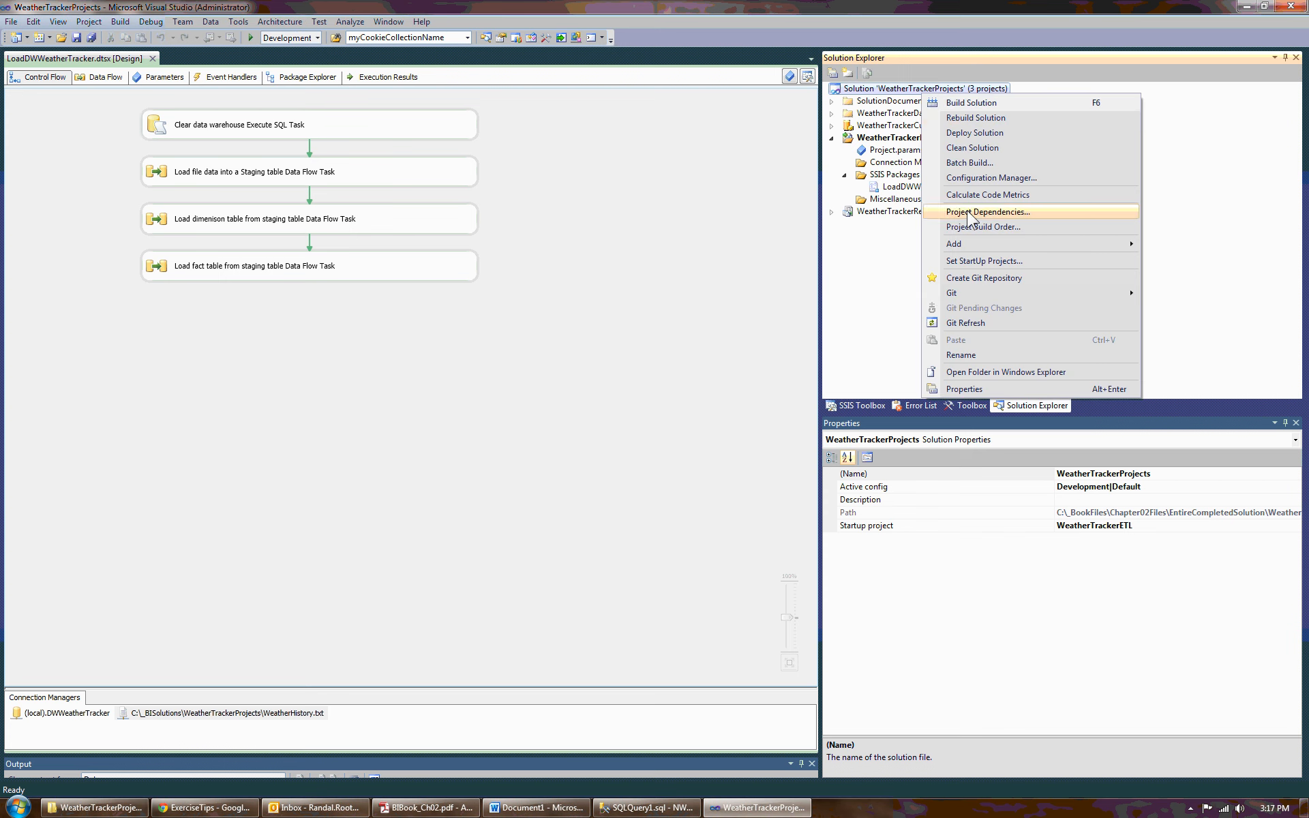
mouse_move(972, 242)
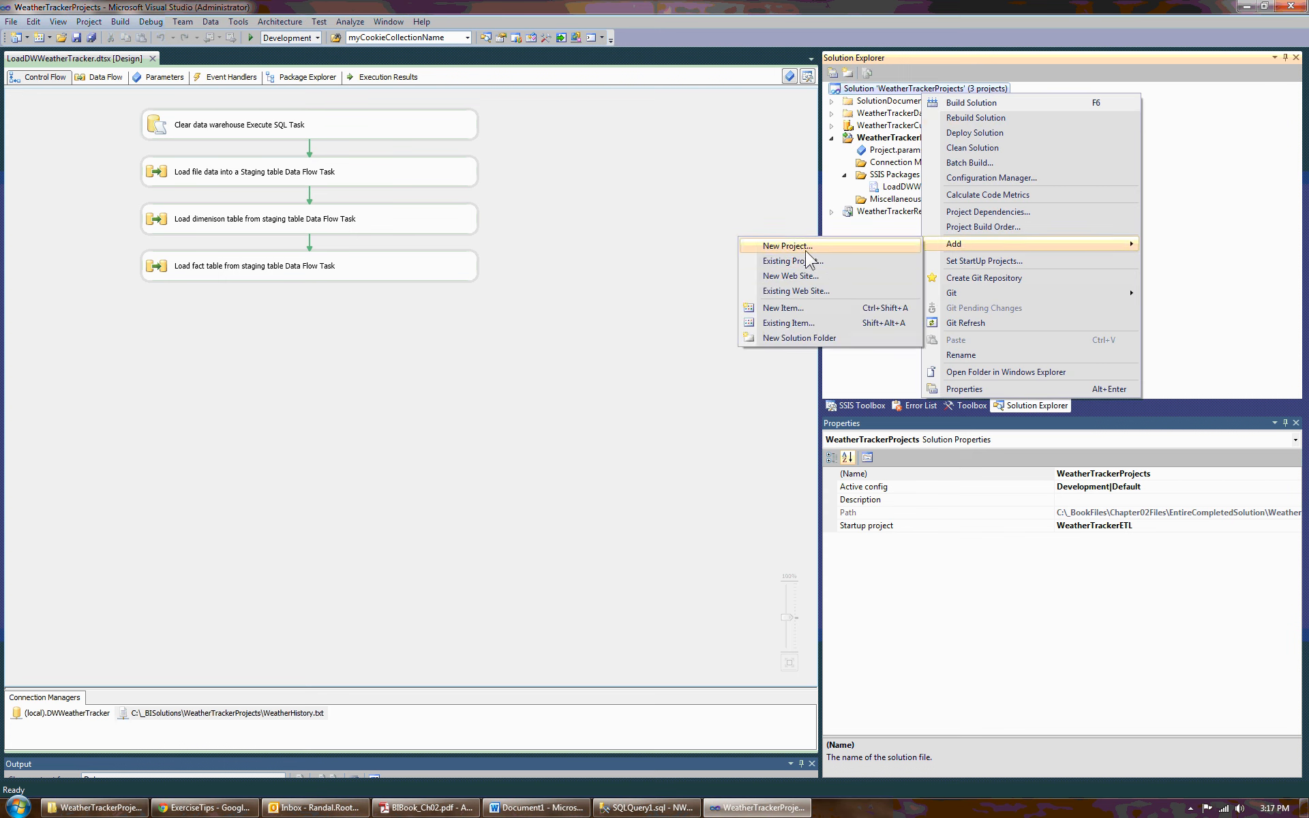
left_click(805, 251)
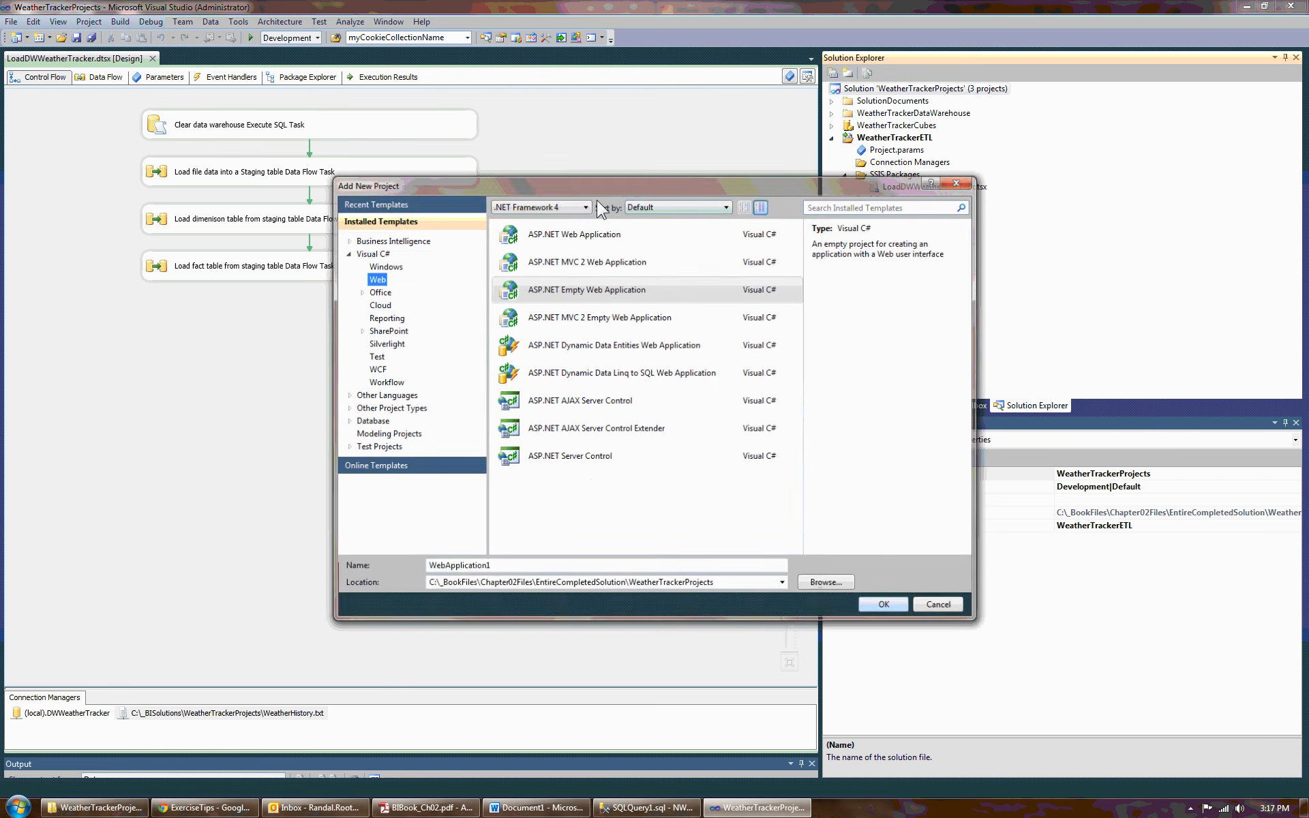
left_click(347, 241)
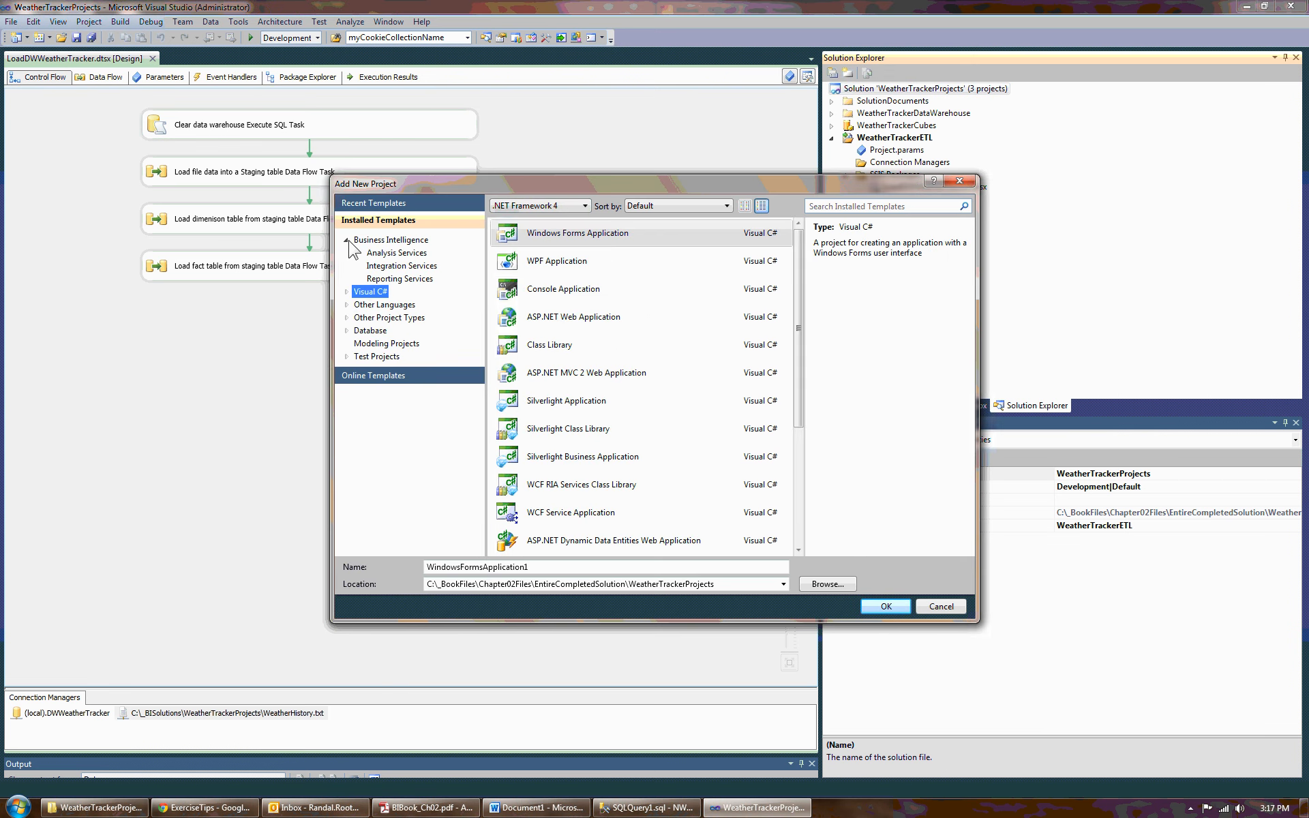
left_click(409, 266)
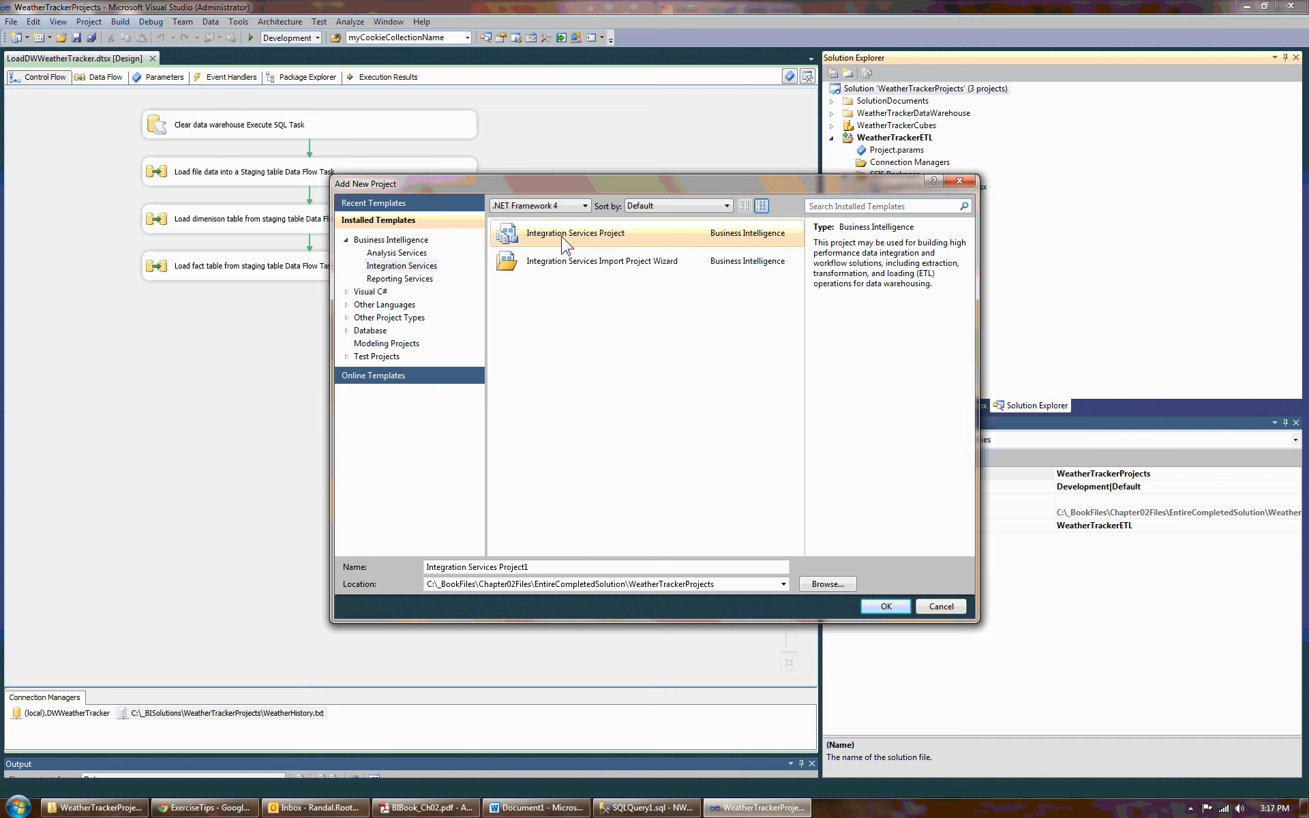
left_click(584, 242)
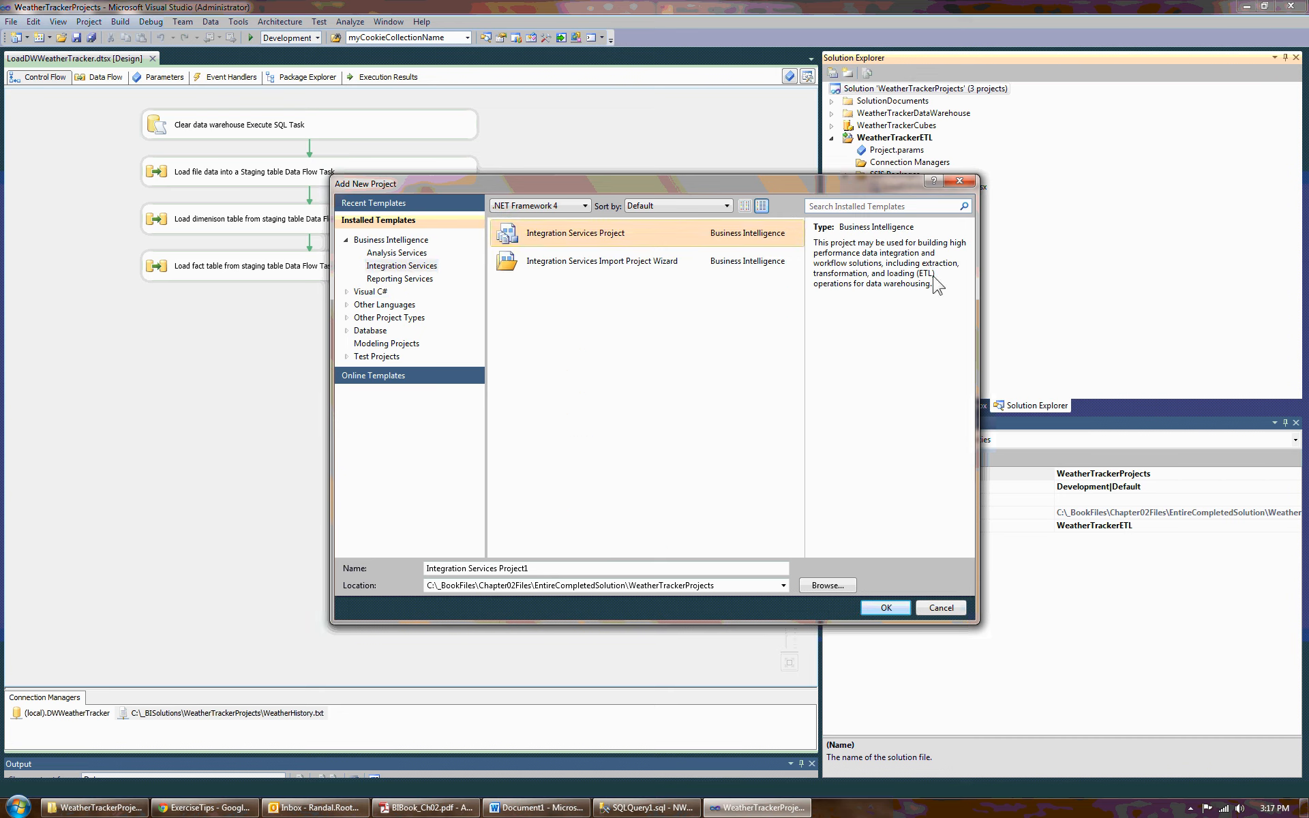
left_click(942, 608)
- Inspect the options available for the SSIS Packages folder and collapse the WeatherTrackerETL project
left_click(916, 188)
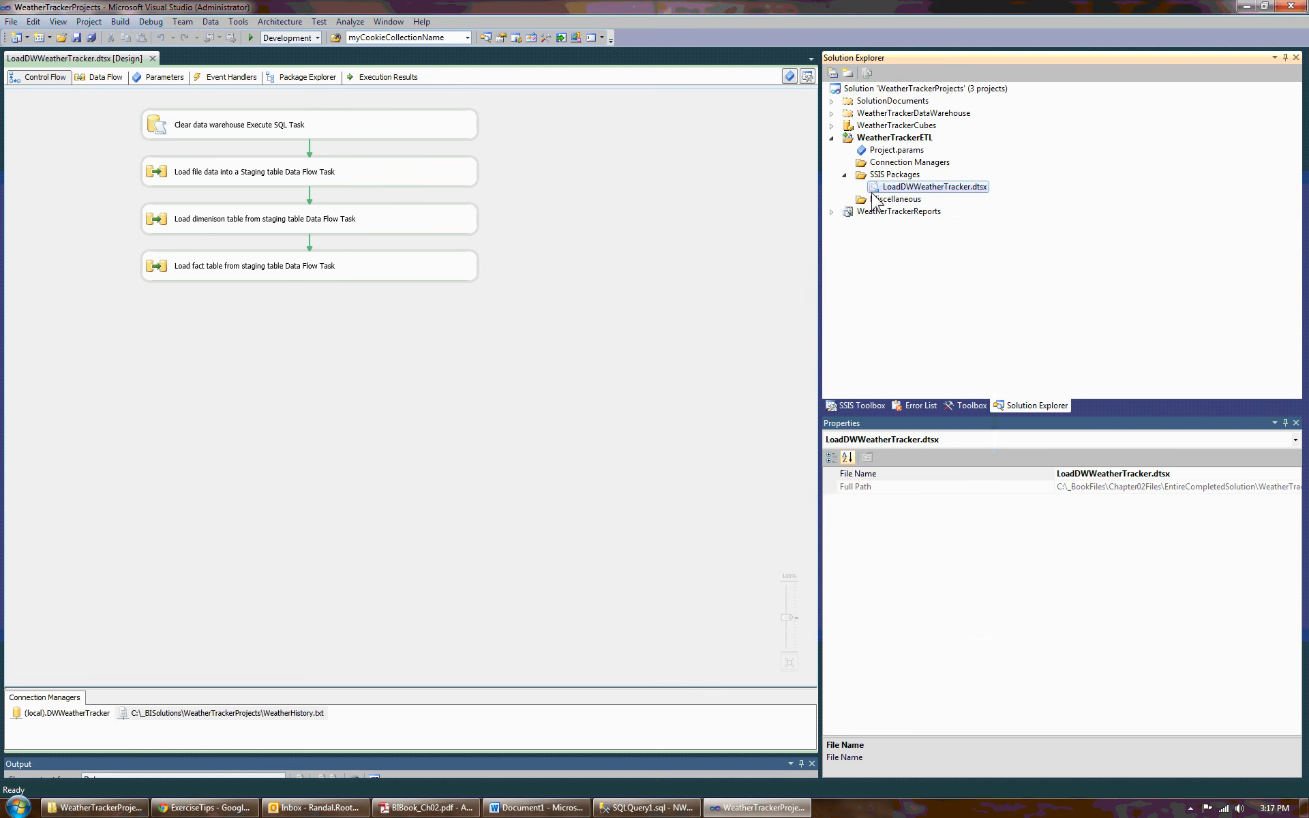
right_click(914, 175)
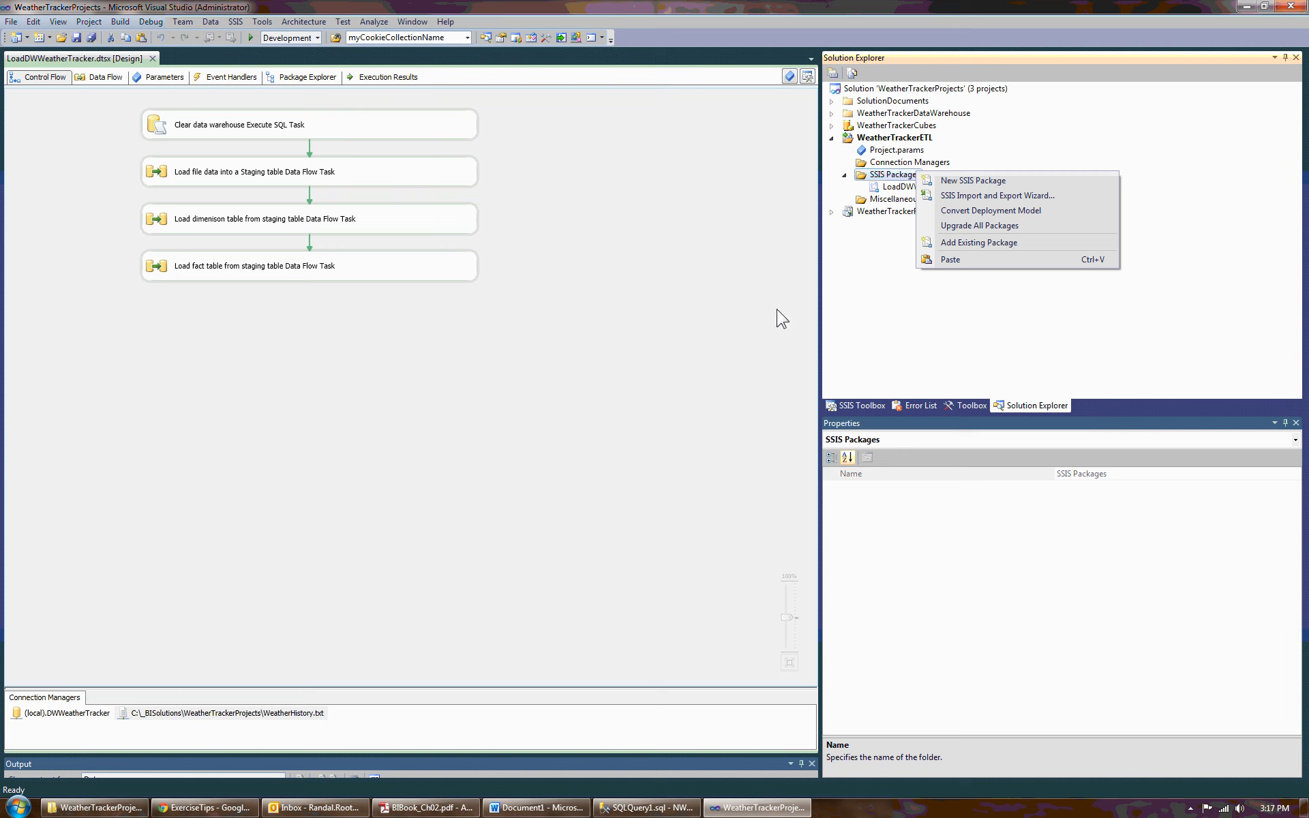
left_click(832, 137)
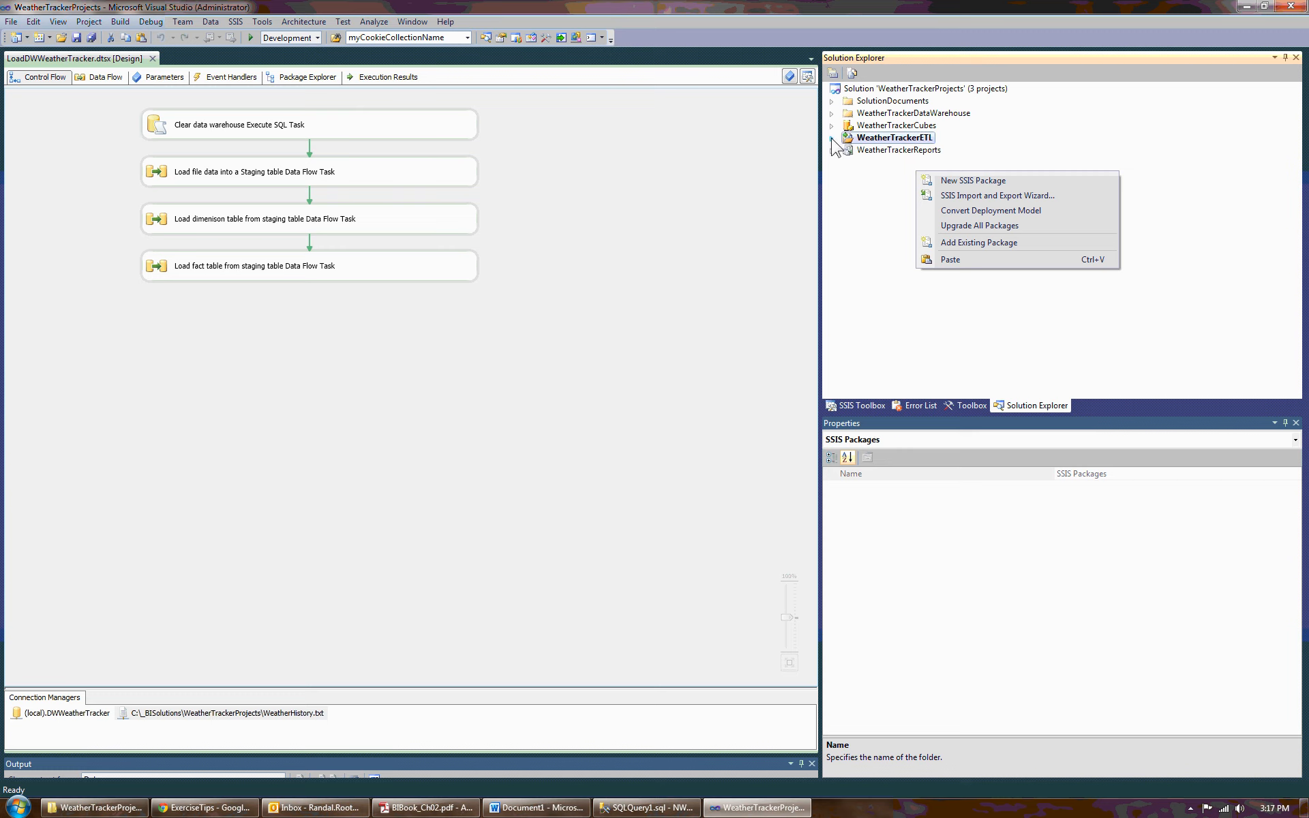